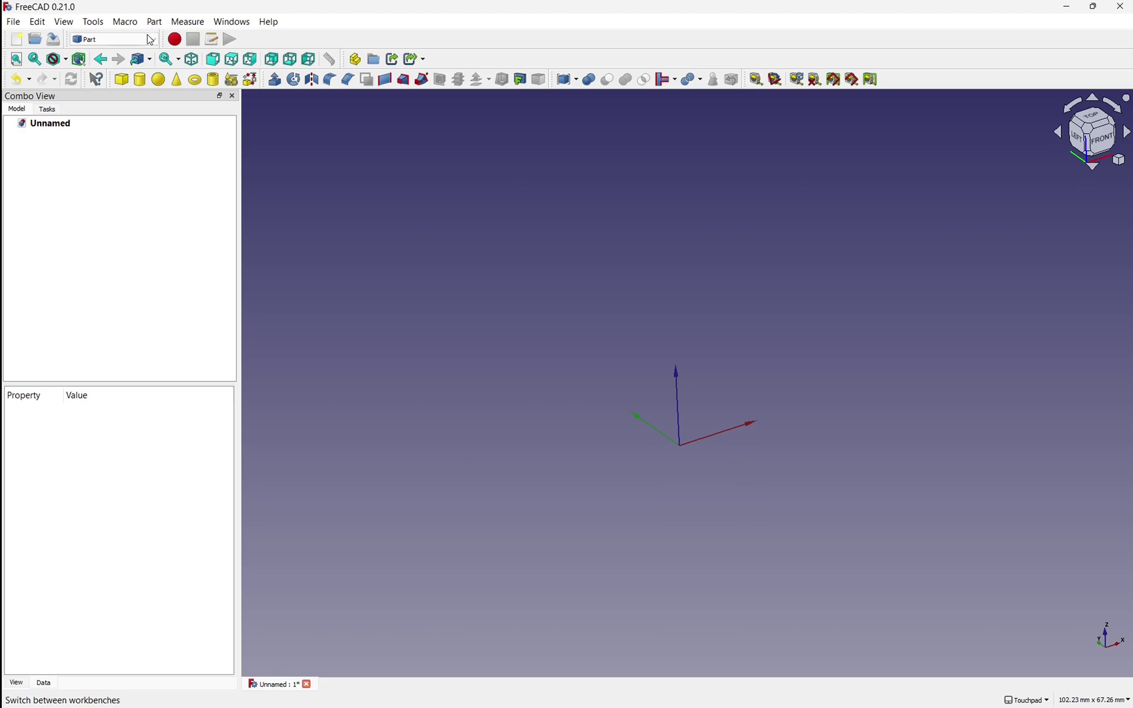
Switch to the Sketcher workbench and create a new sketch on the XY plane
left_click(125, 39)
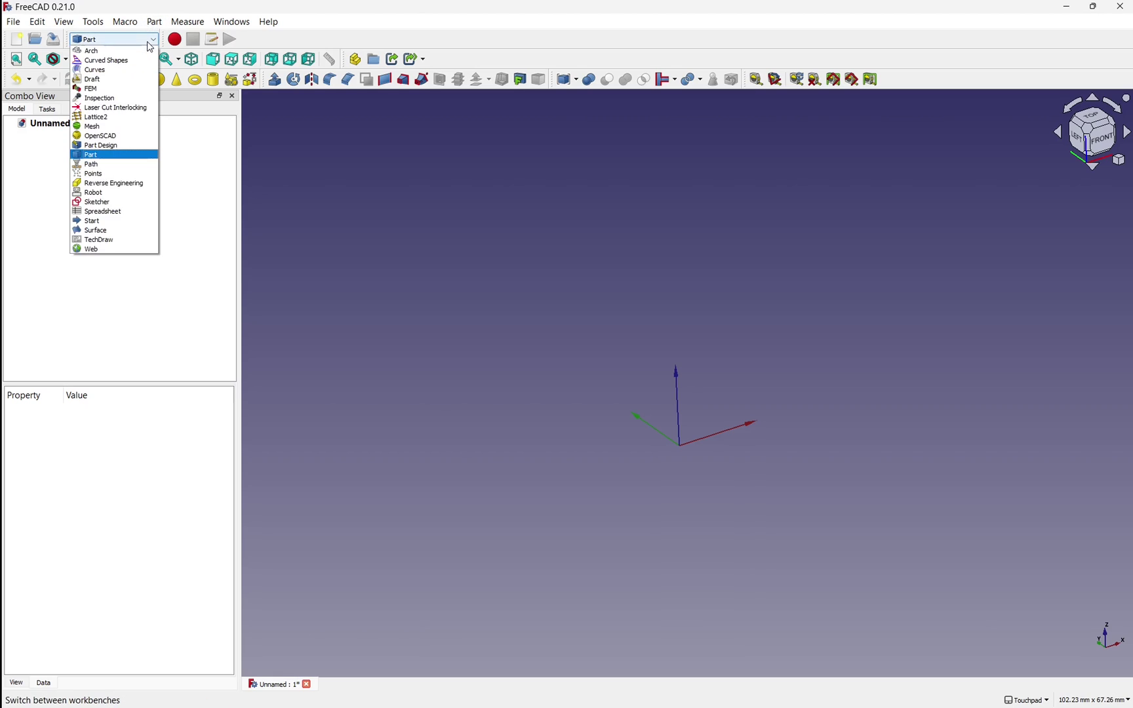
left_click(130, 203)
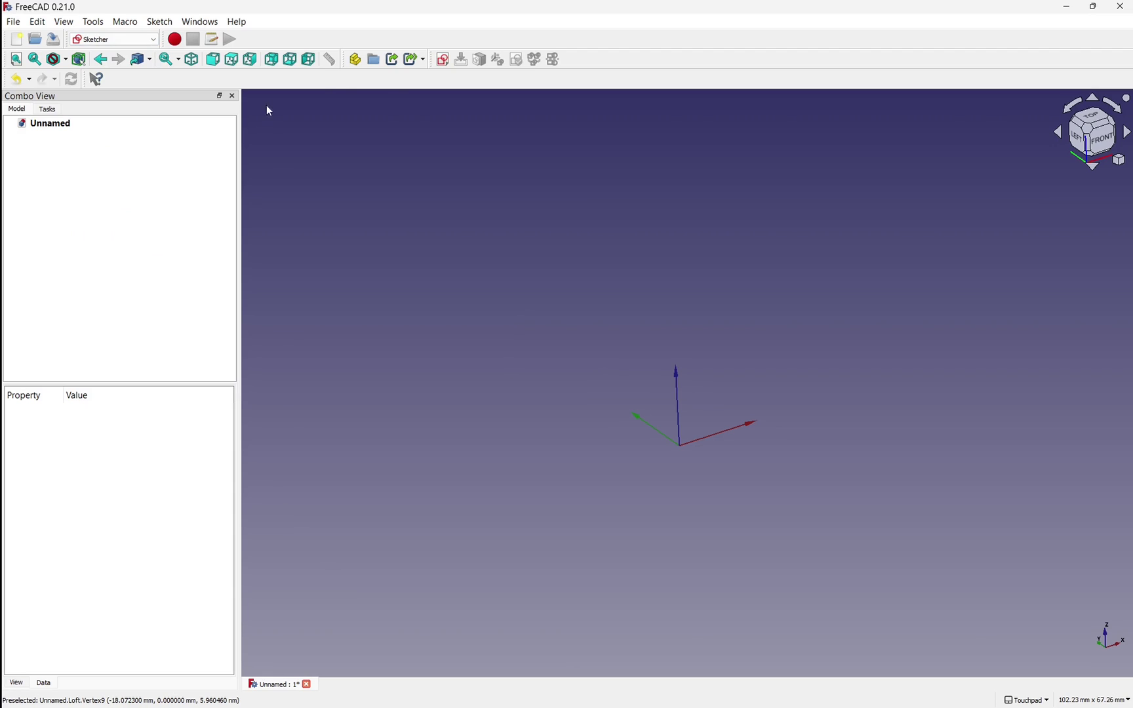
left_click(443, 59)
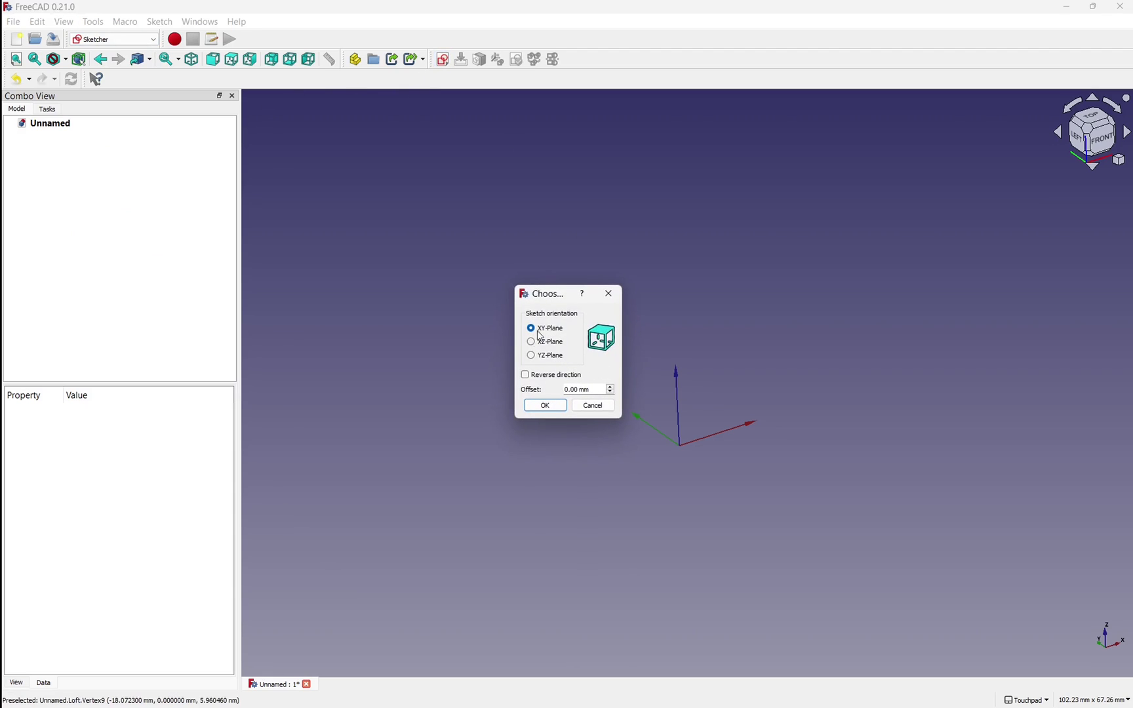
left_click(546, 405)
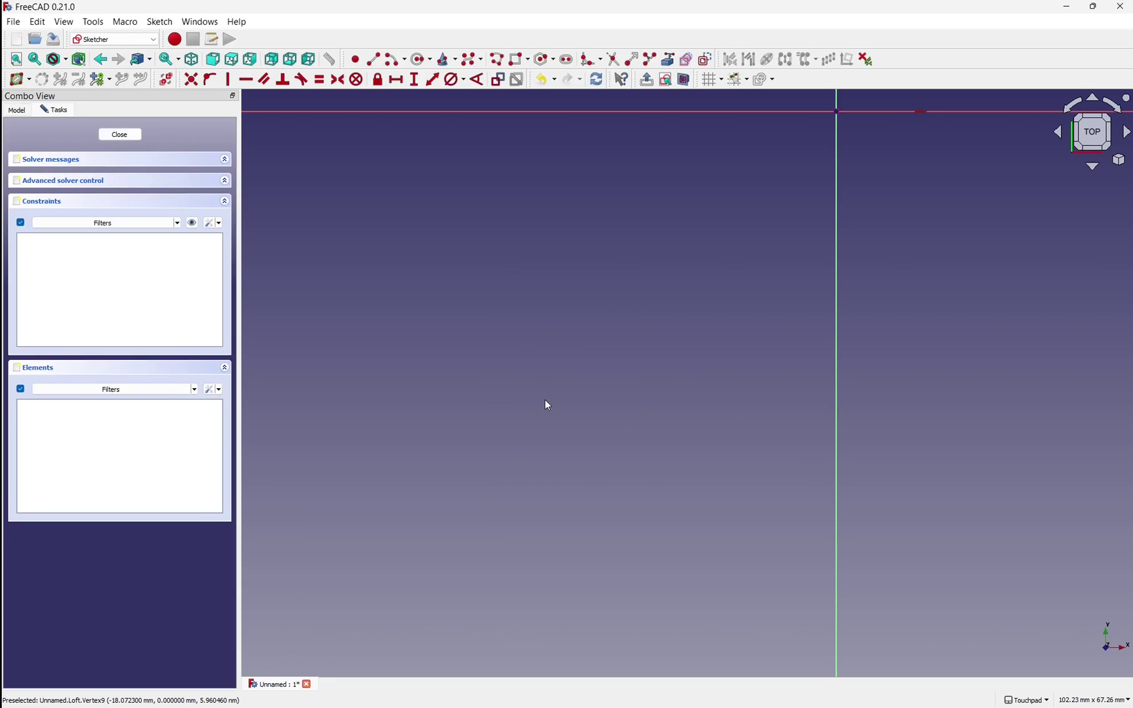
mouse_move(817, 223)
middle_mouse_down()
mouse_move(554, 653)
mouse_move(653, 541)
mouse_move(673, 557)
middle_mouse_up()
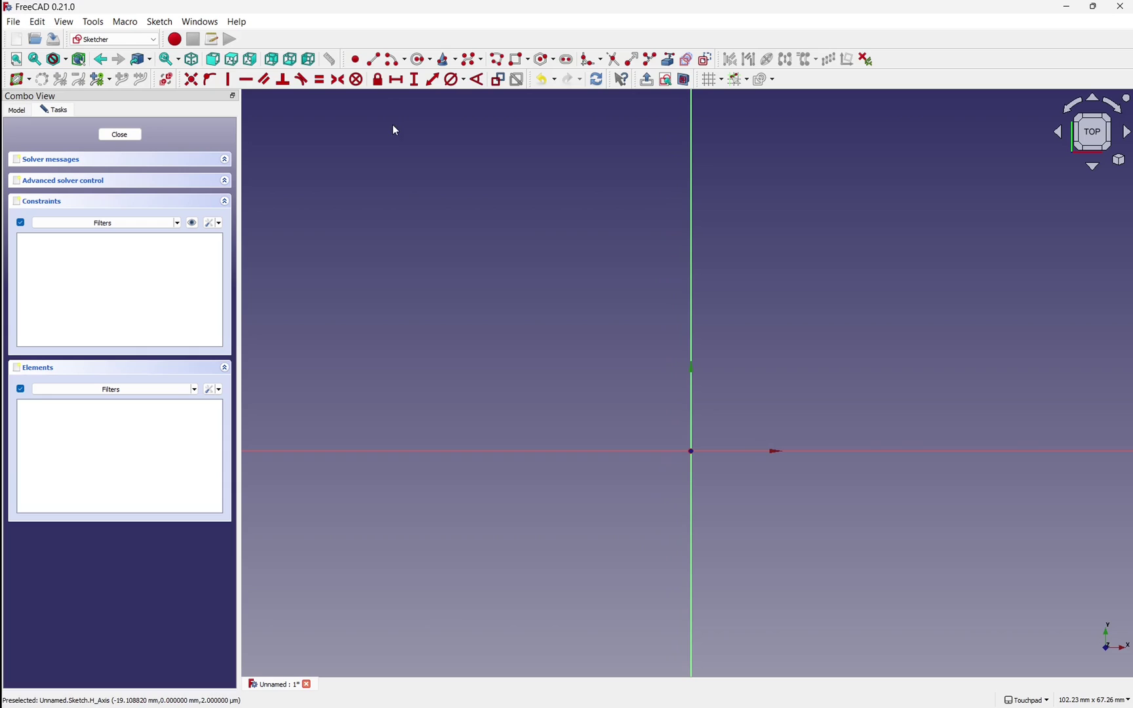
Draw an end-points-and-rim-point arc from the vertical axis to the horizontal axis, then close the sketch
left_click(405, 62)
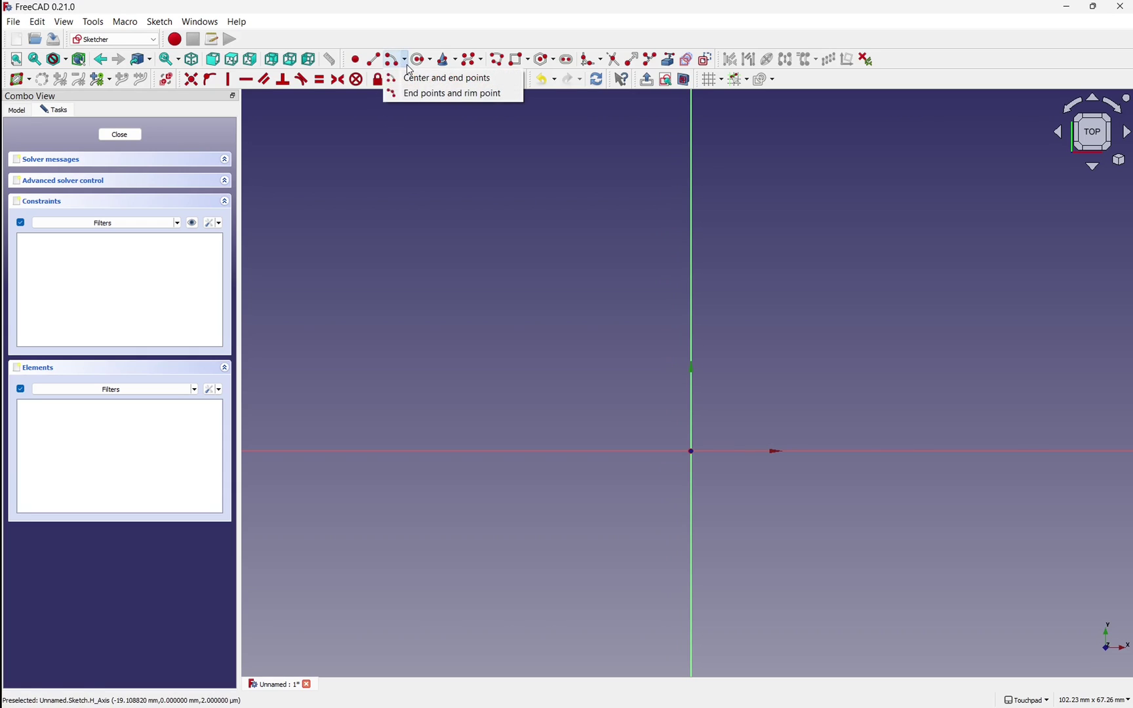
left_click(407, 63)
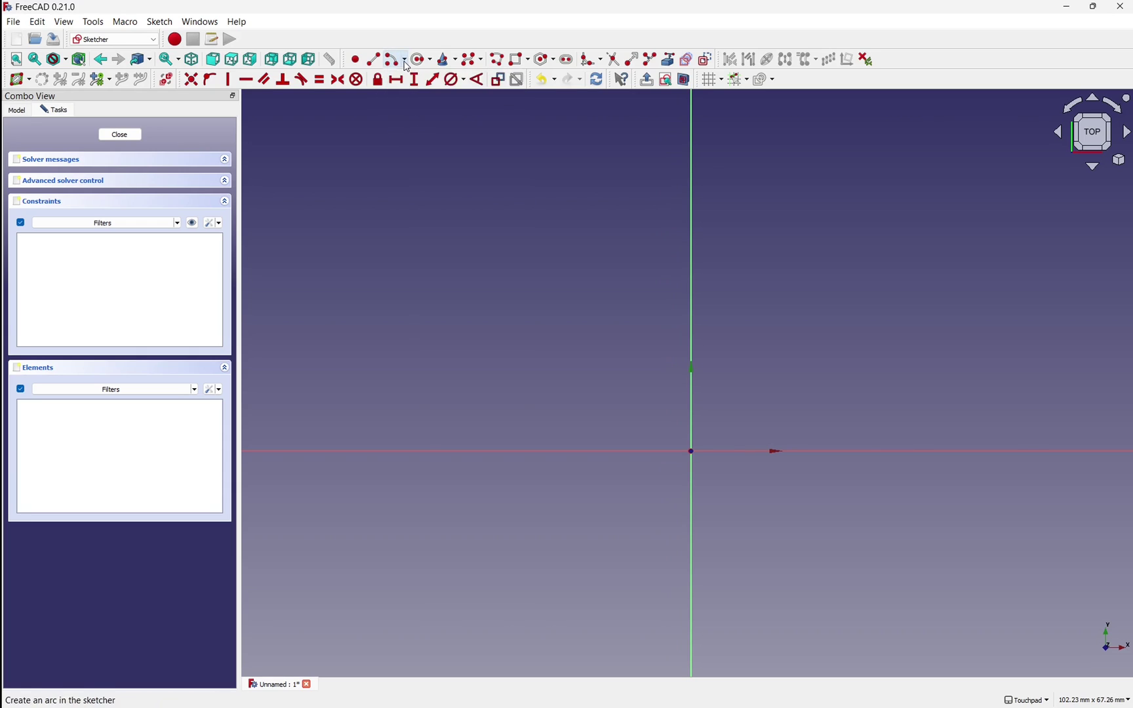
left_click(407, 63)
left_click(440, 97)
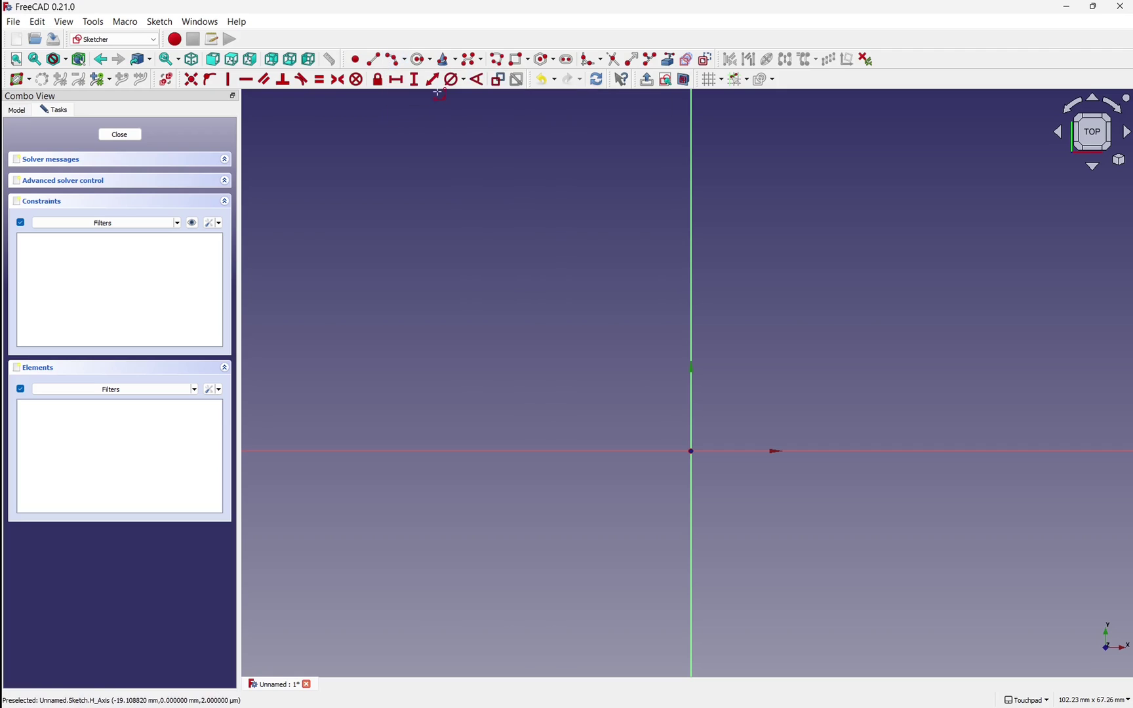
left_click(687, 221)
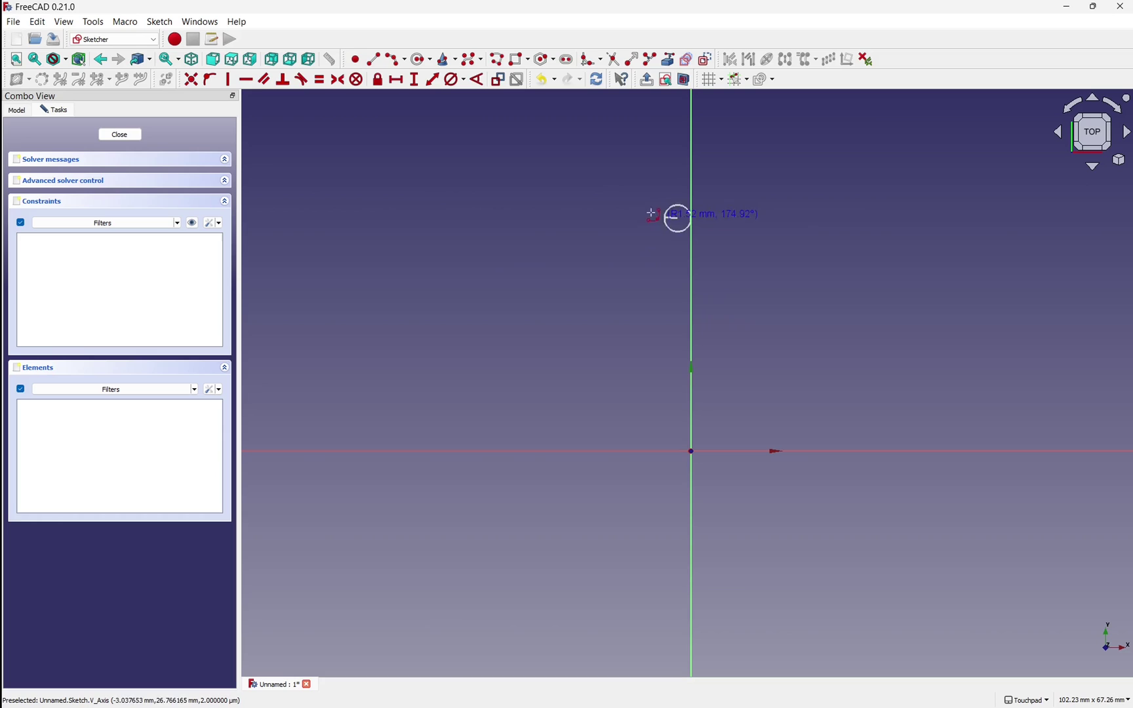
left_click(556, 451)
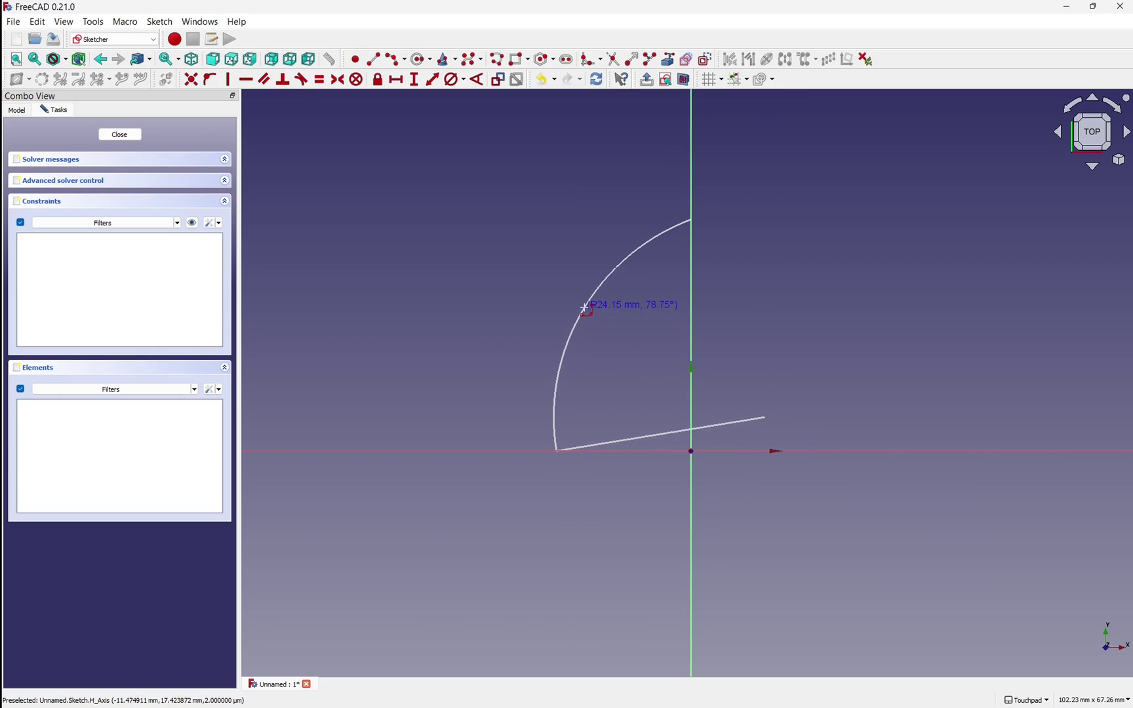
left_click(584, 308)
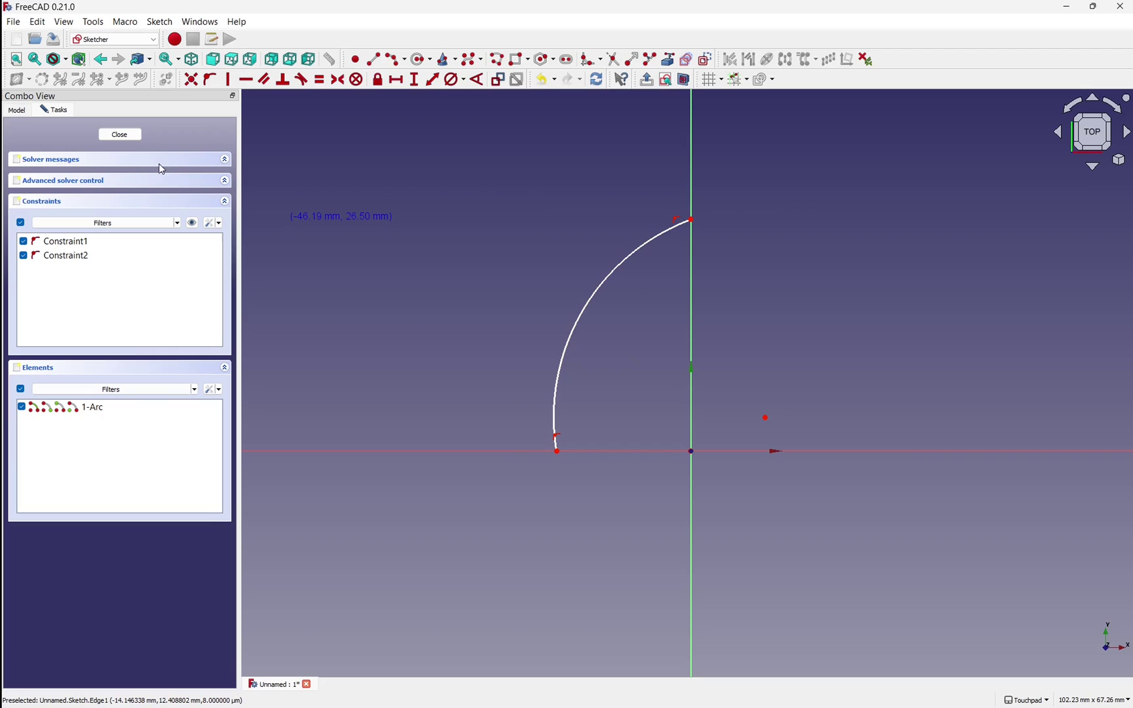
left_click(119, 135)
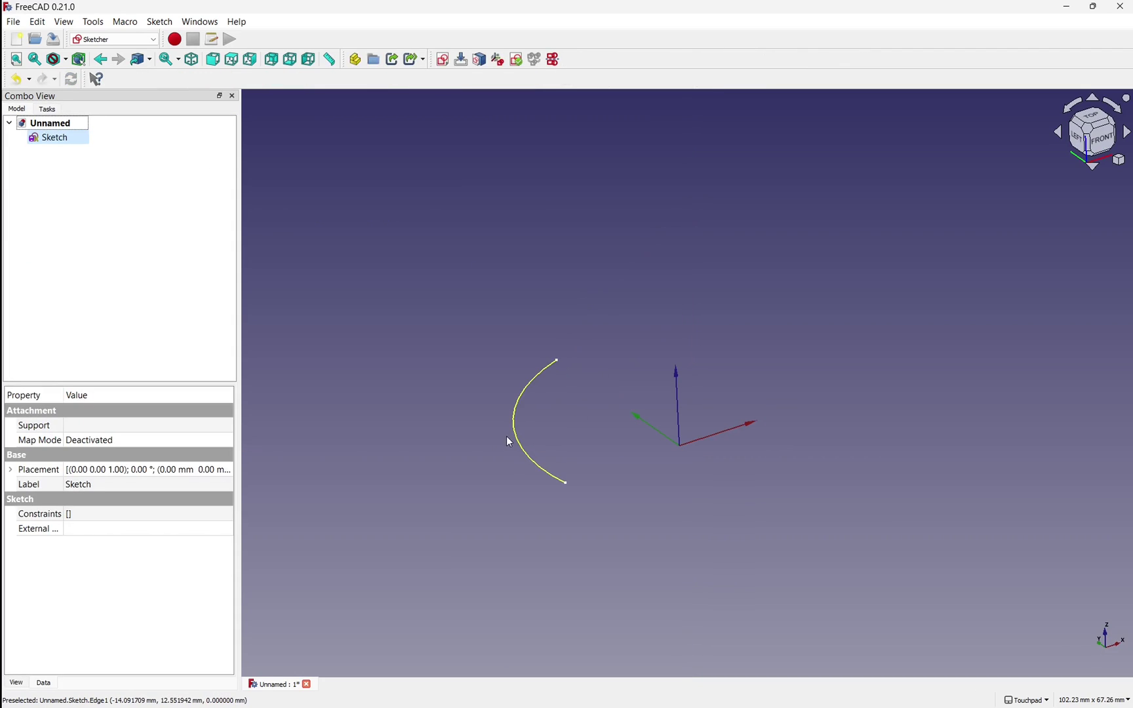
Duplicate the Sketch object to create Sketch001
left_click(48, 140)
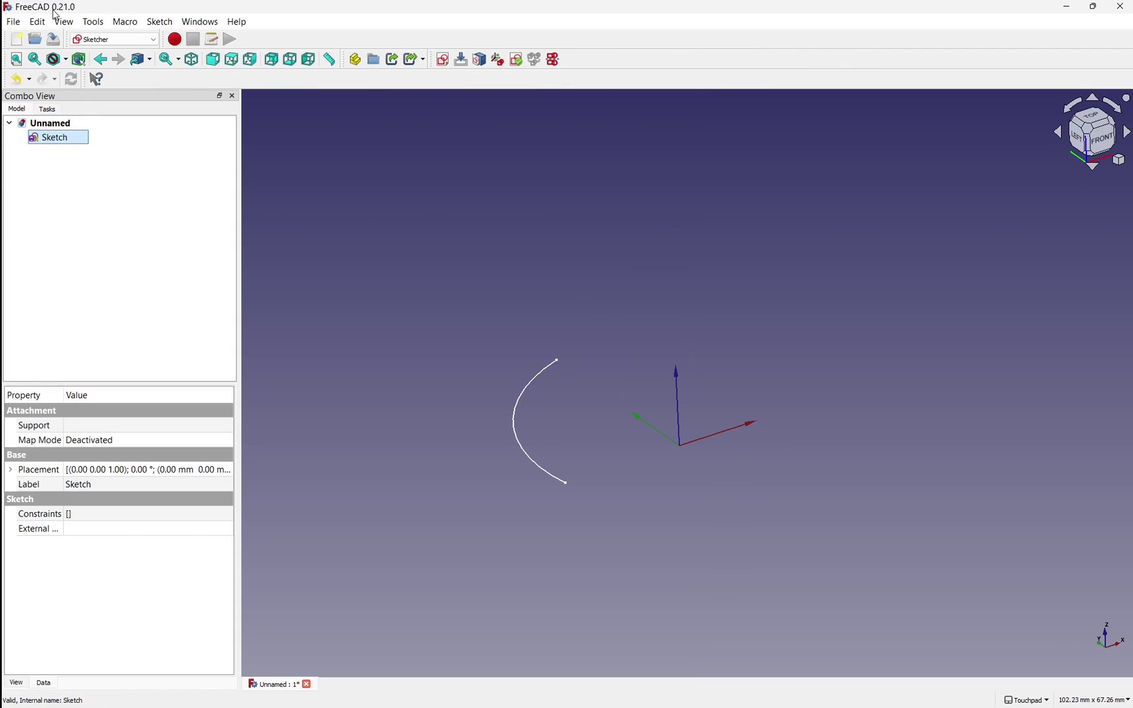
left_click(38, 22)
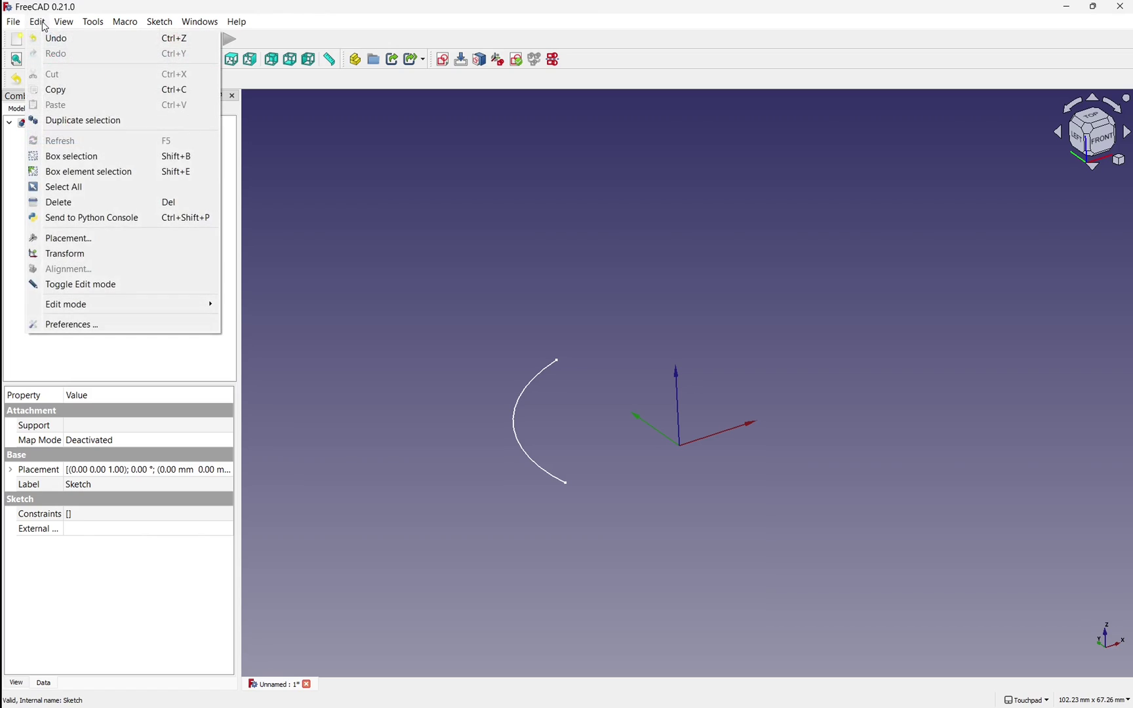
left_click(86, 122)
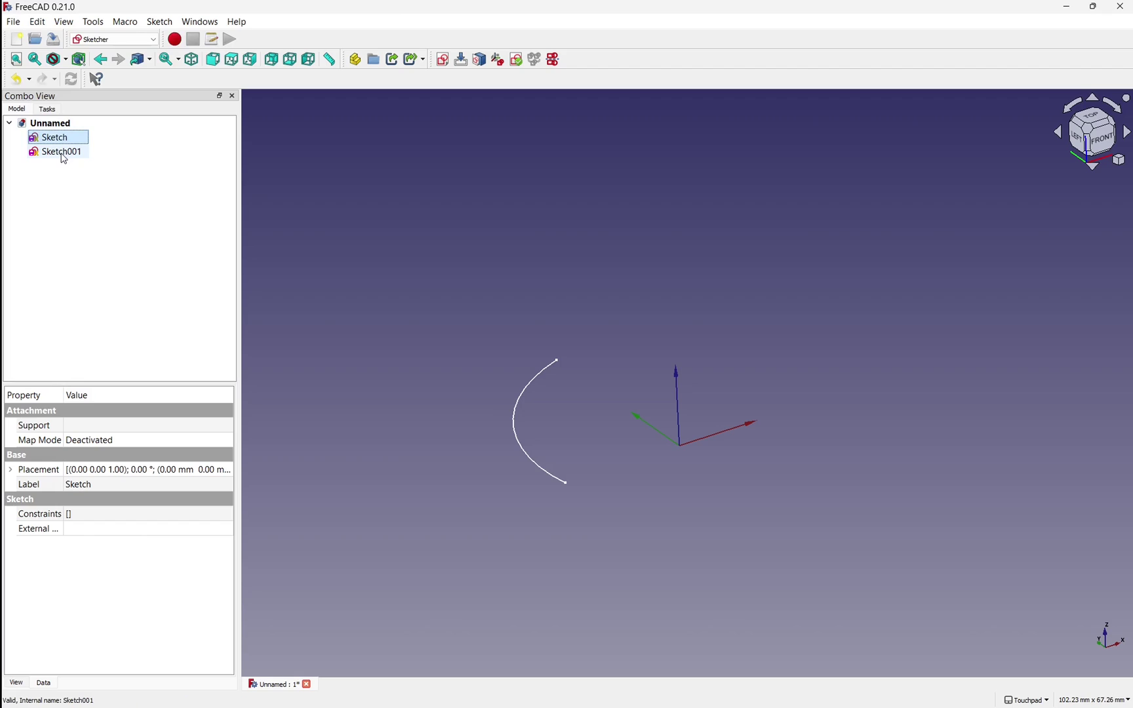
In Sketch001, shrink the arc's radius and move its centre so it lies inside the original
left_click(63, 155)
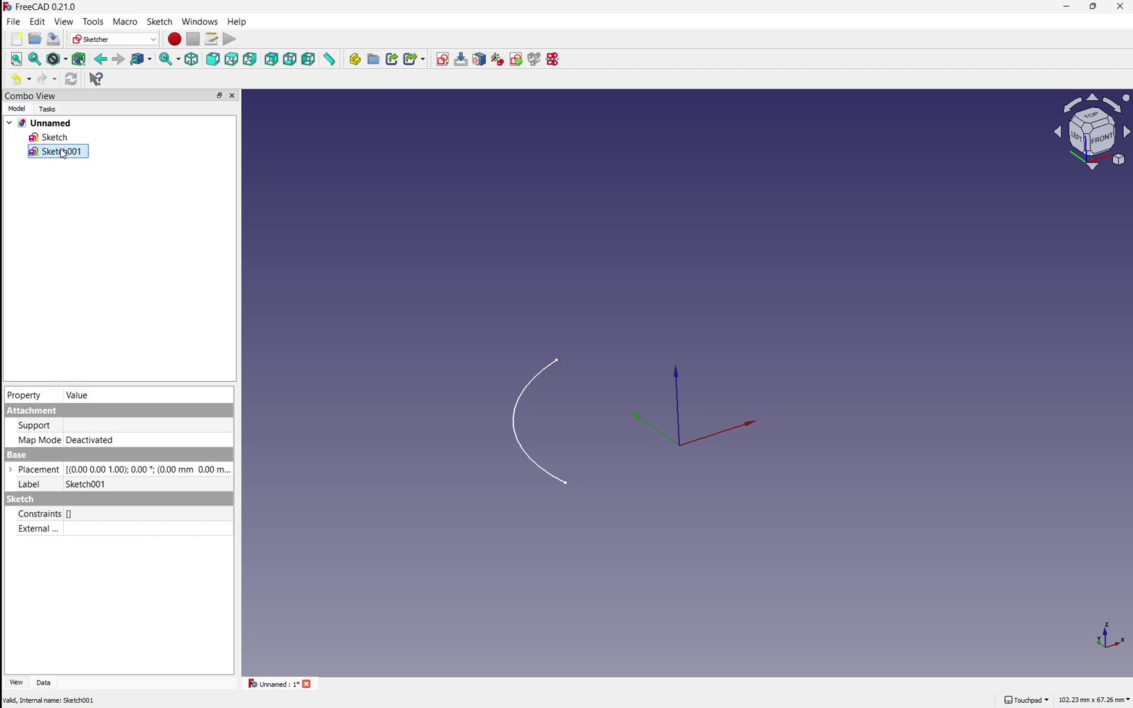
double_click(63, 155)
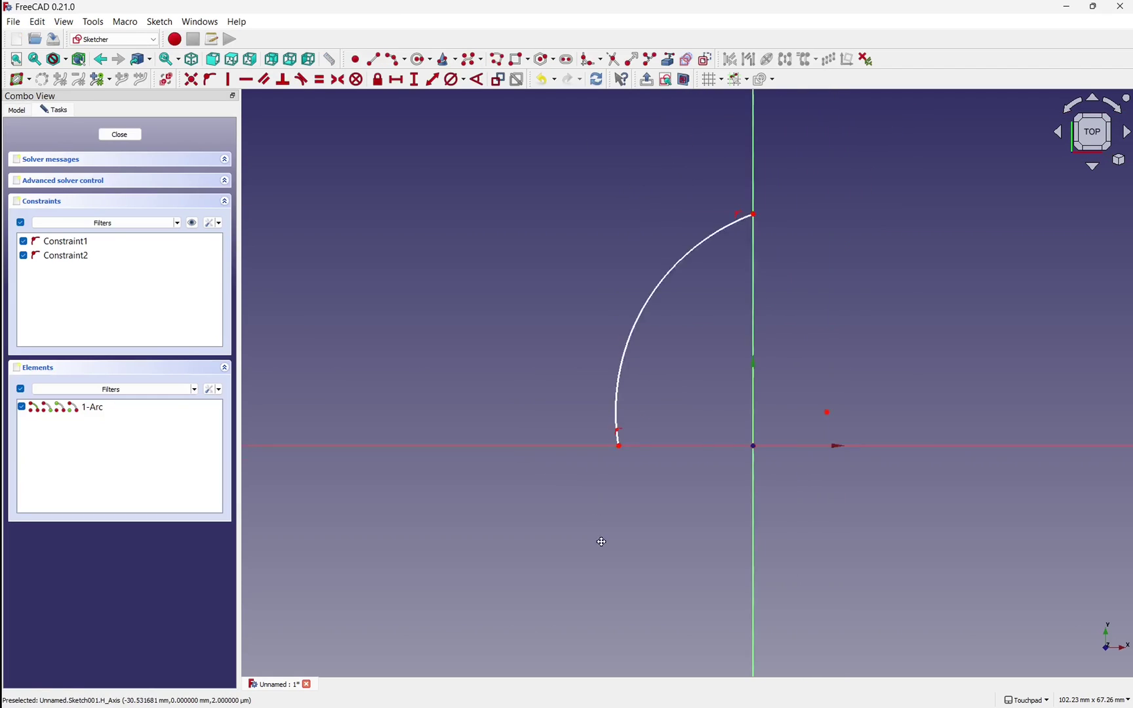
mouse_move(658, 408)
left_mouse_down()
mouse_move(685, 418)
mouse_move(674, 412)
left_mouse_up()
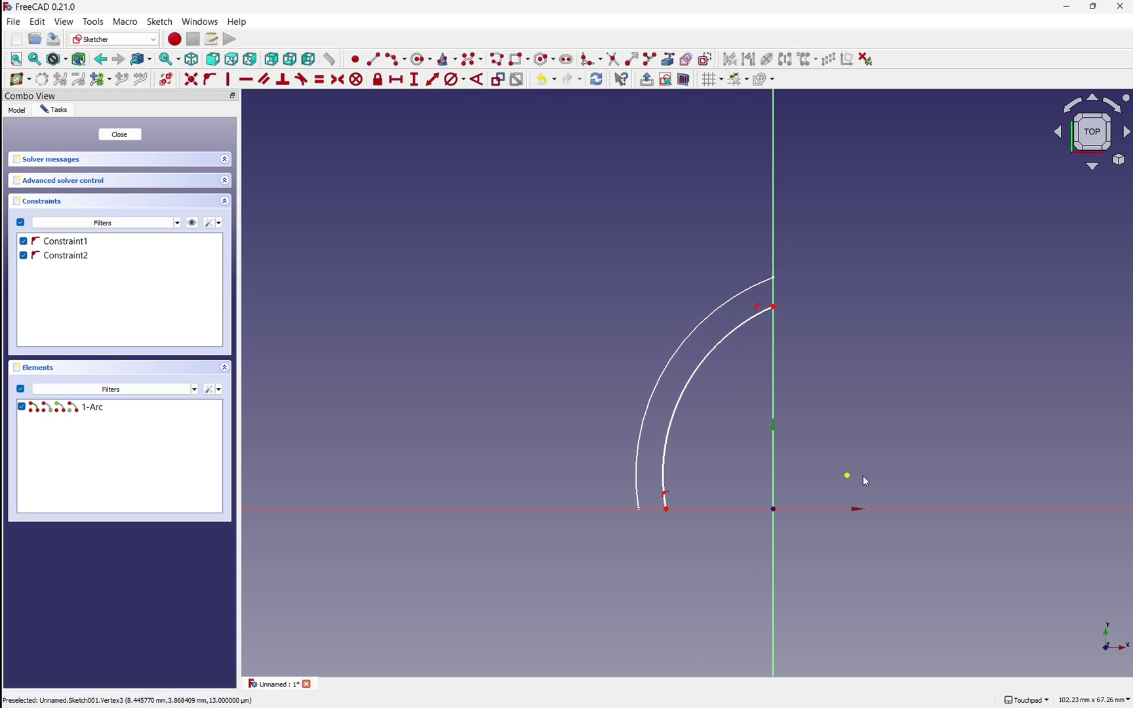
left_click_drag(850, 482, 824, 567)
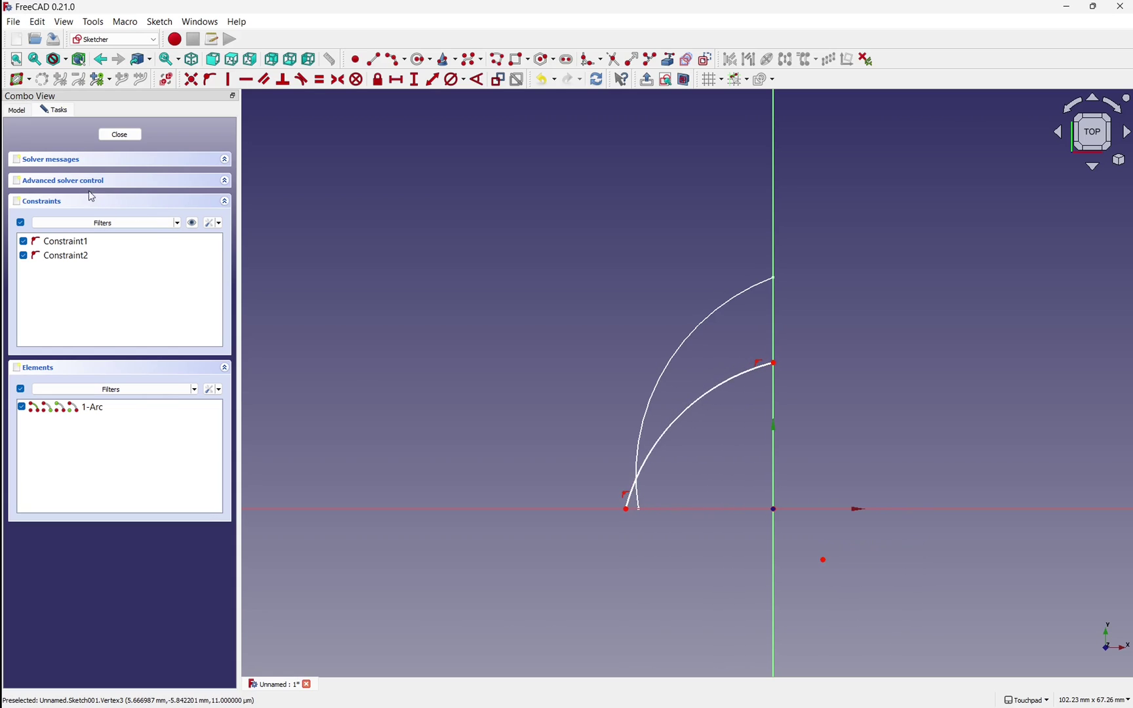
Close Sketch001 and duplicate it as Sketch002
left_click(119, 135)
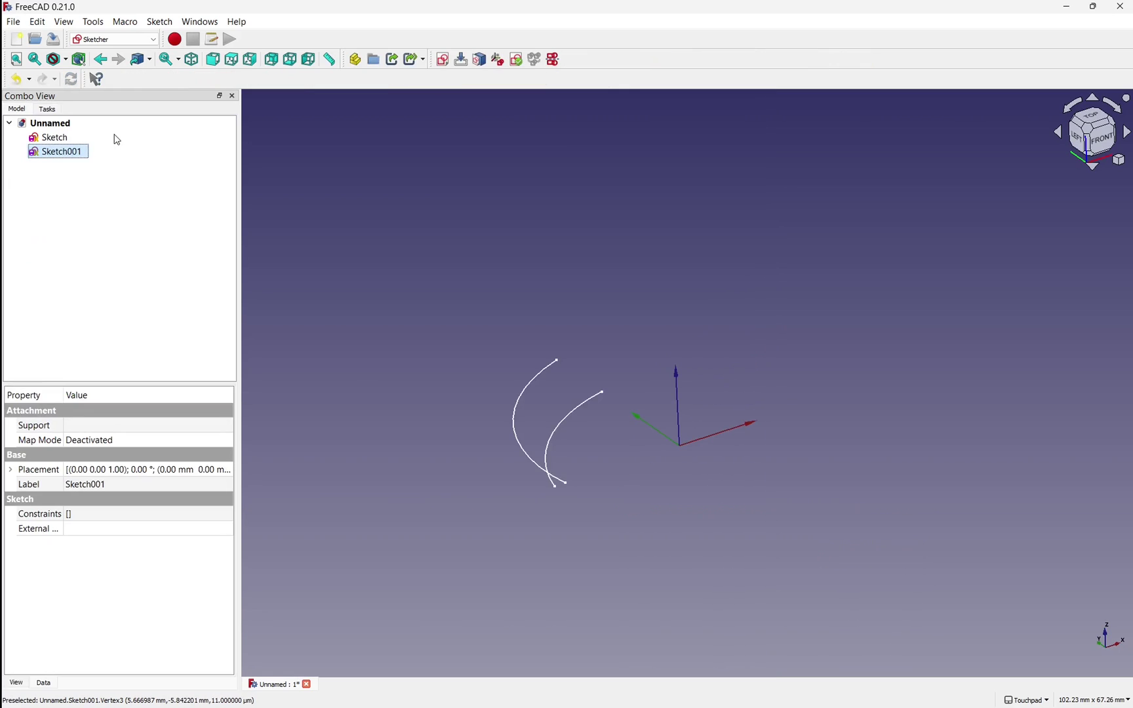
left_click(37, 21)
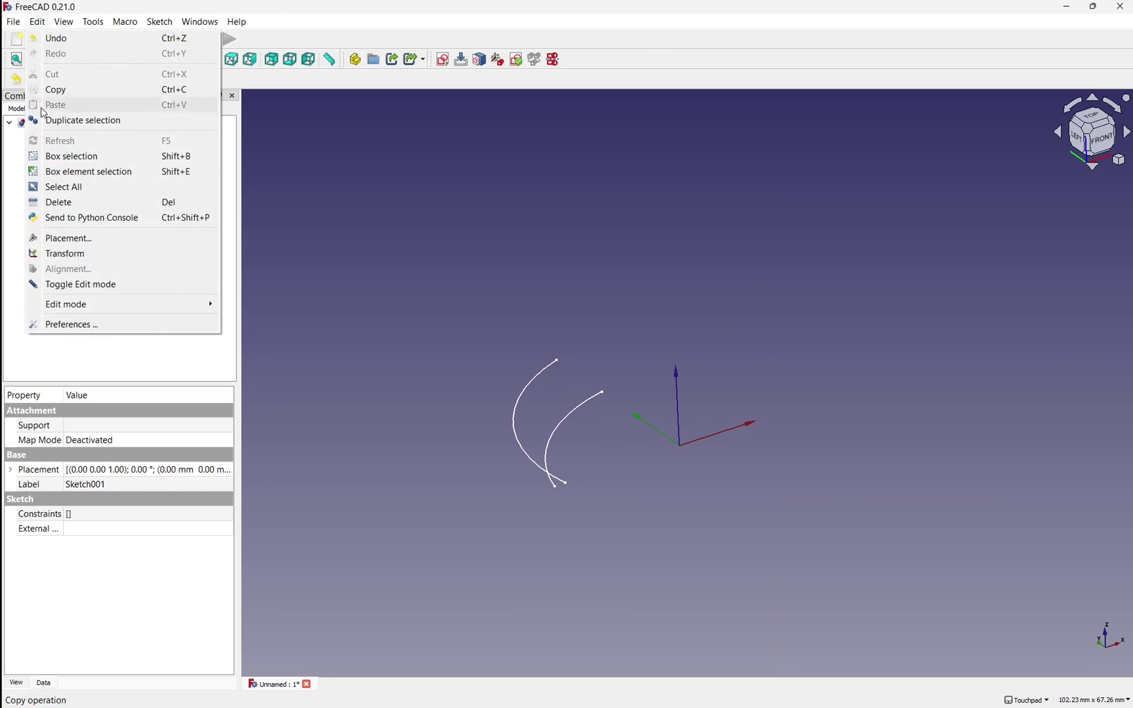
left_click(57, 125)
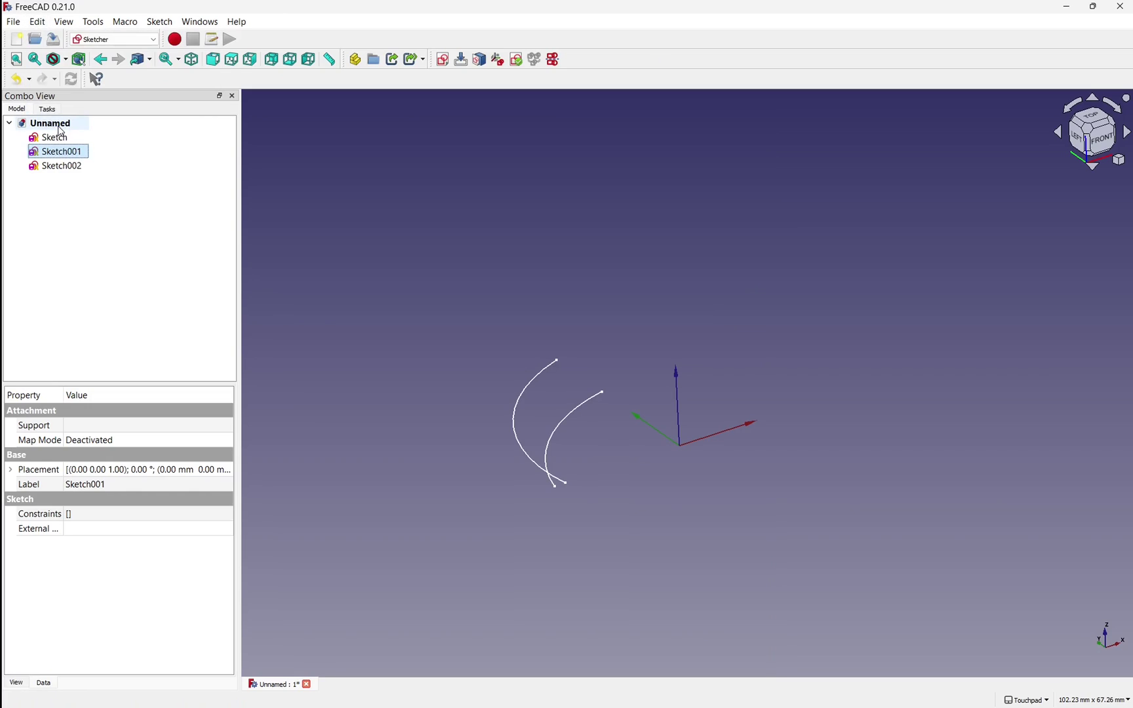
In Sketch002, lower the arc's top end, shift its lower end, and move its centre to flatten it
double_click(57, 170)
mouse_move(675, 141)
middle_mouse_down()
mouse_move(636, 572)
mouse_move(643, 560)
middle_mouse_up()
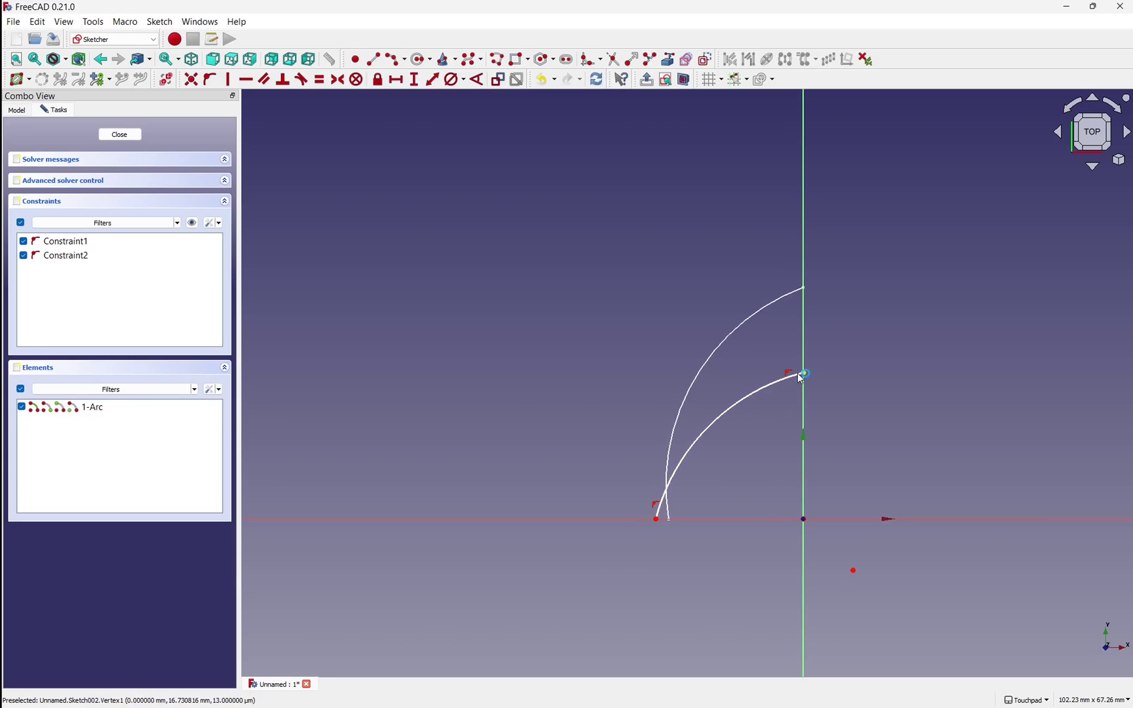
left_click_drag(779, 390, 794, 417)
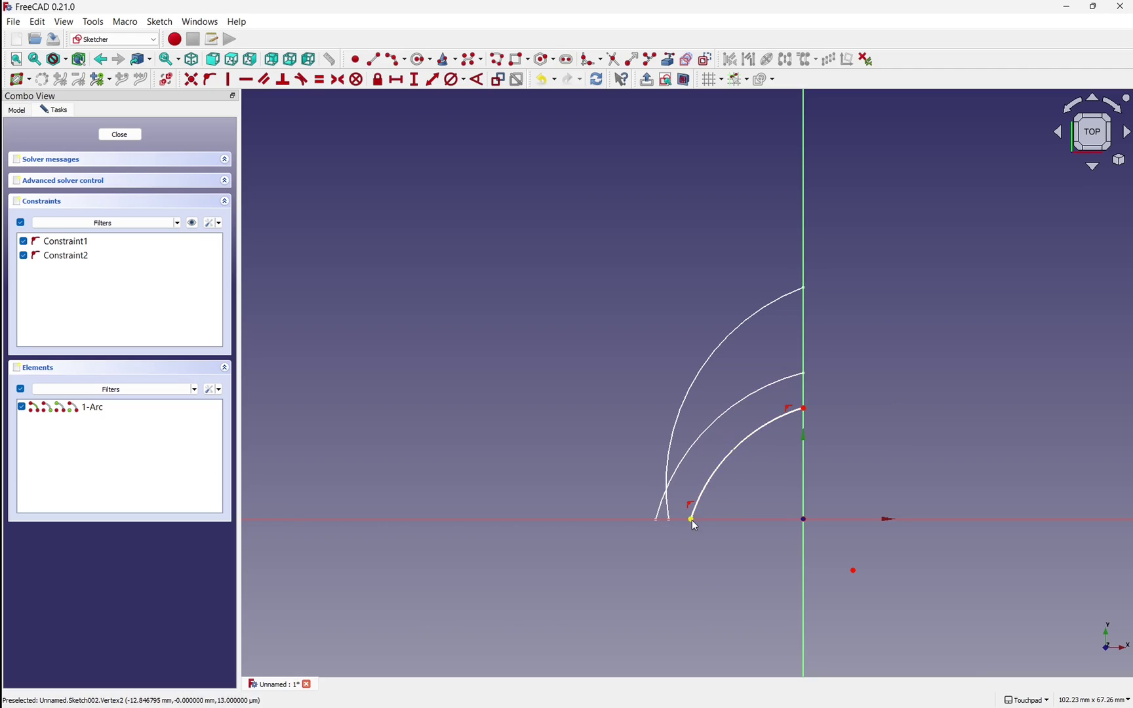
mouse_move(689, 525)
left_mouse_down()
mouse_move(657, 524)
mouse_move(693, 520)
left_mouse_up()
left_click_drag(856, 569, 776, 579)
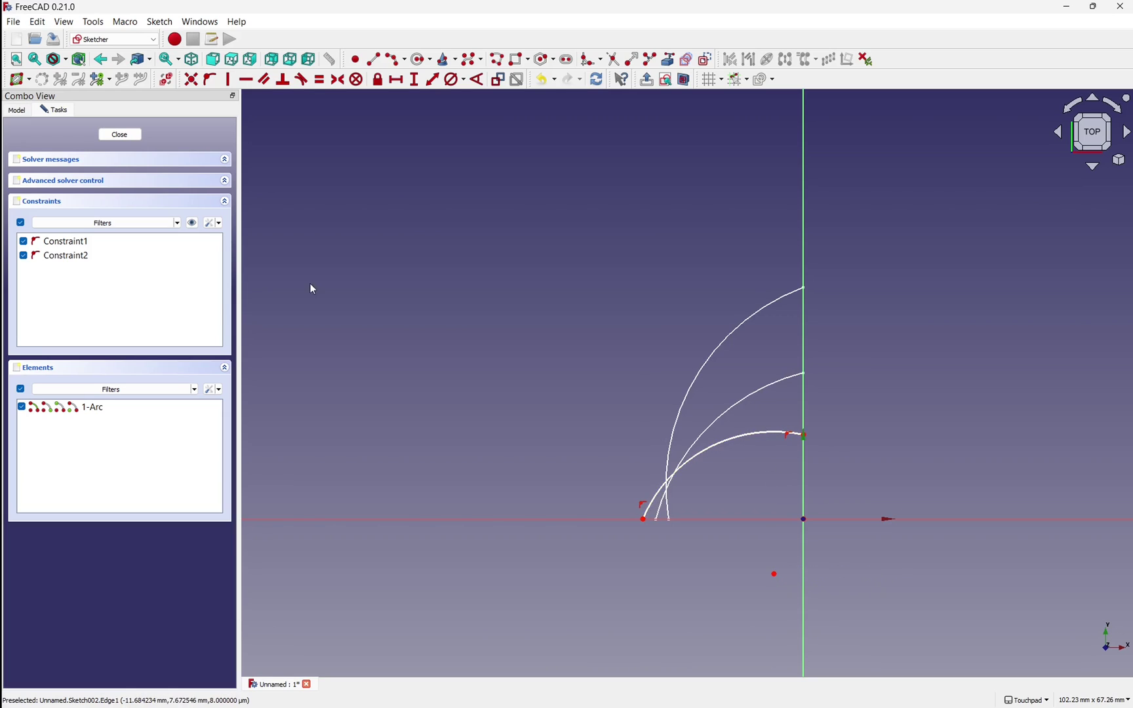
Close Sketch002 and view the three arcs from the front
left_click(107, 138)
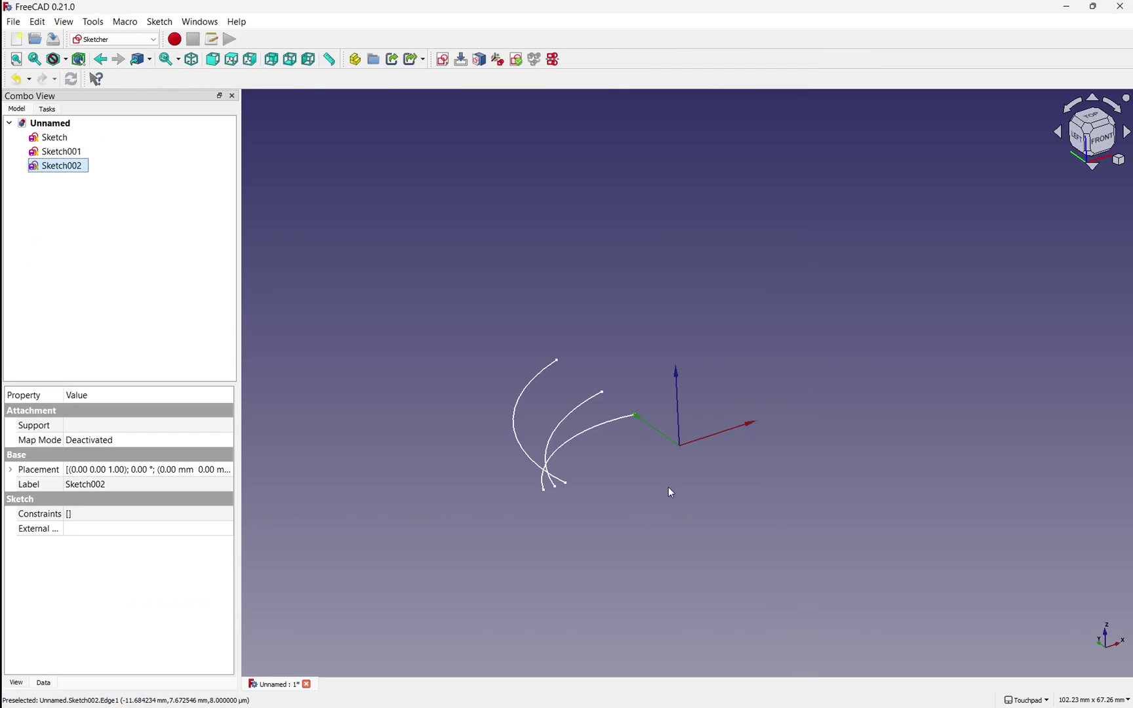
mouse_move(785, 435)
middle_mouse_down()
mouse_move(773, 369)
mouse_move(780, 460)
mouse_move(708, 331)
mouse_move(720, 335)
mouse_move(712, 249)
mouse_move(712, 333)
middle_mouse_up()
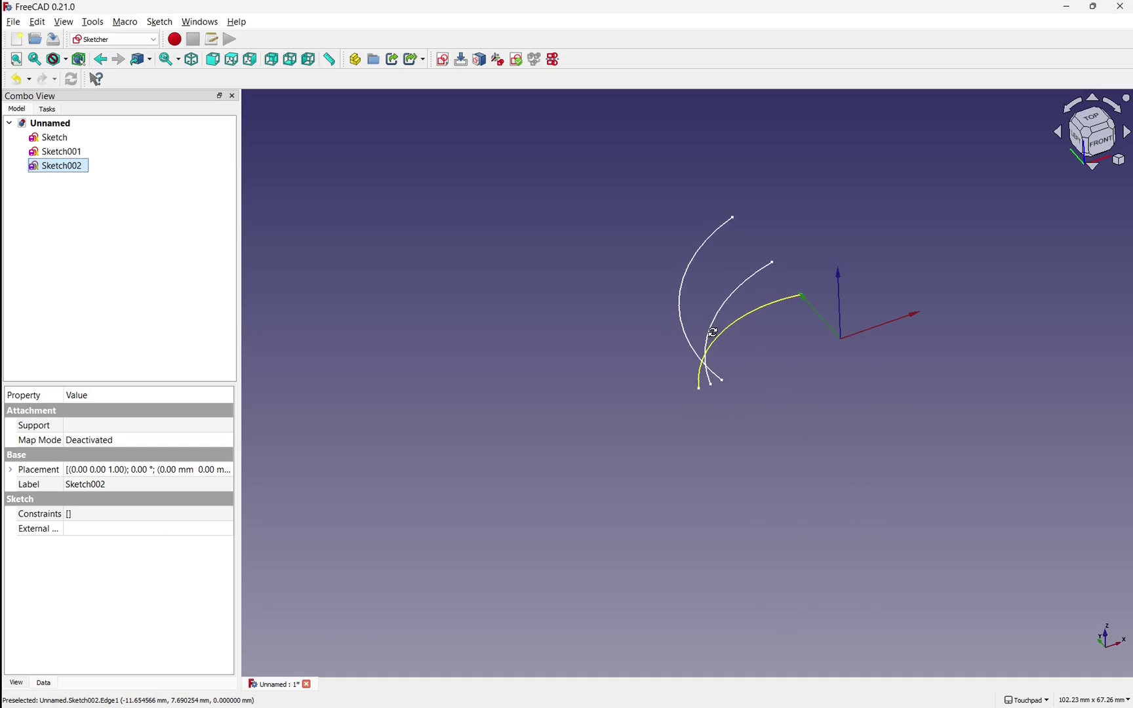
left_click(1101, 140)
middle_click_drag(946, 294, 769, 354)
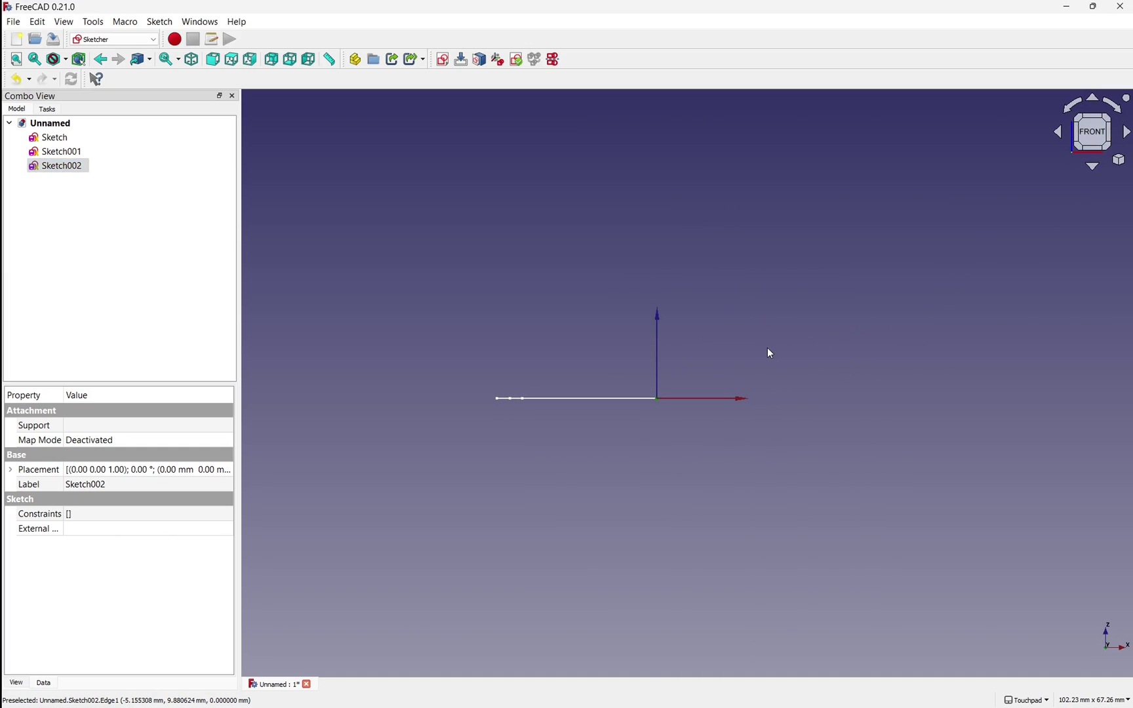
Set Sketch001's placement position z to 20 mm
left_click(49, 138)
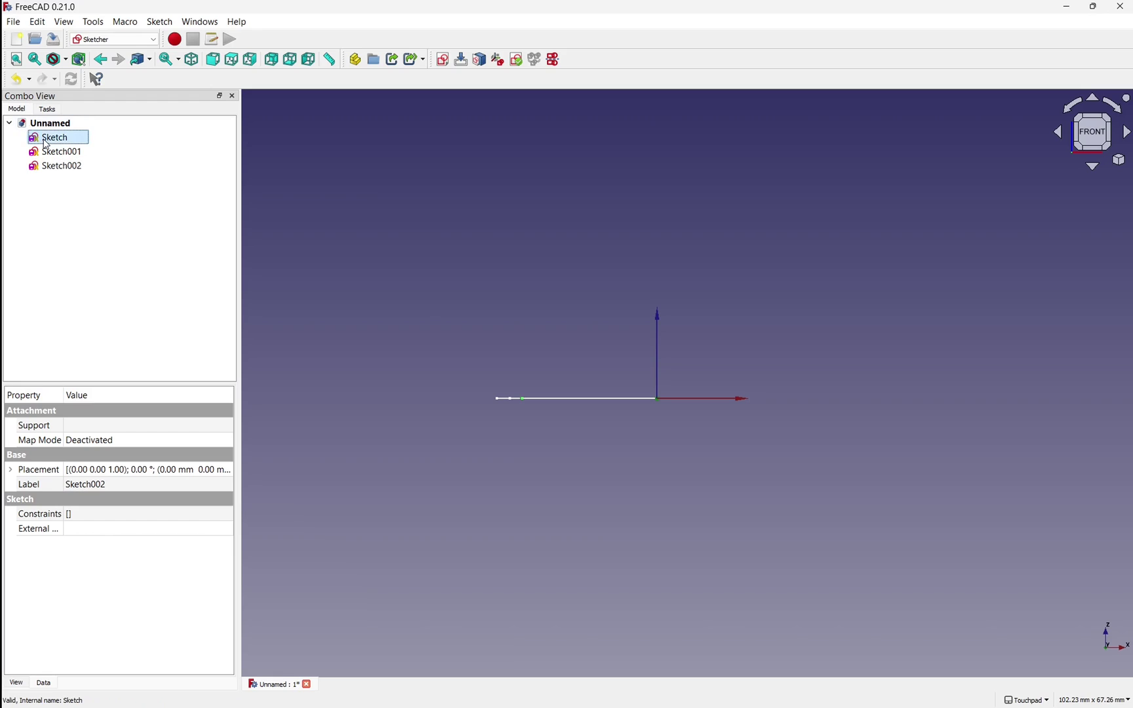
left_click(80, 152)
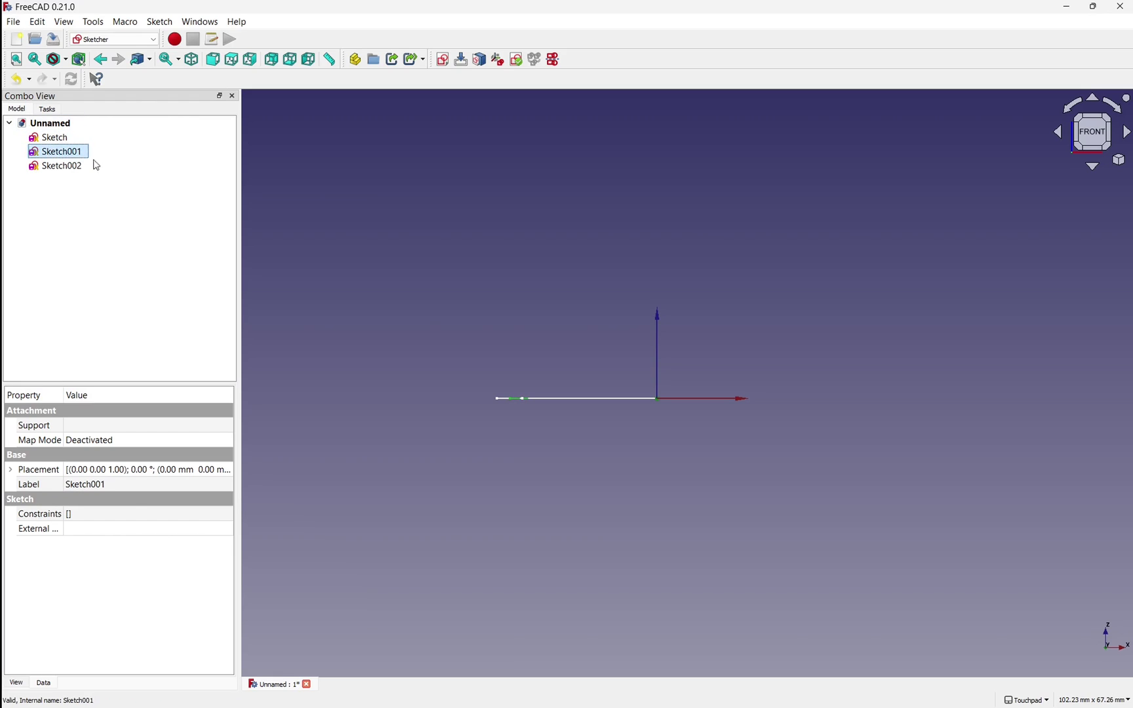
left_click(11, 470)
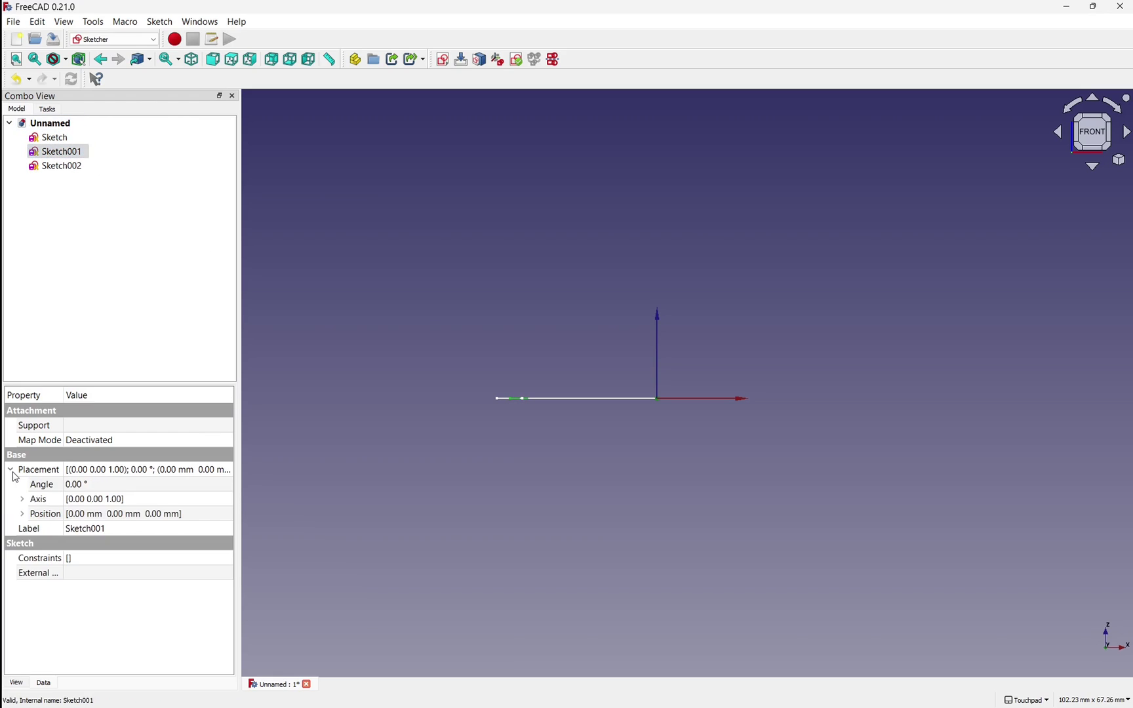
left_click(22, 514)
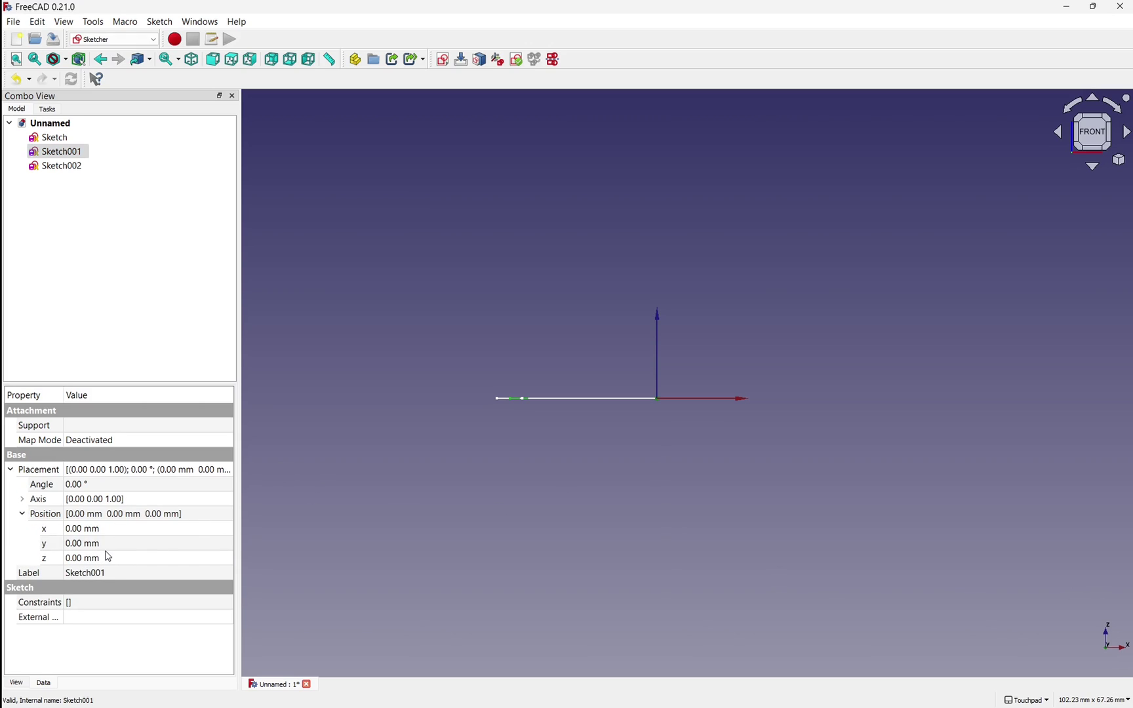
left_click(130, 559)
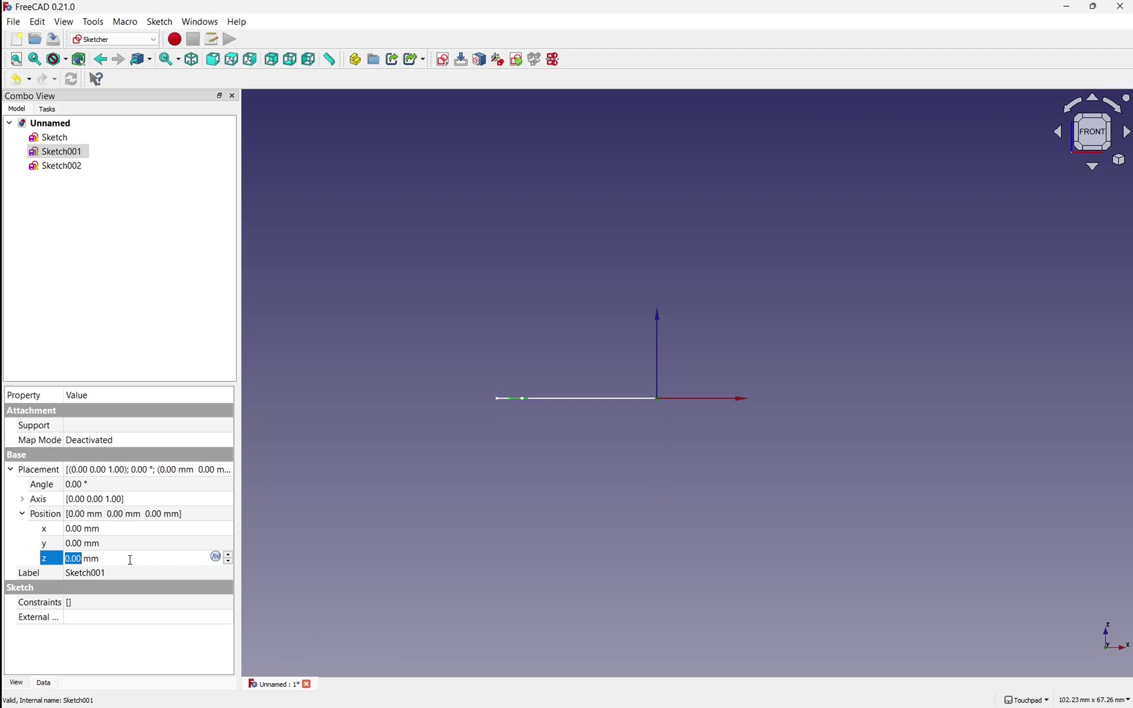
type("20")
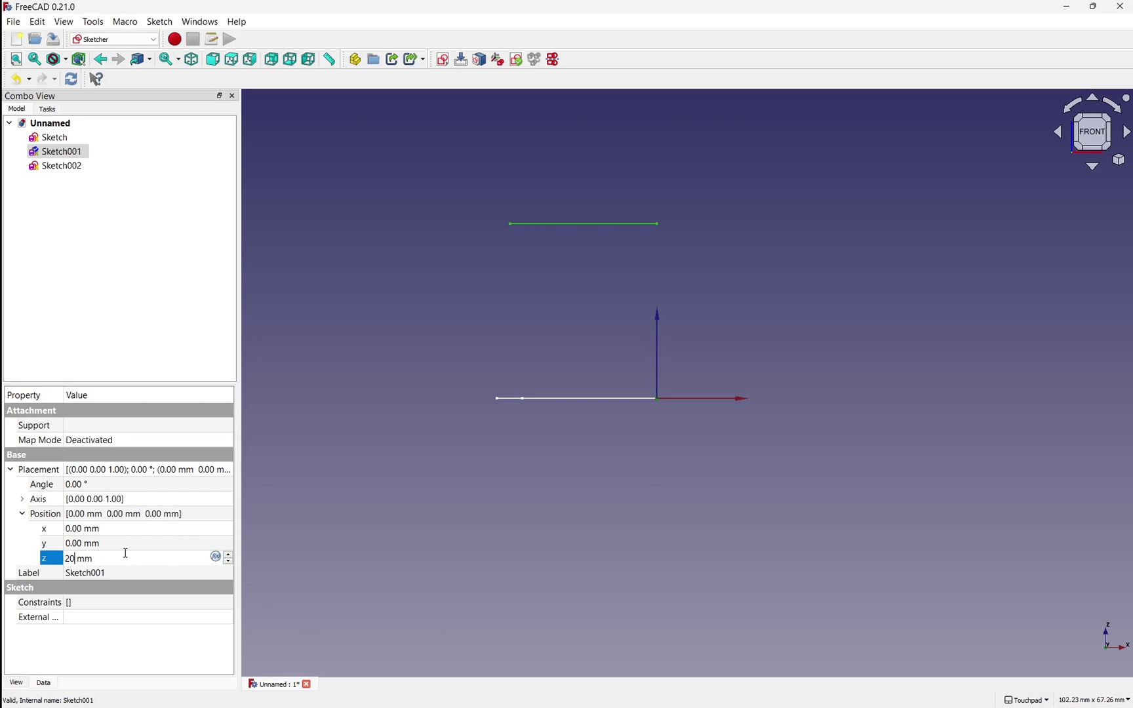
Set Sketch002's placement position z to 40 mm and switch to the Part workbench
left_click(80, 168)
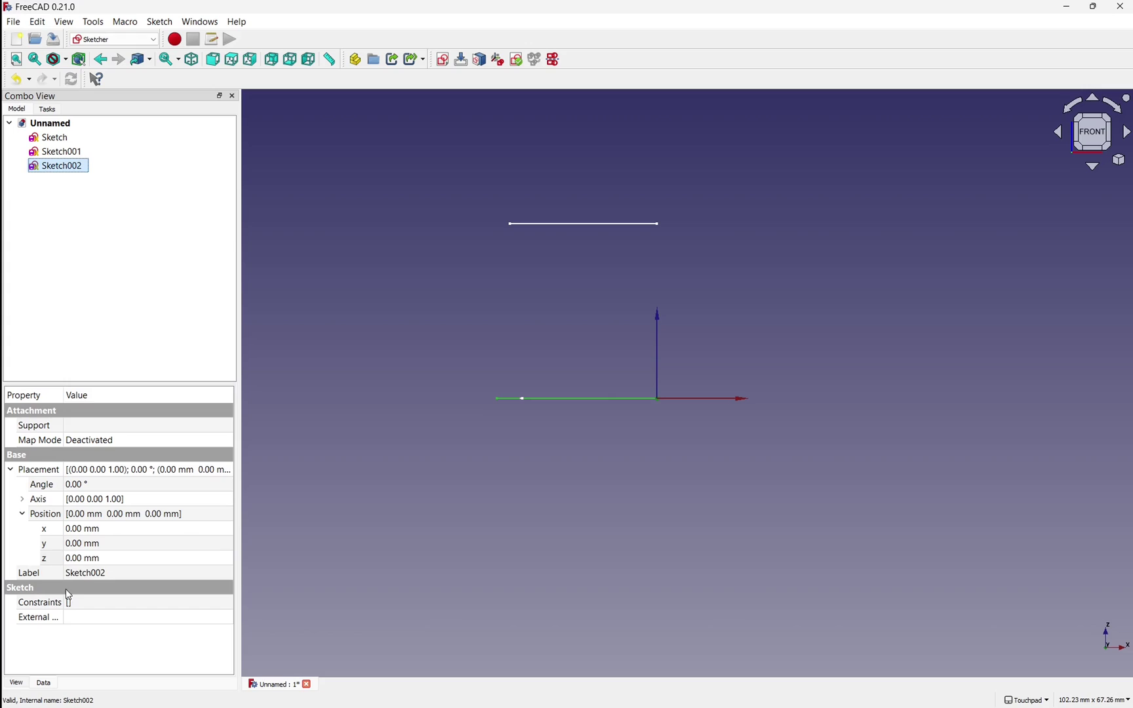
left_click(79, 559)
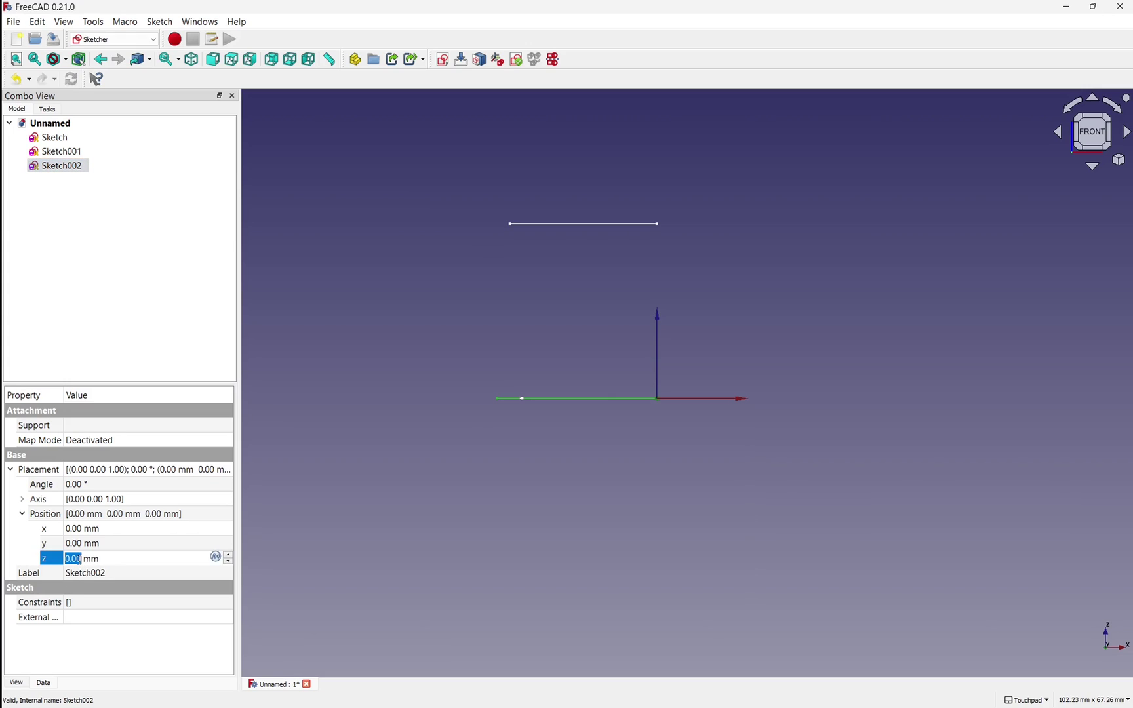
type("40")
scroll(631, 210, "down", 5)
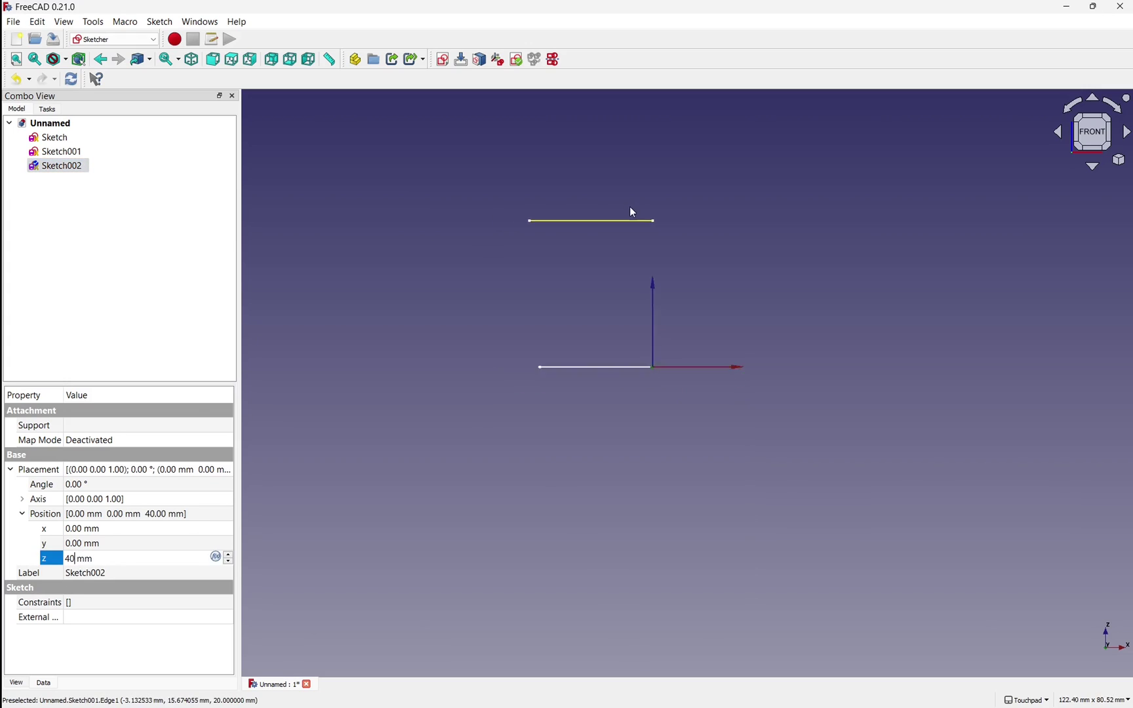
mouse_move(633, 213)
left_mouse_down("alt")
mouse_move(655, 393)
mouse_move(653, 340)
mouse_move(640, 392)
mouse_move(540, 253)
mouse_move(615, 322)
mouse_move(606, 316)
left_mouse_up("alt")
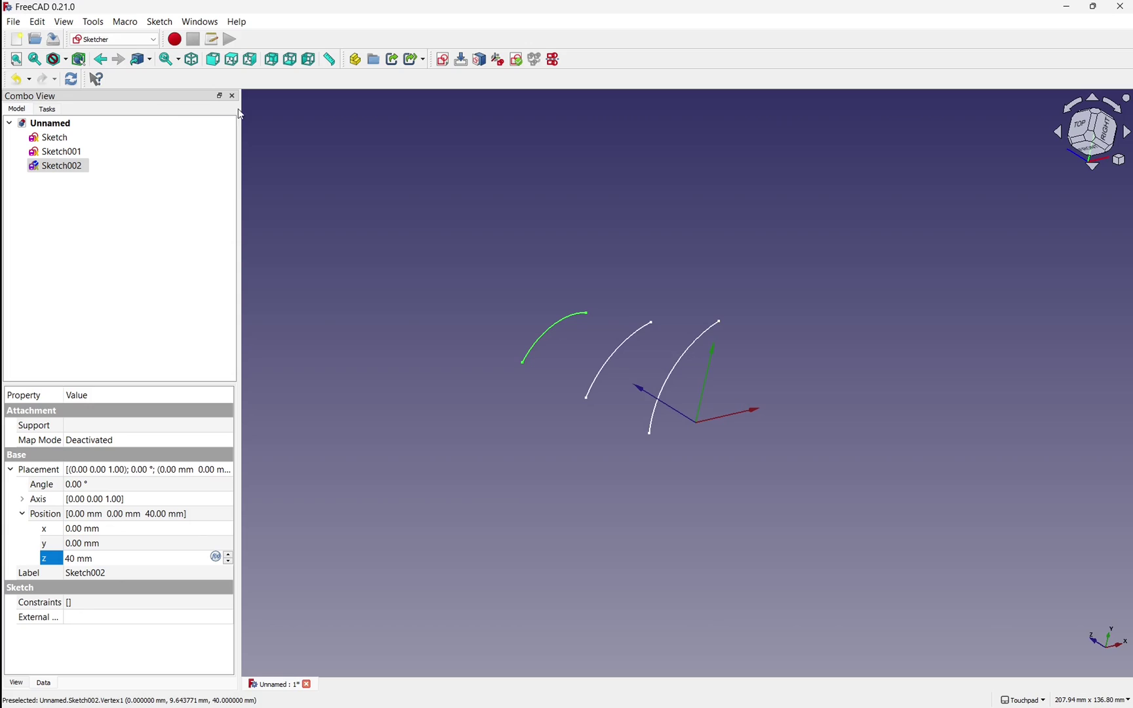
left_click(102, 43)
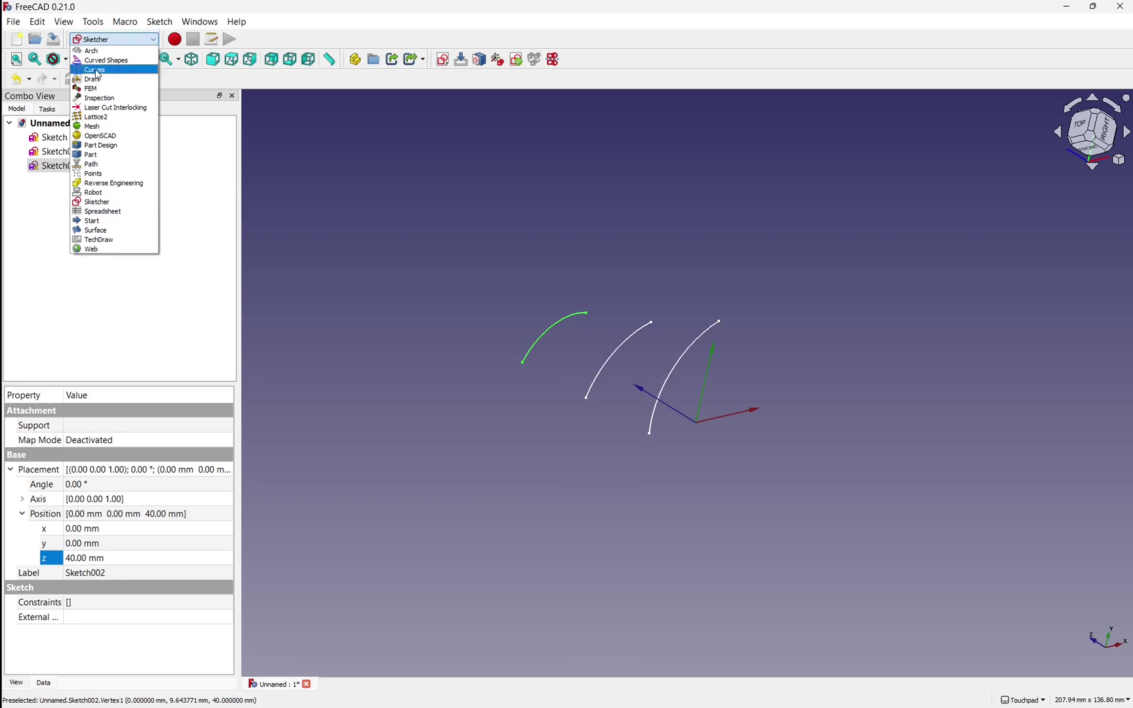
left_click(108, 161)
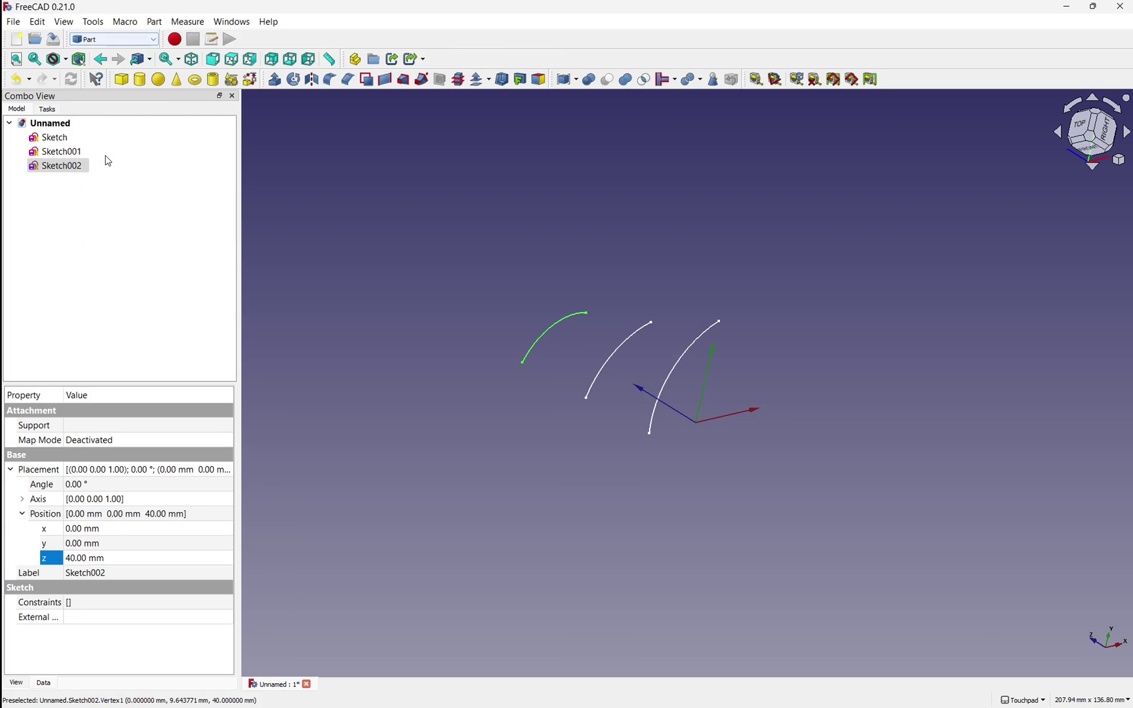
Start a Part Loft and add Sketch, Sketch001 and Sketch002, in that order, as its profiles
left_click(406, 85)
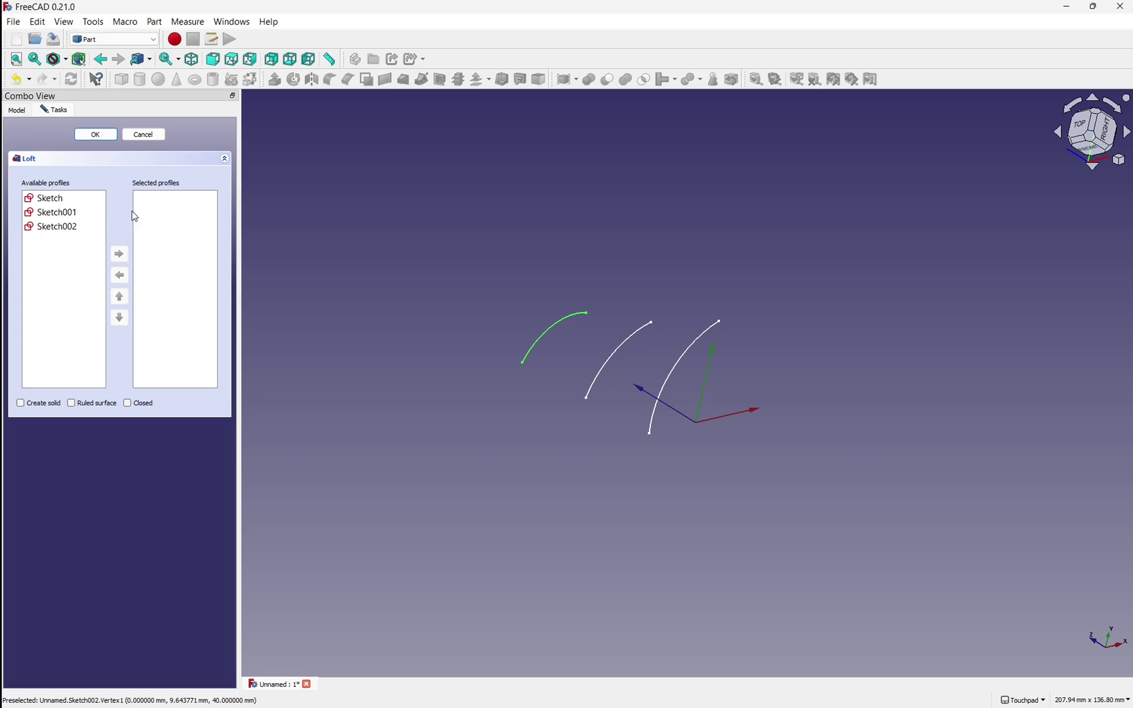
left_click(58, 199)
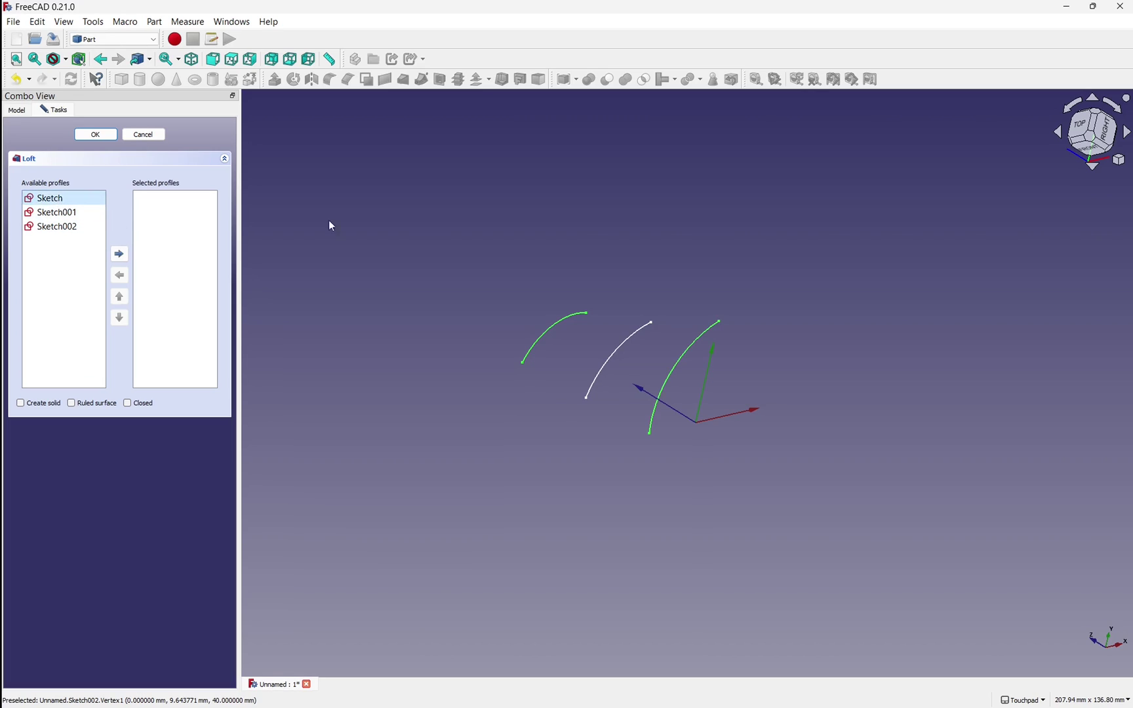
left_click(499, 372)
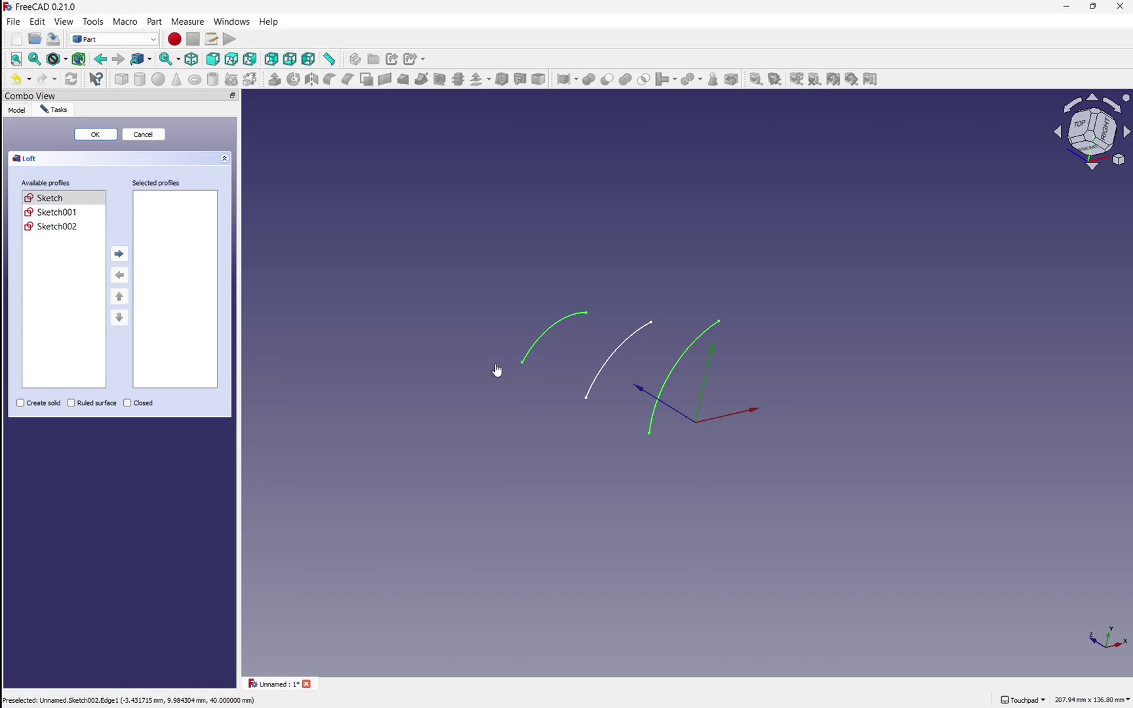
left_click(57, 204)
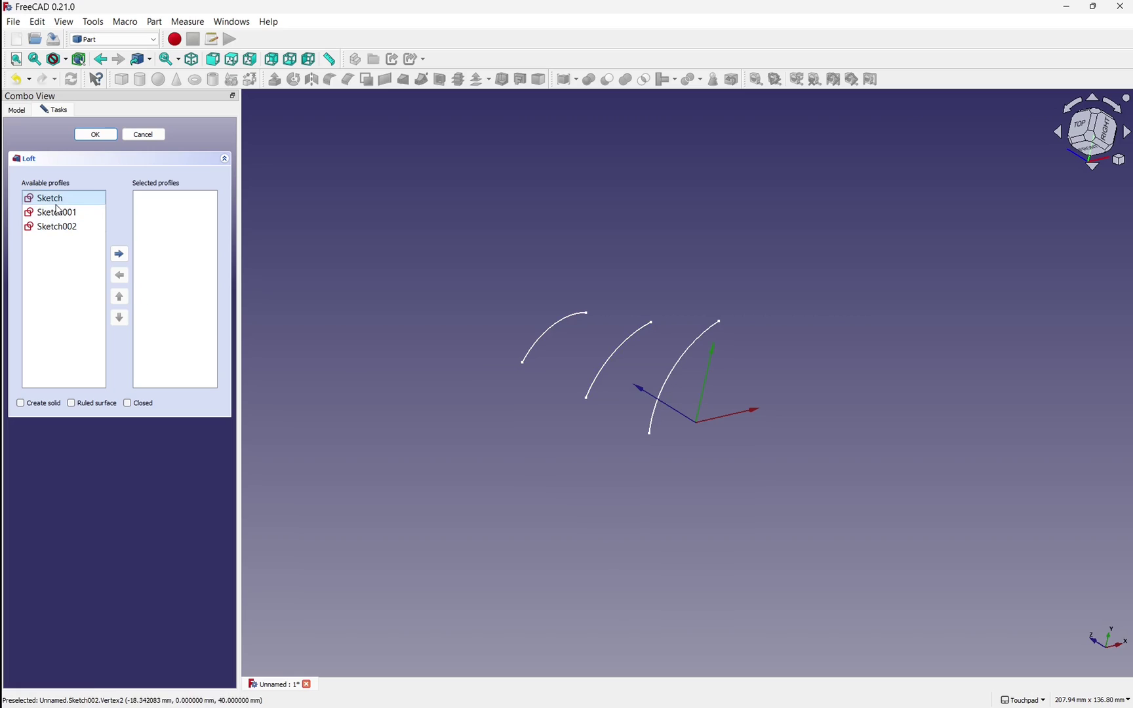
left_click(54, 214)
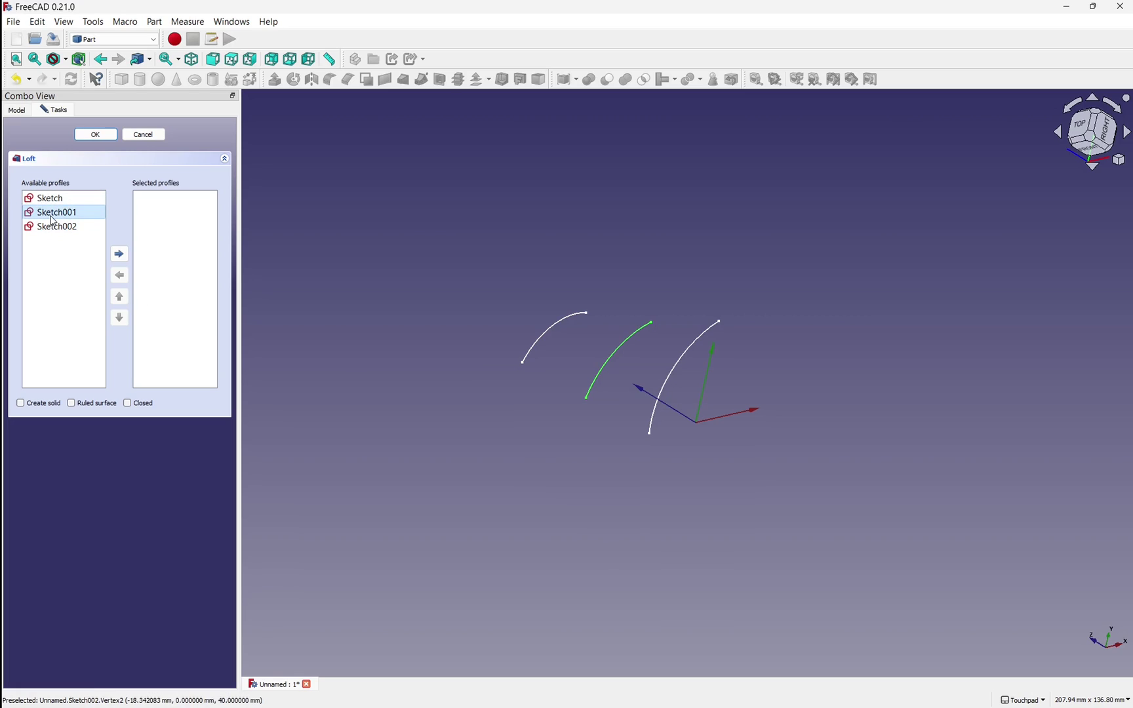
left_click(49, 204)
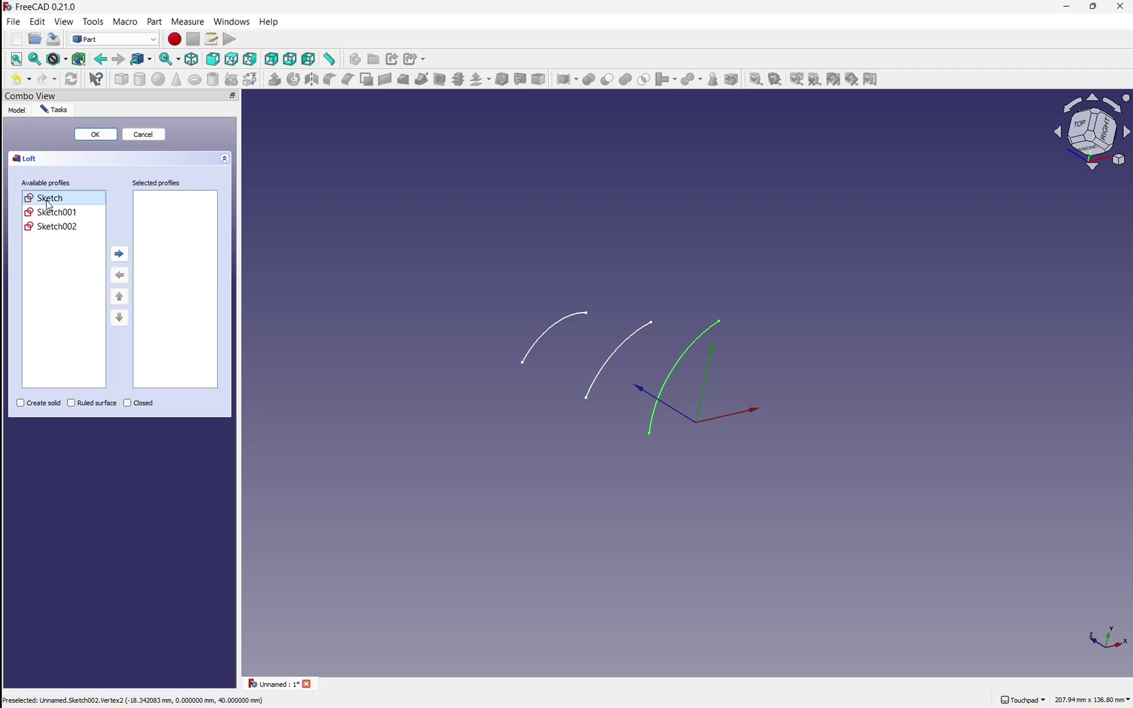
scroll(632, 357, "up", 5)
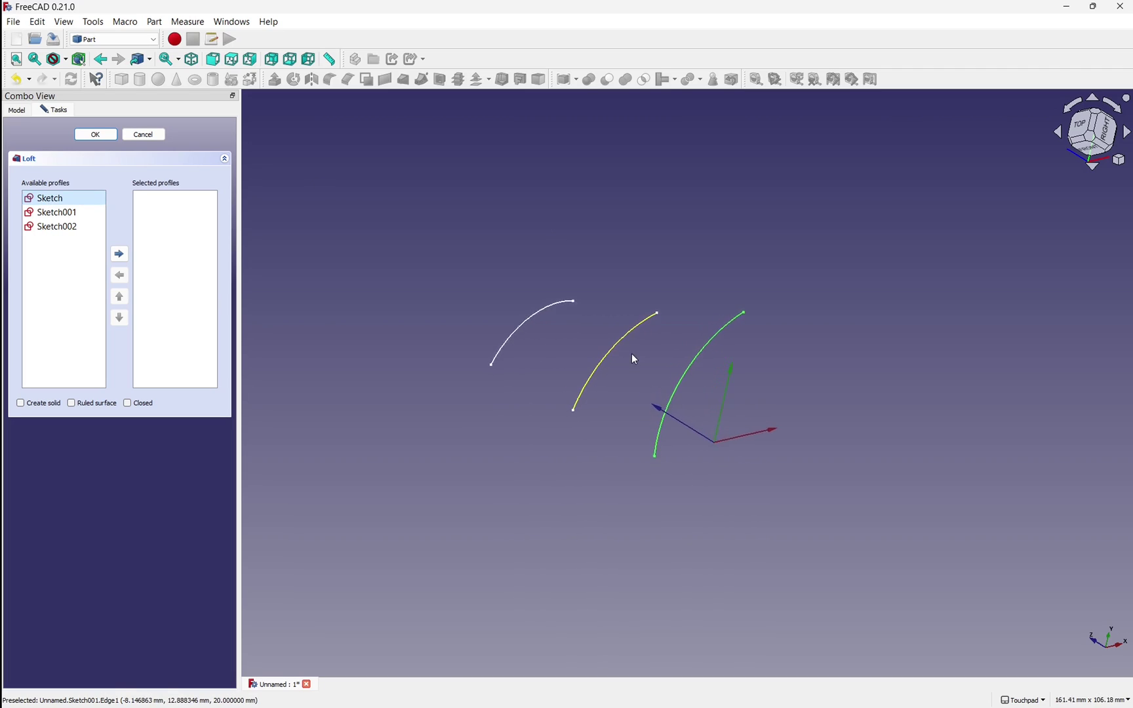
double_click(55, 200)
left_click(55, 199)
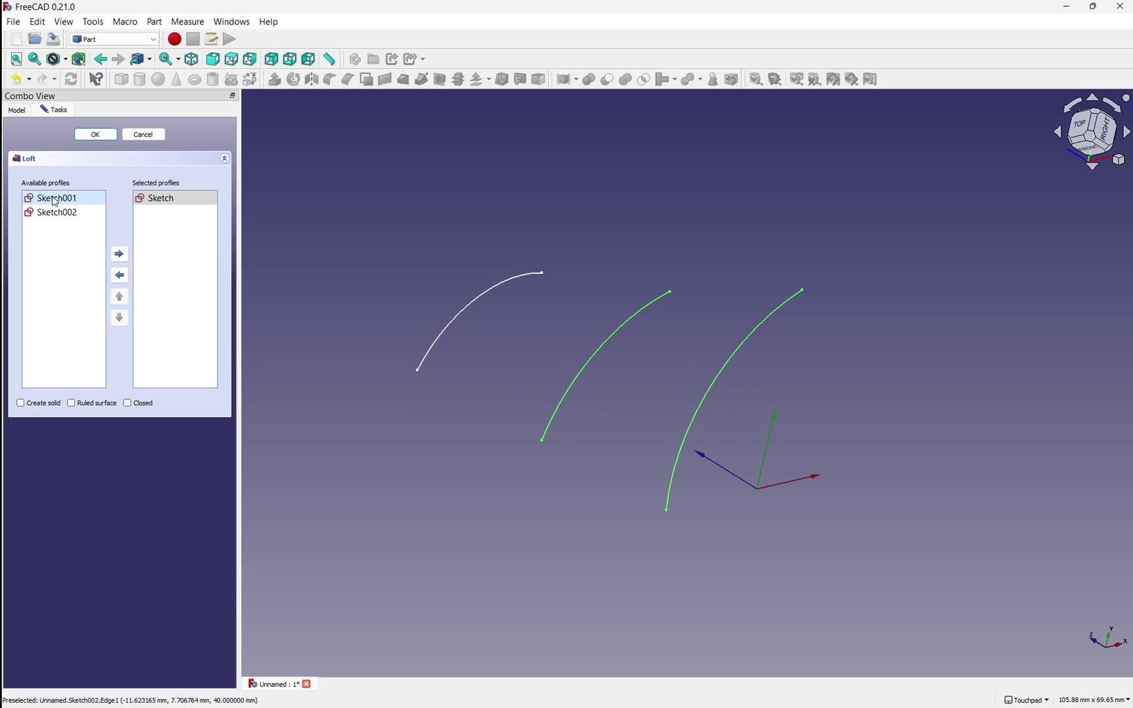
double_click(55, 200)
left_click(55, 200)
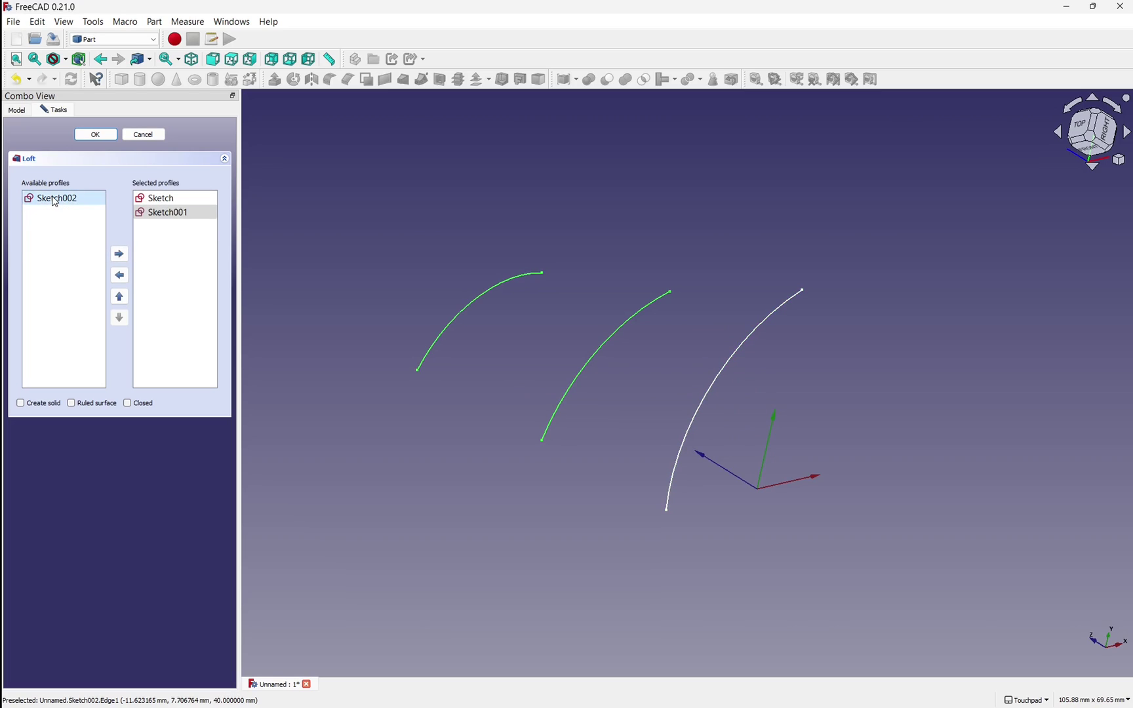
double_click(55, 199)
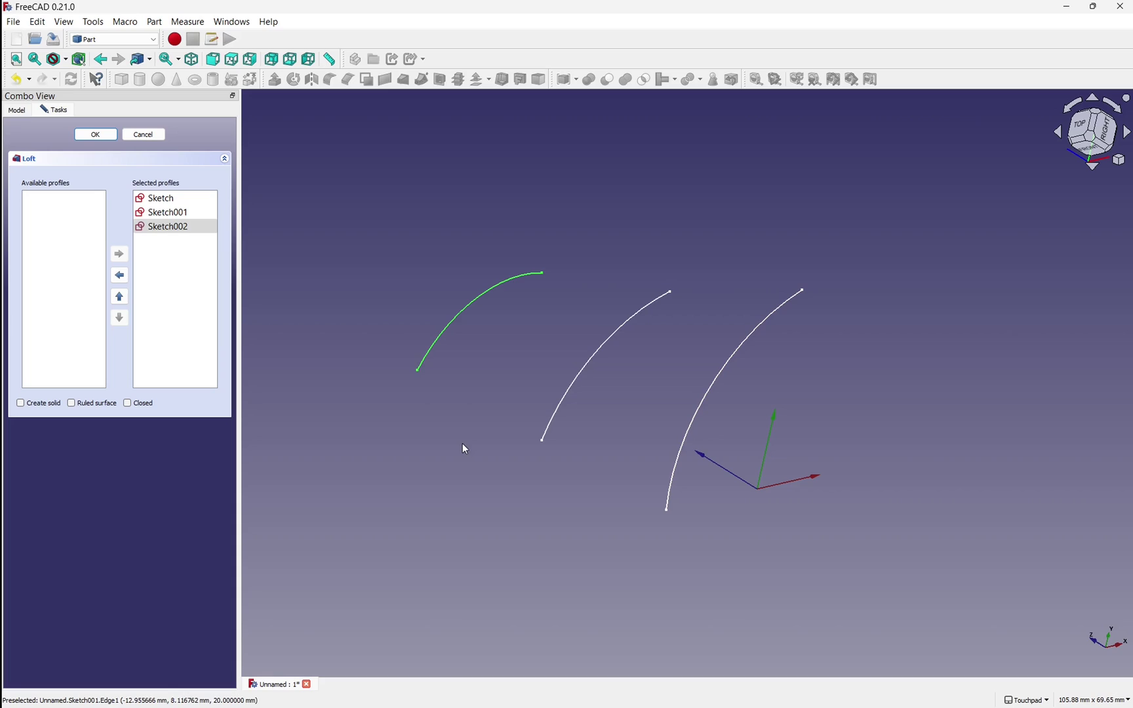
Create the loft through the three arcs and set its Ruled property to true
left_click(95, 134)
middle_click_drag(769, 422, 779, 379, "alt")
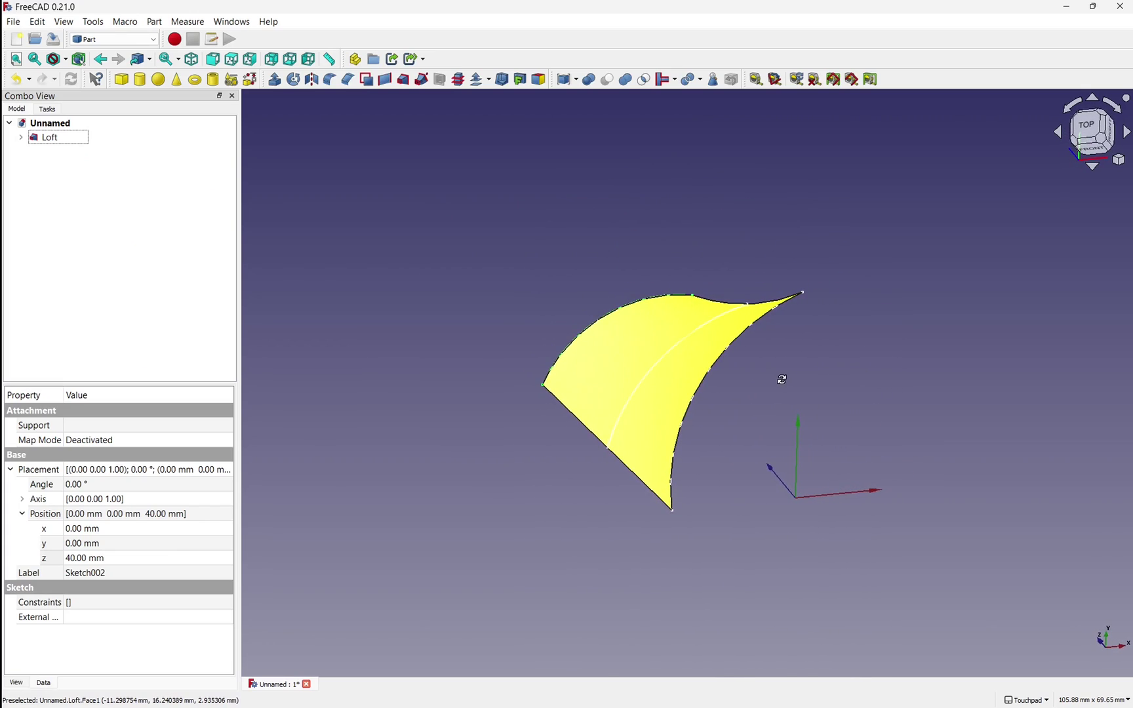
left_click(47, 139)
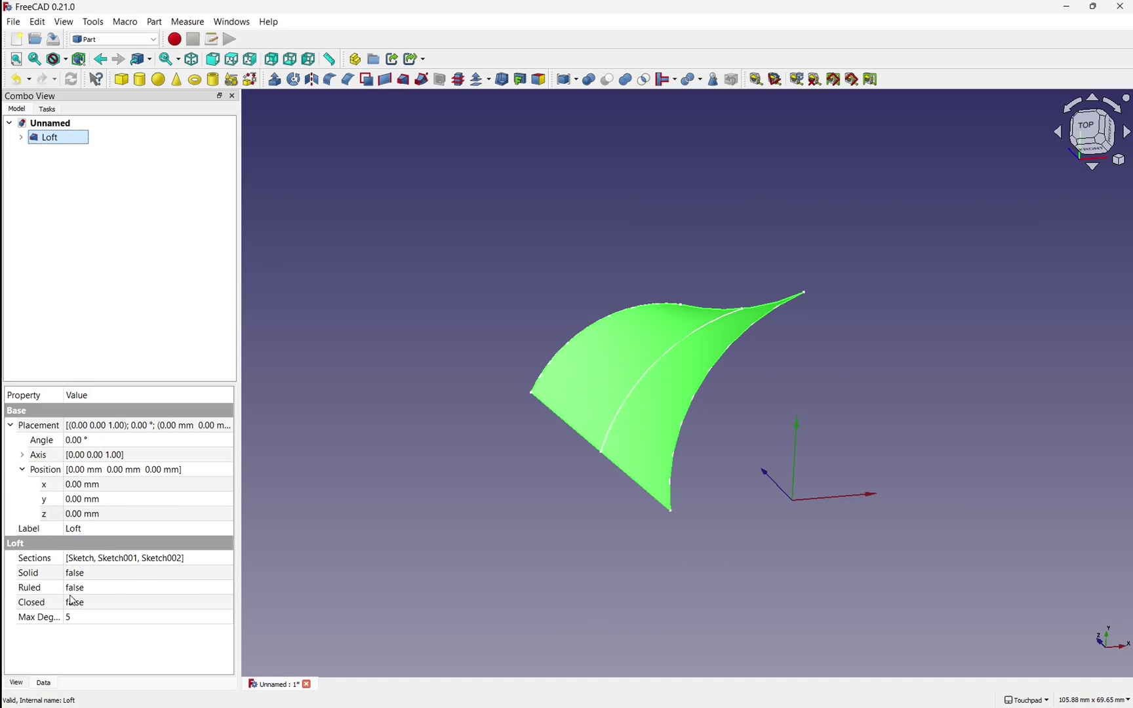
left_click(104, 595)
left_click(104, 596)
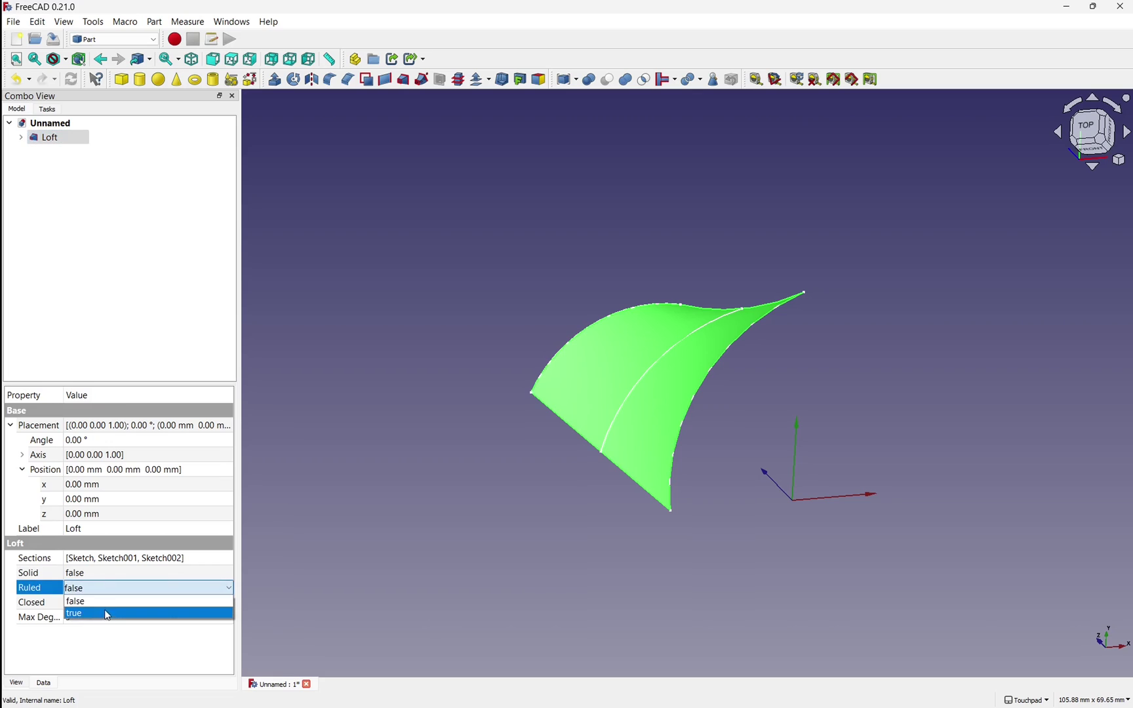
left_click(109, 614)
Orbit around the ruled loft and select its right-hand edges to inspect the surface
left_click_drag(253, 583, 458, 478, "alt")
left_click_drag(617, 359, 599, 292, "alt")
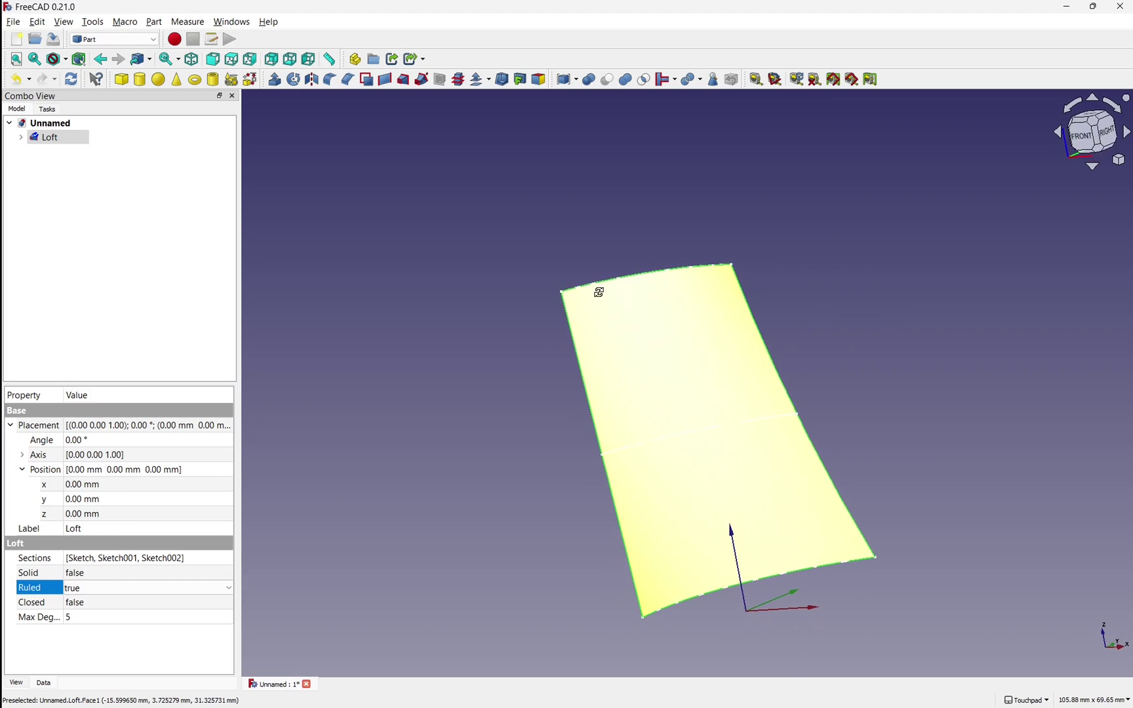
left_click(513, 367)
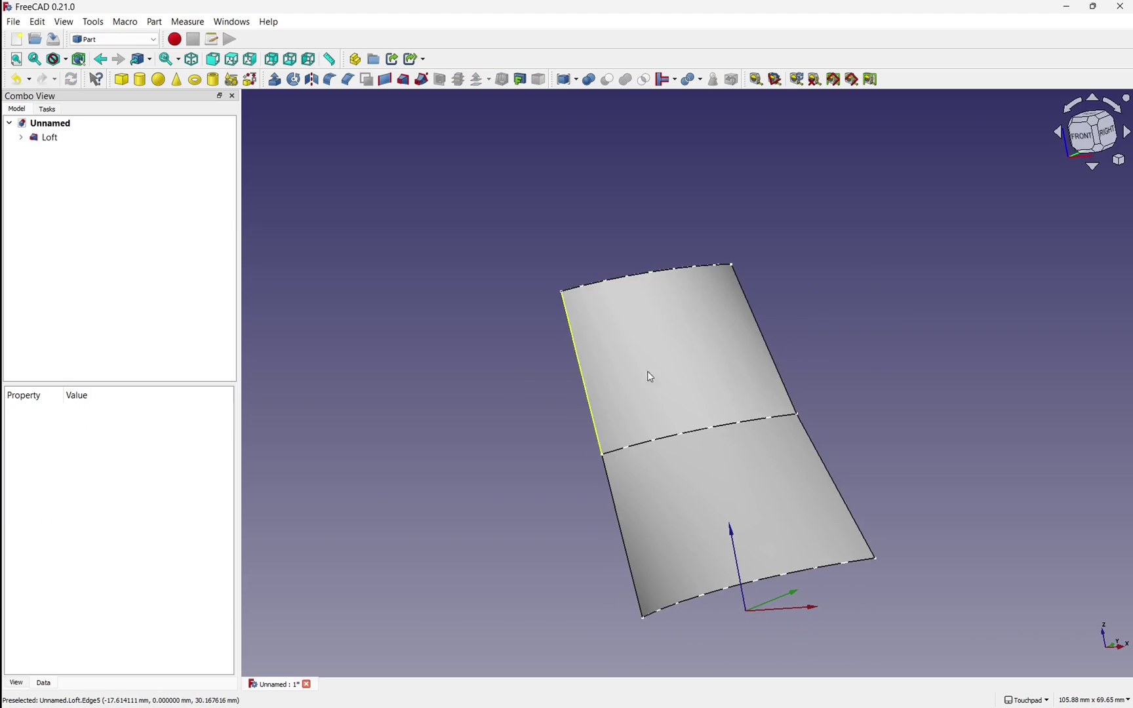
left_click(757, 325)
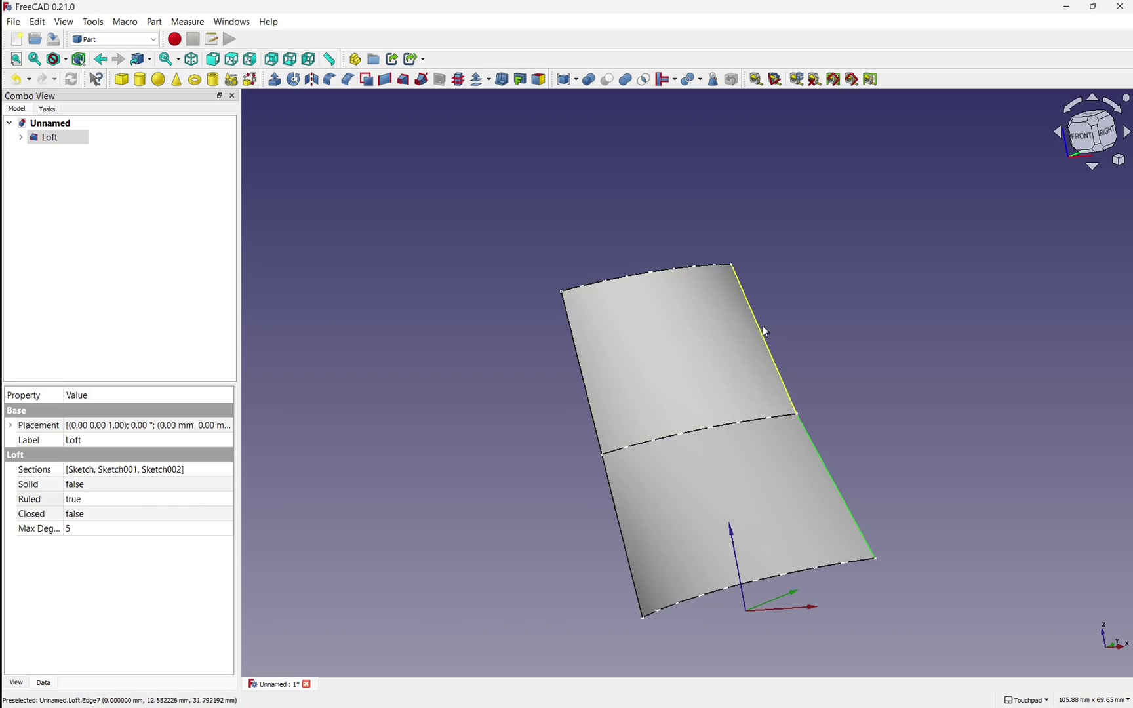
left_click(840, 479)
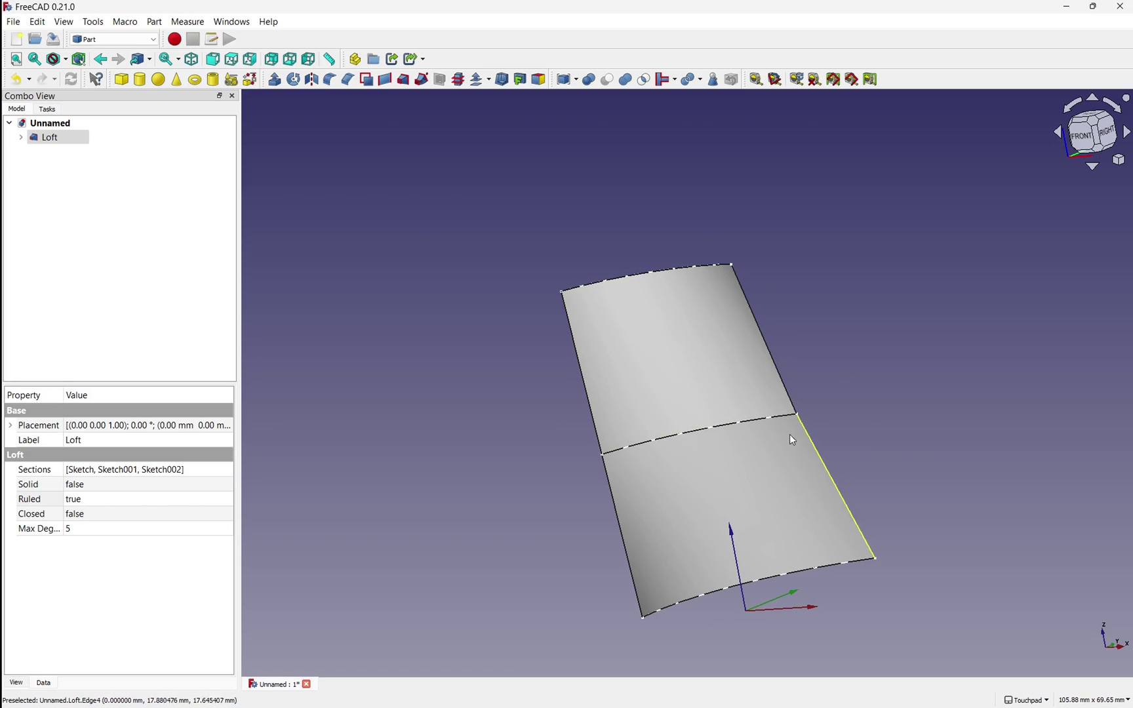
left_click(776, 373)
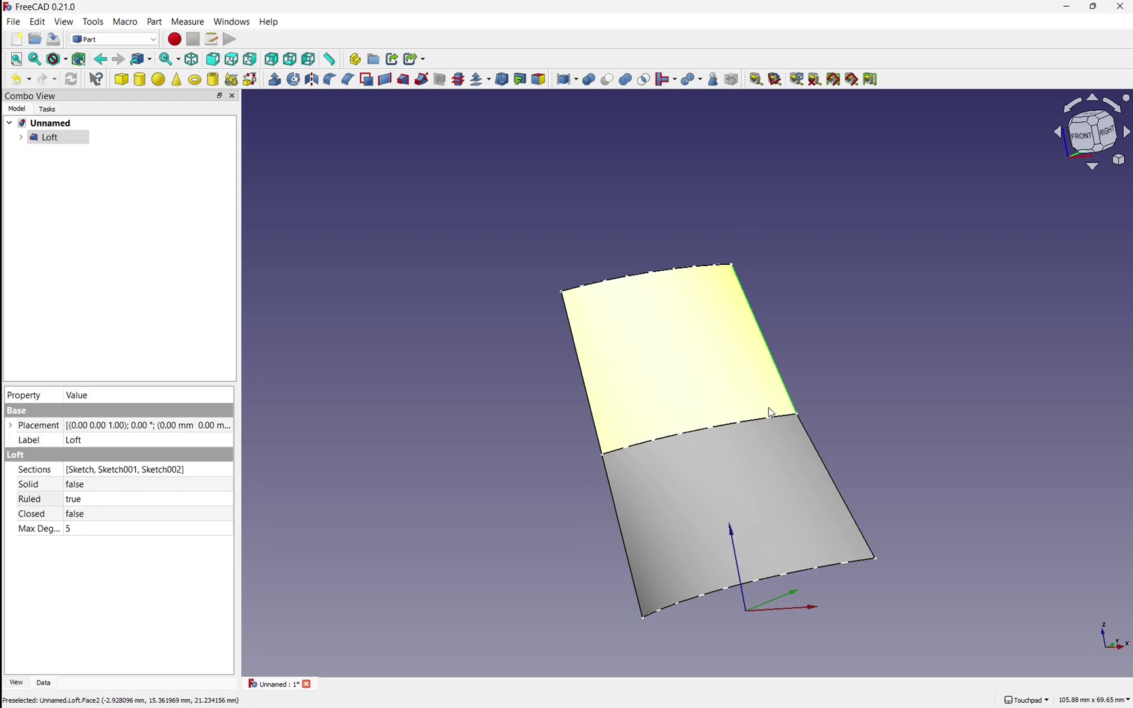
middle_click_drag(845, 354, 734, 217)
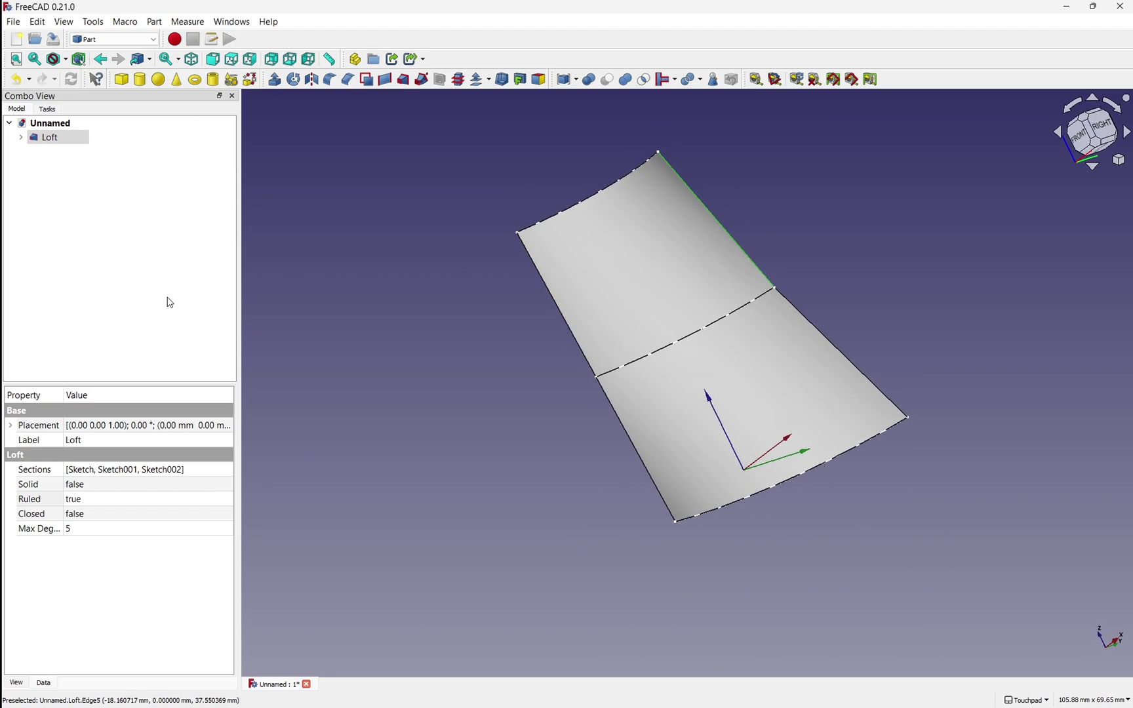
Set the loft's Ruled property to false and orbit to inspect the curved surface
left_click(109, 501)
left_click(109, 502)
left_click(108, 525)
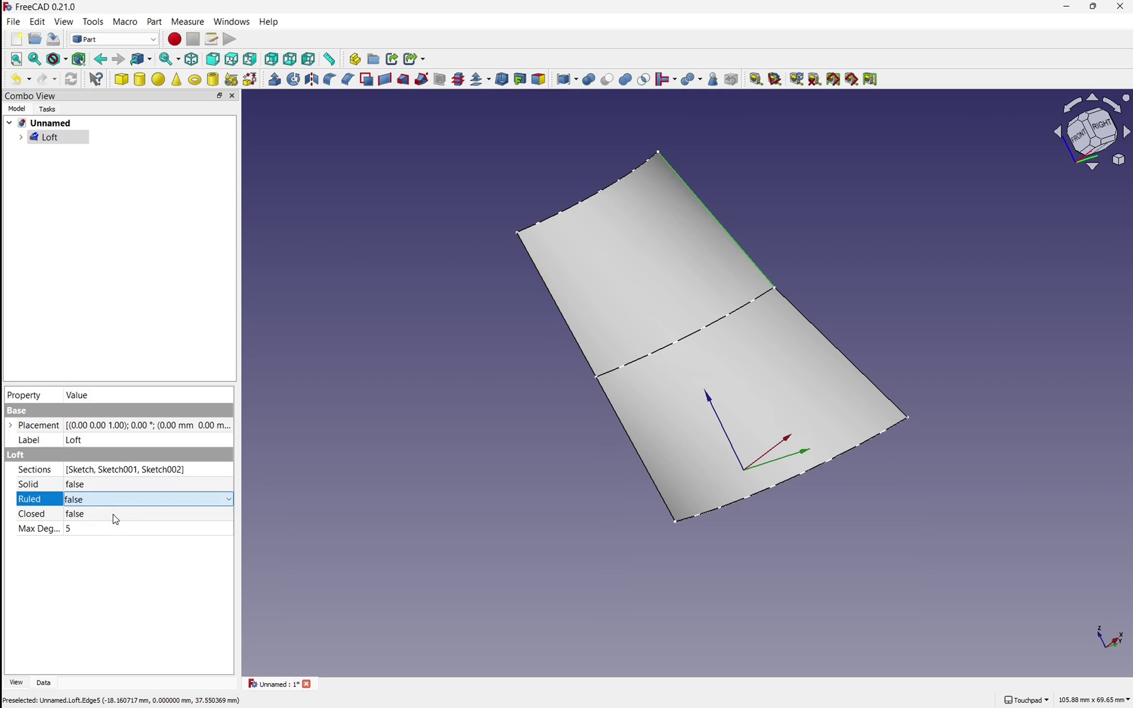
left_click(486, 411)
middle_click_drag(767, 397, 678, 329)
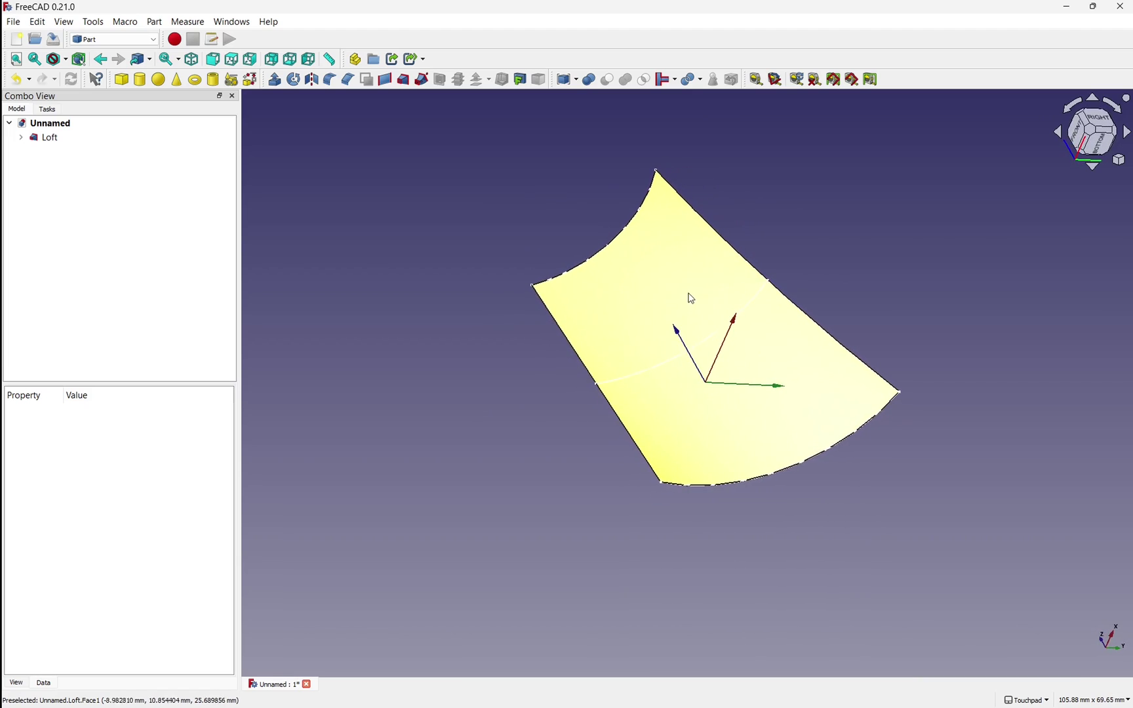
left_click(751, 267)
middle_click_drag(751, 267, 761, 400)
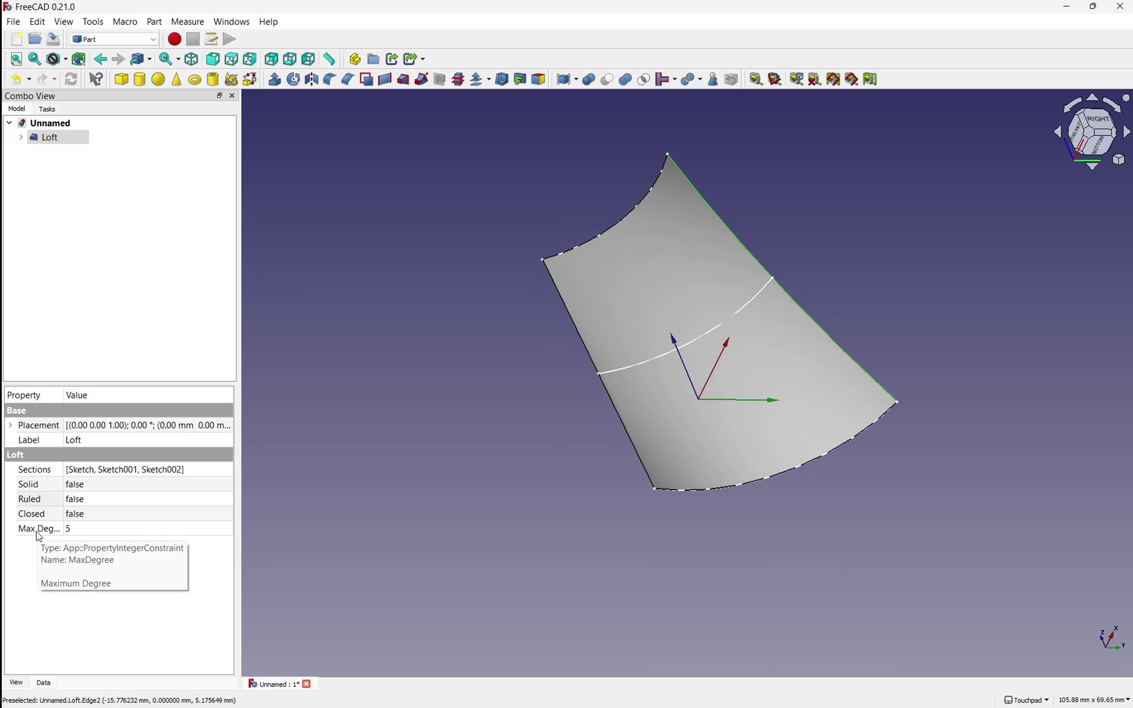
Change the loft's Max Degree from 5 to 2, then check its left and top-right edges
left_click_drag(64, 393, 103, 394)
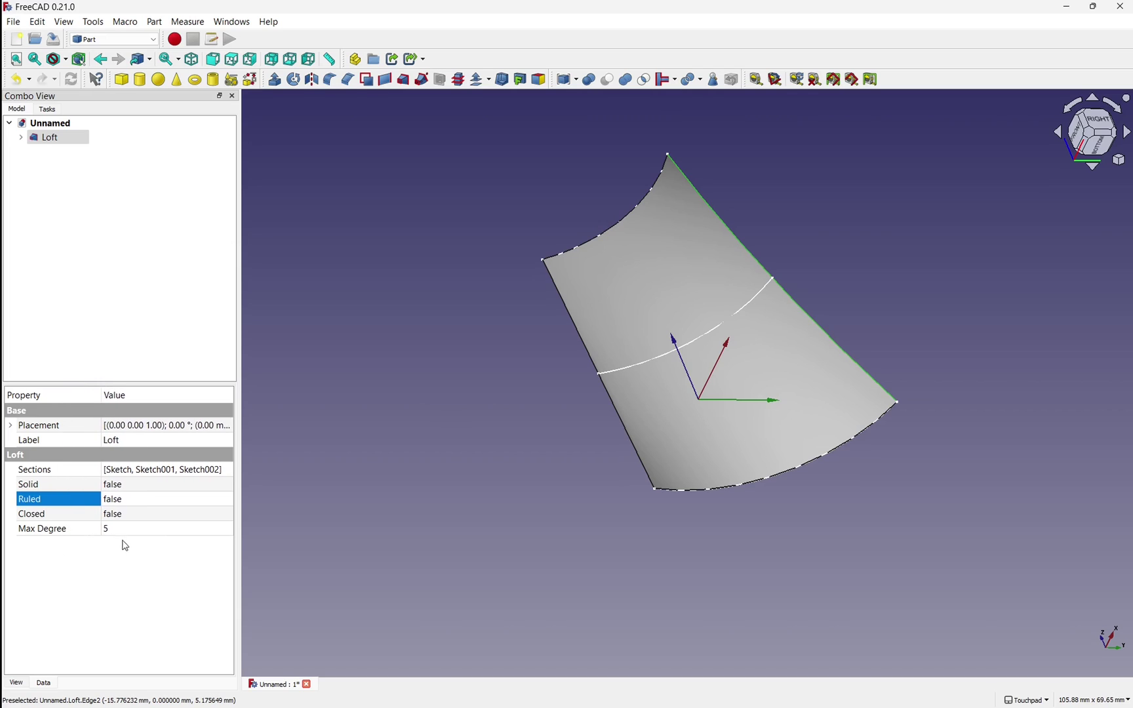
left_click(161, 530)
type("2")
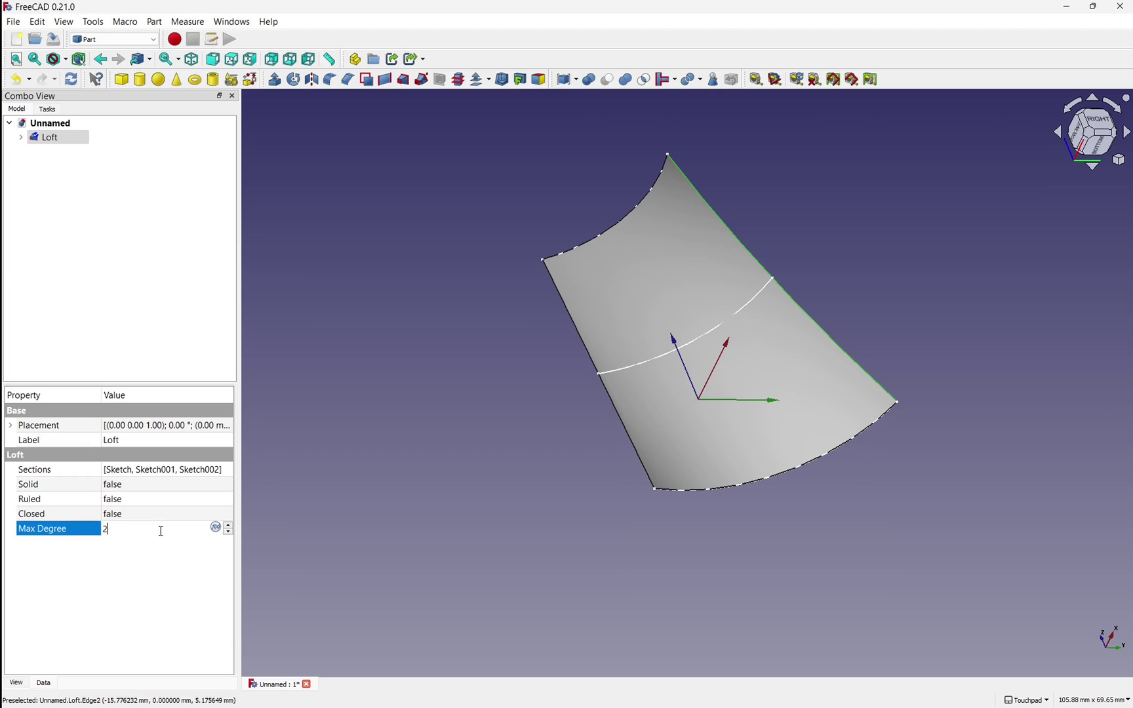
key("Return")
left_click(164, 569)
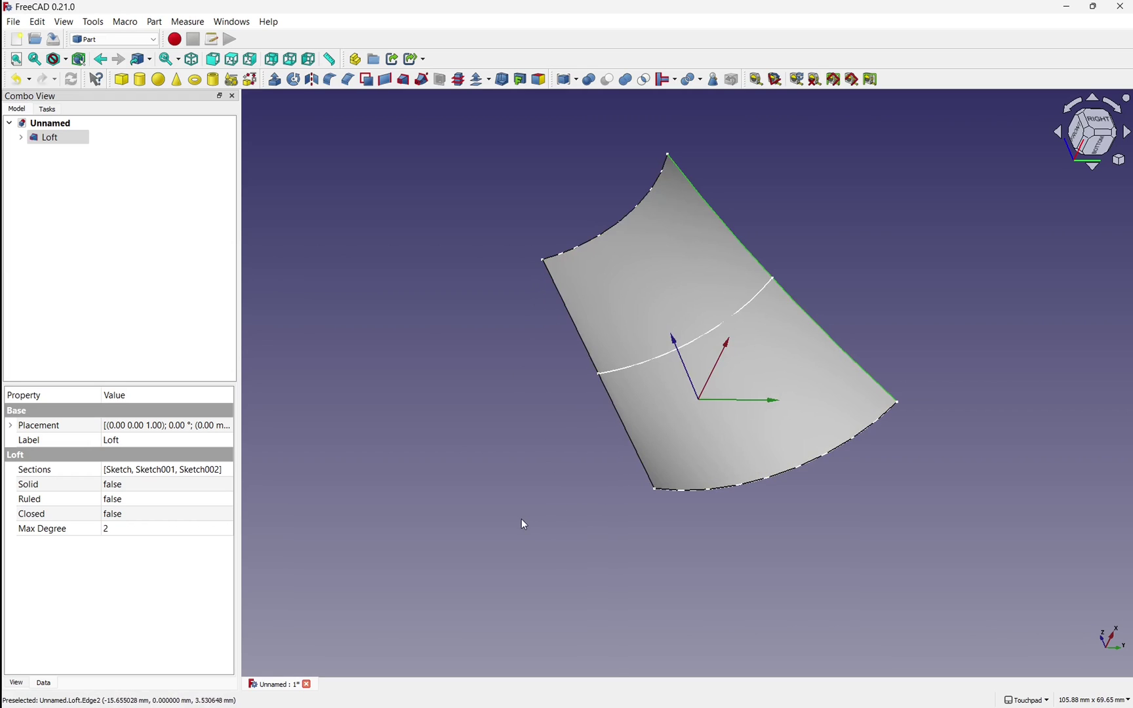
left_click(575, 328)
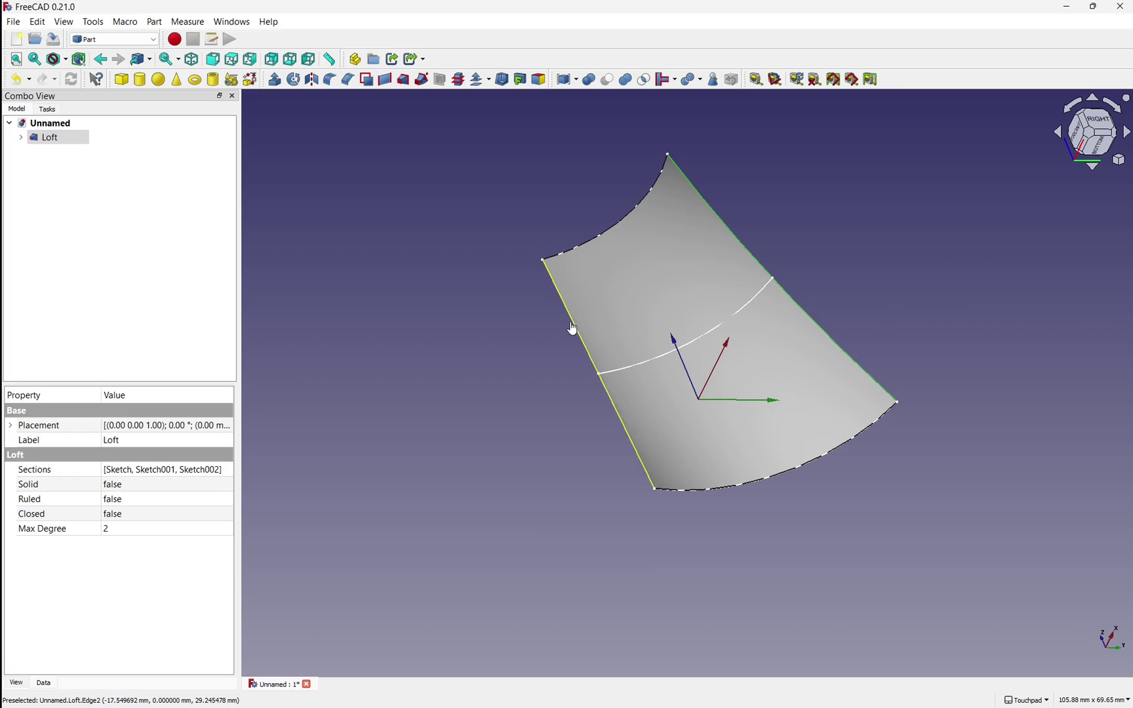
left_click(728, 222)
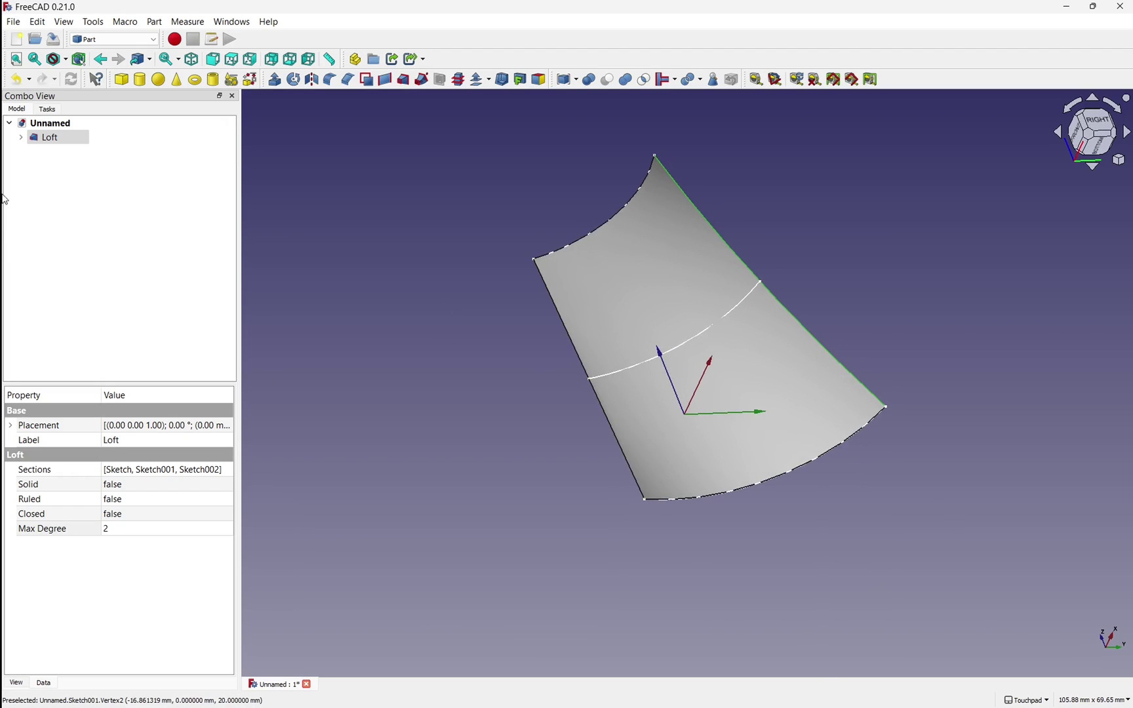
Enlarge Sketch001's arc inside the loft, close it to update the surface, then reopen Sketch001
left_click(21, 137)
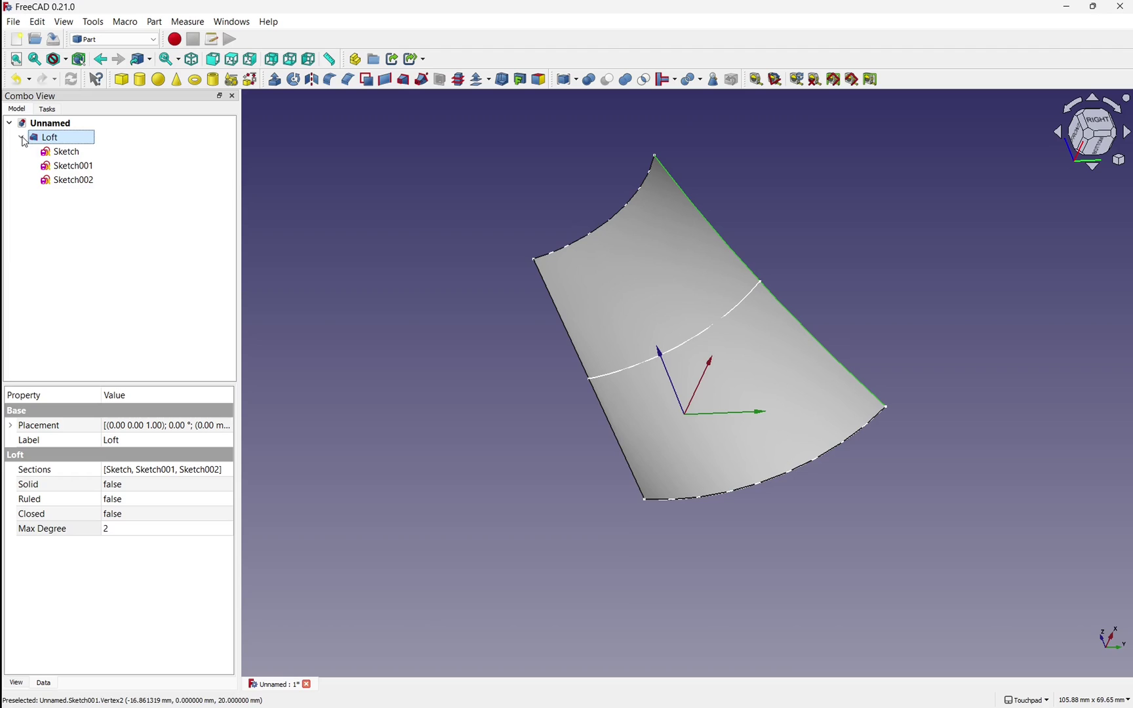
double_click(83, 172)
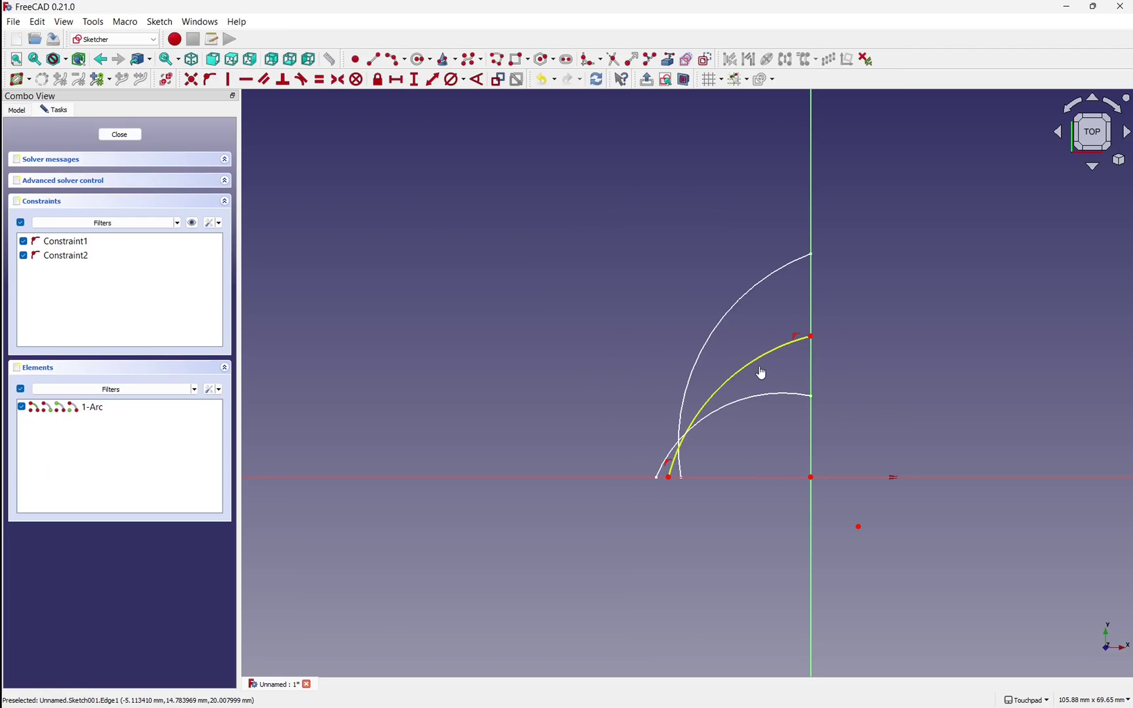
left_click_drag(760, 372, 687, 301)
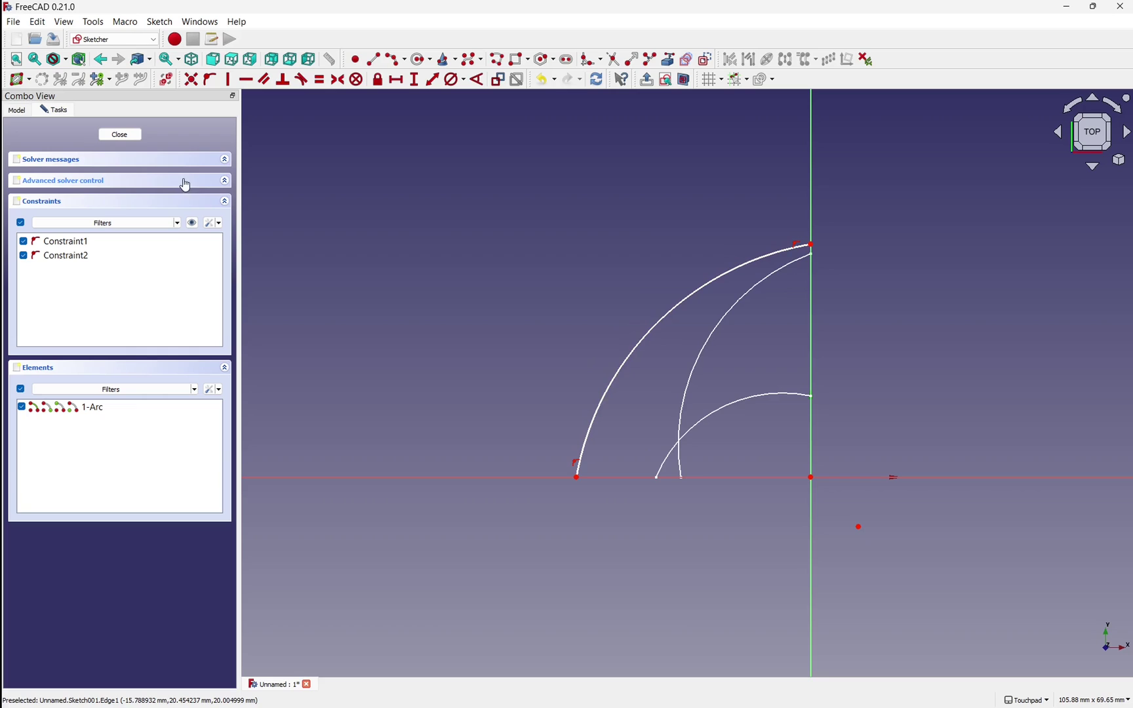
left_click(123, 134)
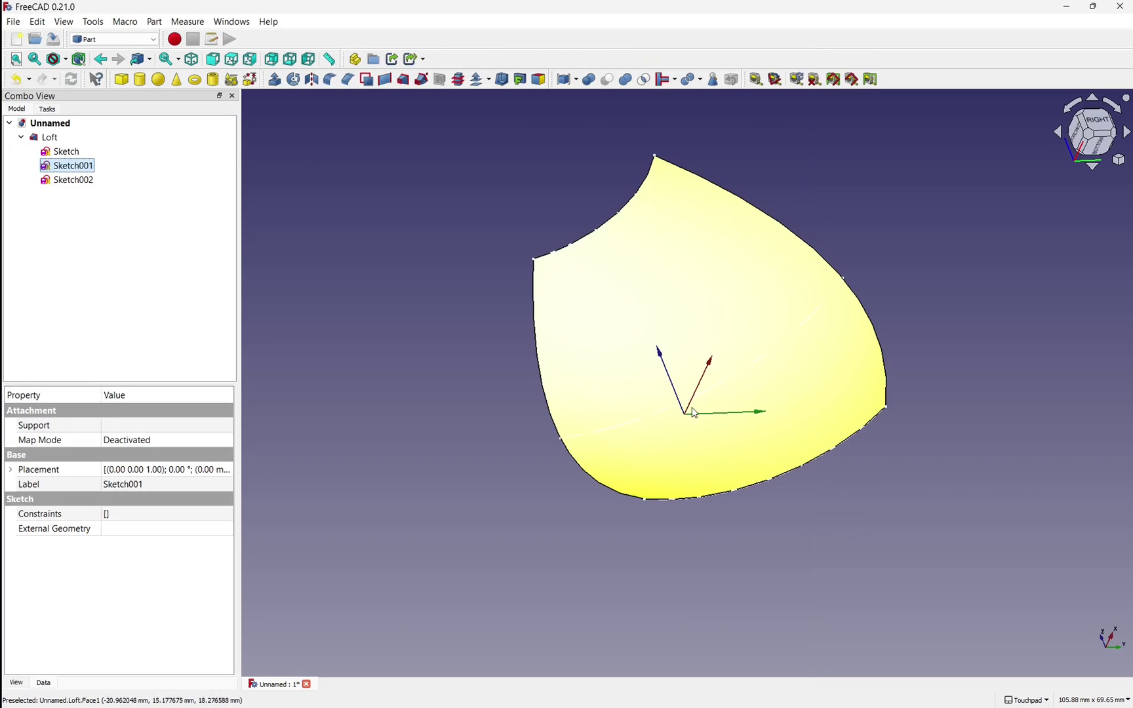
mouse_move(695, 413)
middle_mouse_down()
mouse_move(653, 293)
mouse_move(635, 377)
mouse_move(755, 463)
mouse_move(508, 352)
mouse_move(581, 352)
middle_mouse_up()
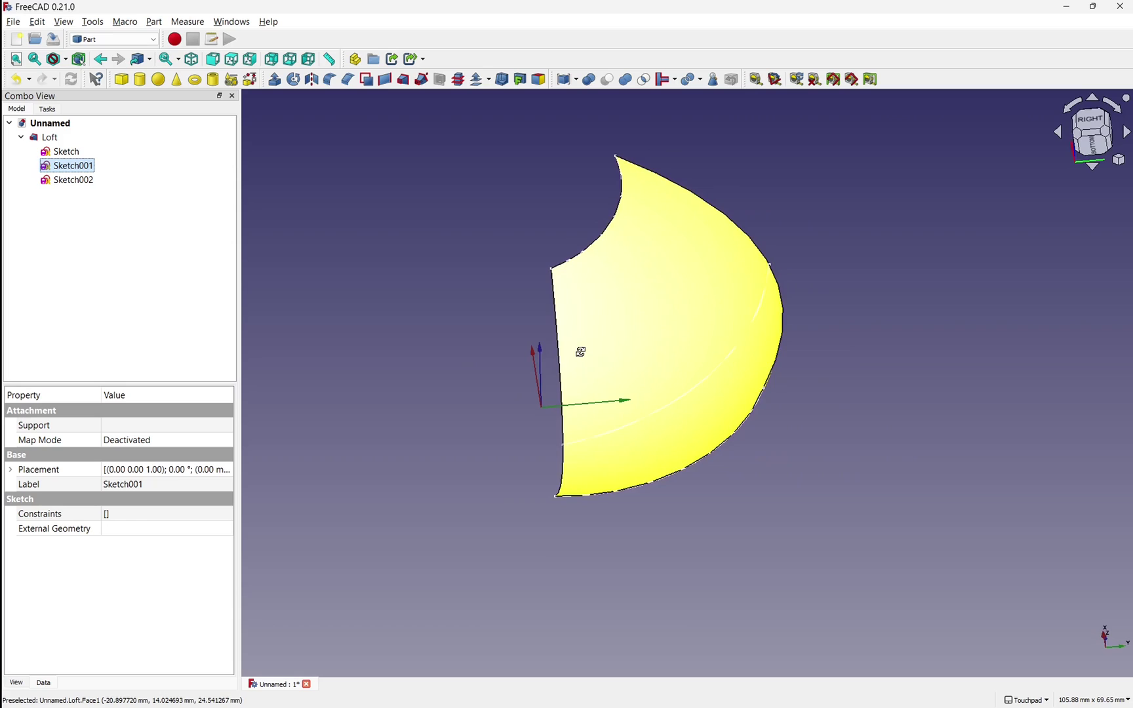
double_click(66, 166)
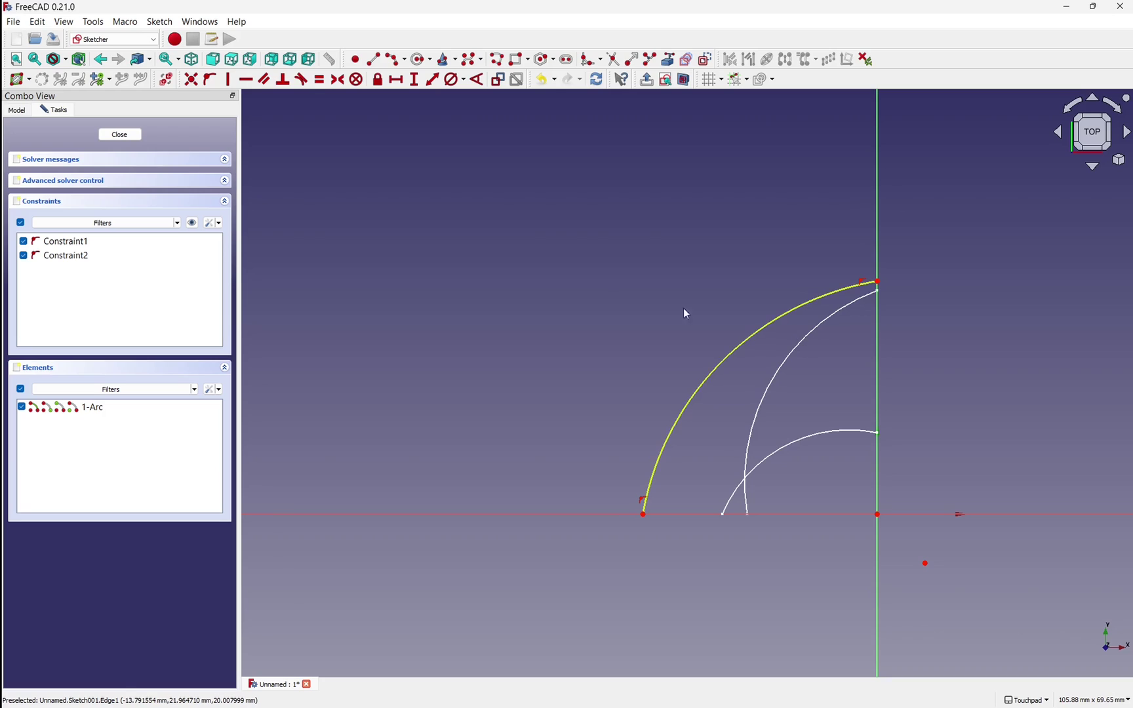
Close Sketch001 and switch to the Part Design workbench
left_click(120, 135)
left_click(111, 39)
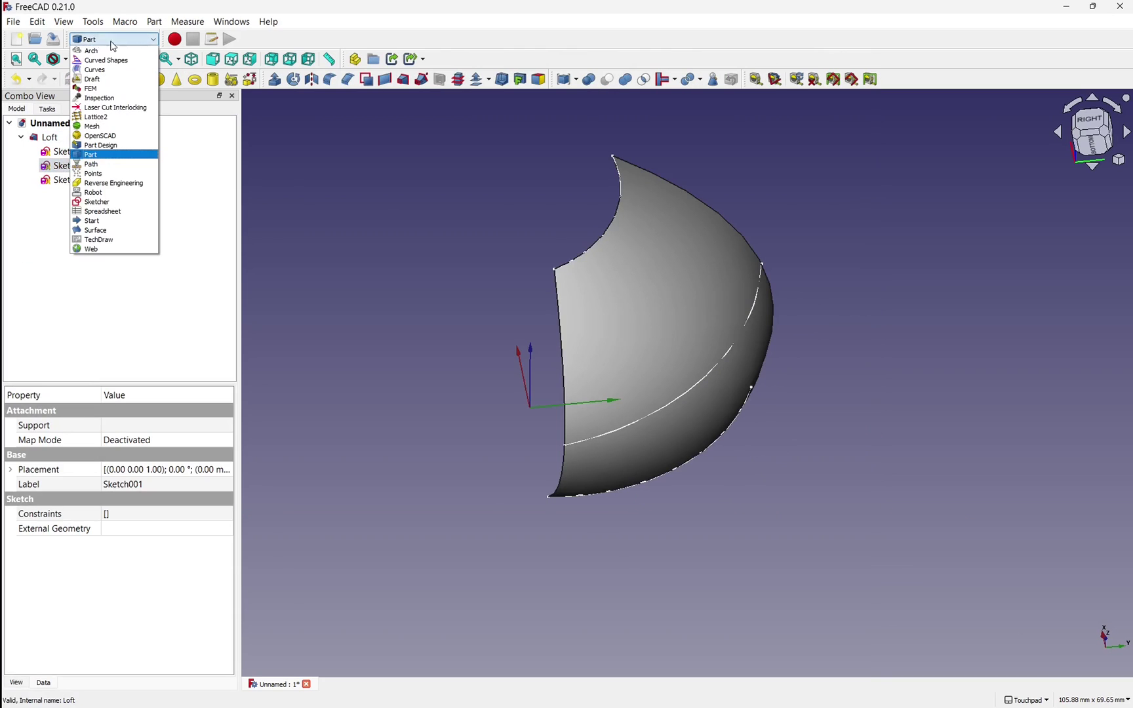
left_click(127, 146)
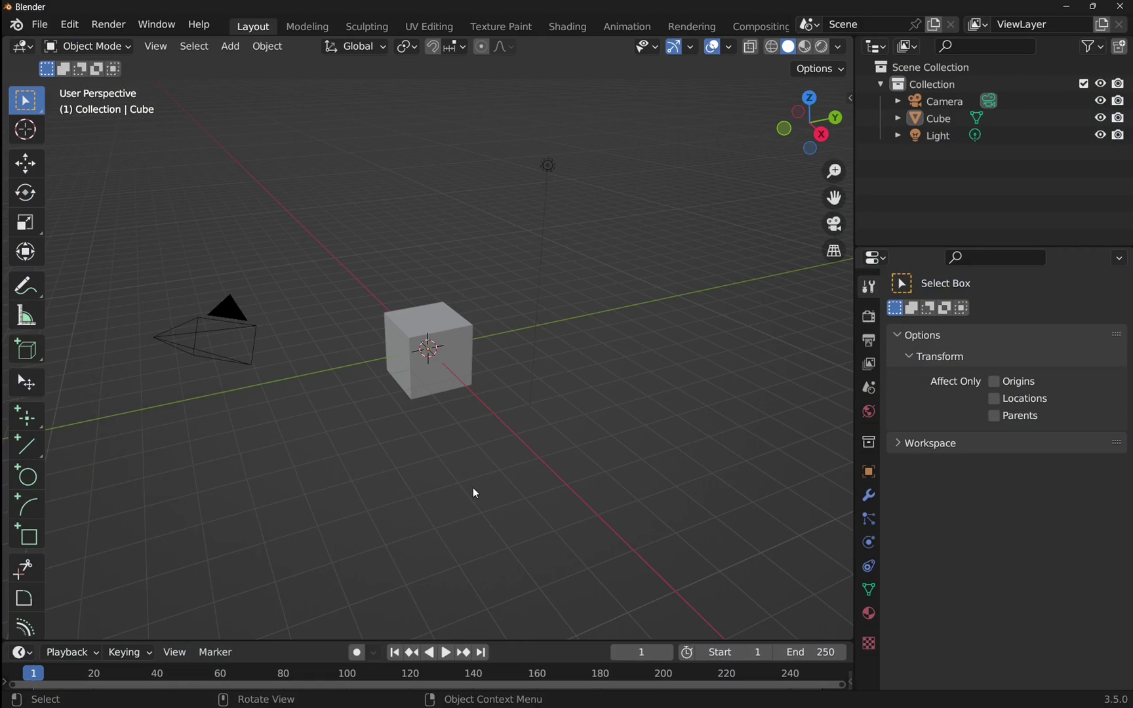
Delete Blender's default cube and switch to top view
left_click(410, 373)
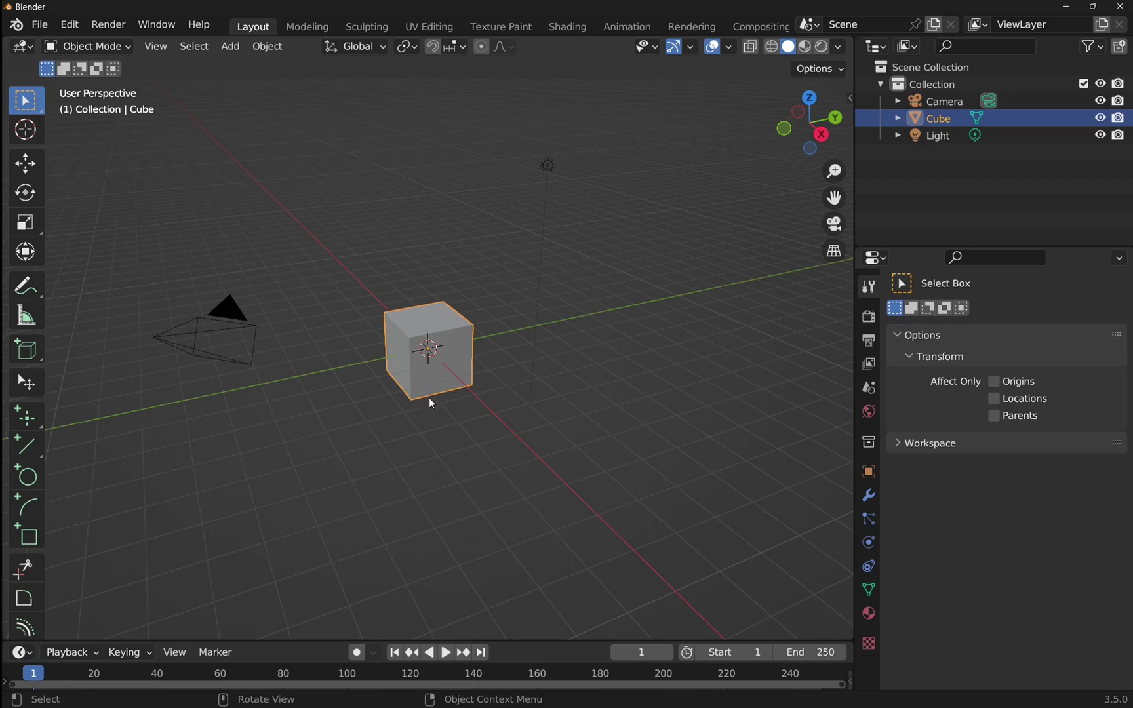
right_click(417, 371)
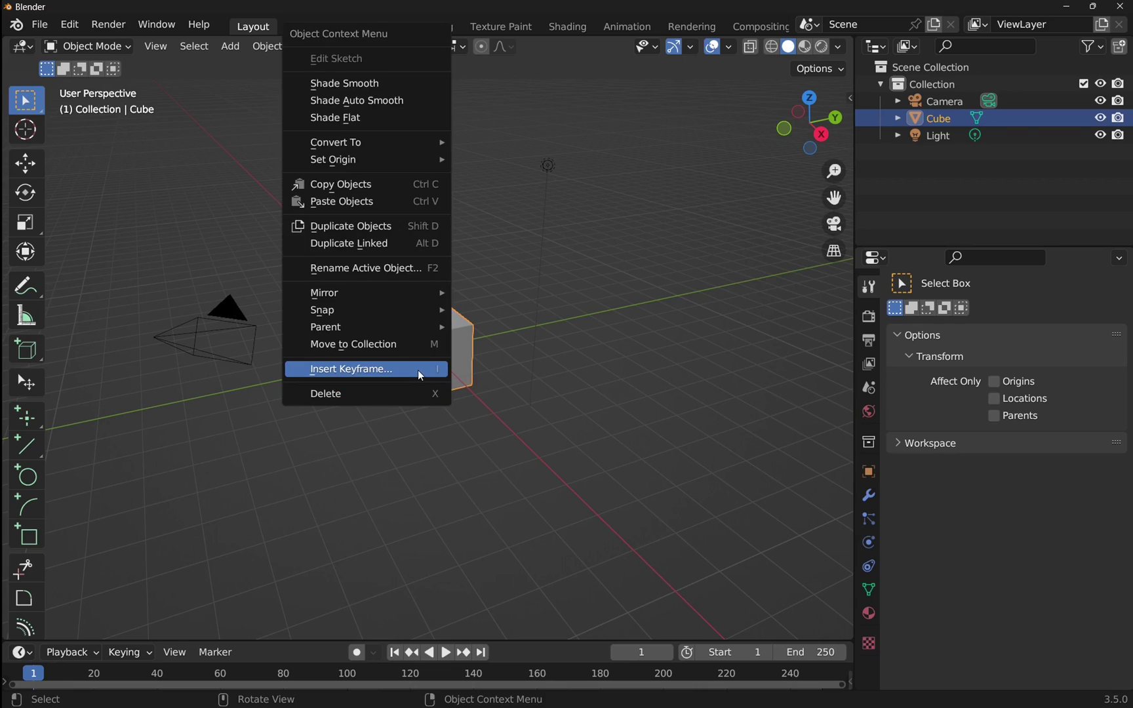
left_click(392, 397)
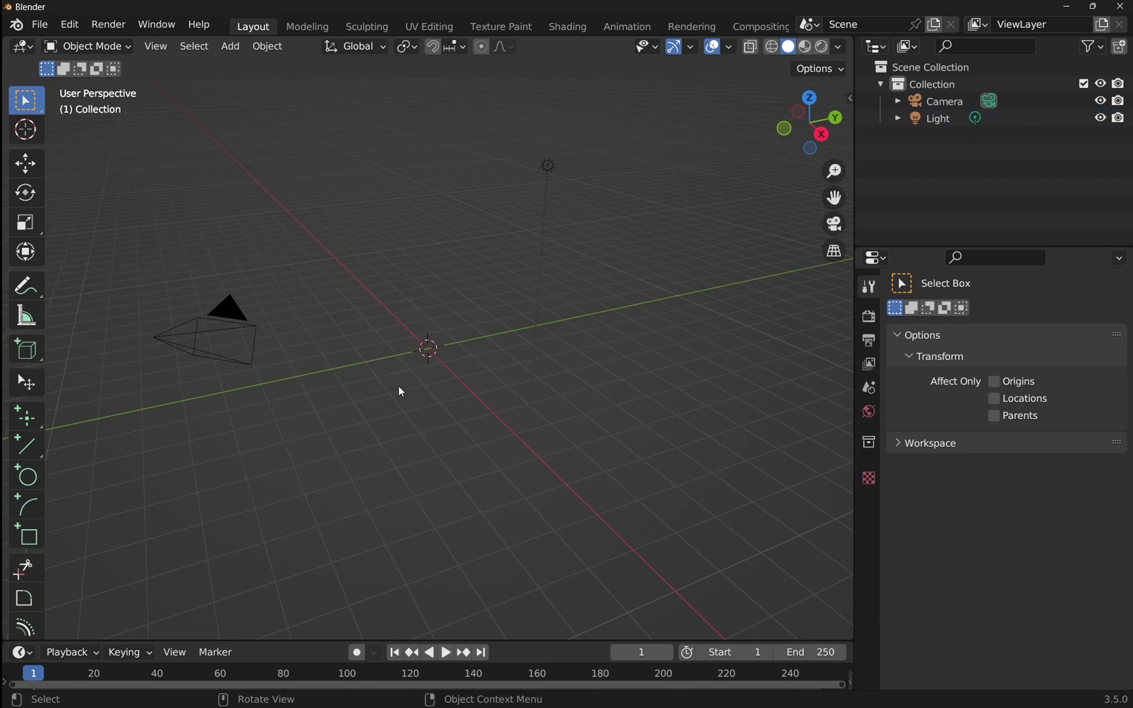
left_click(810, 99)
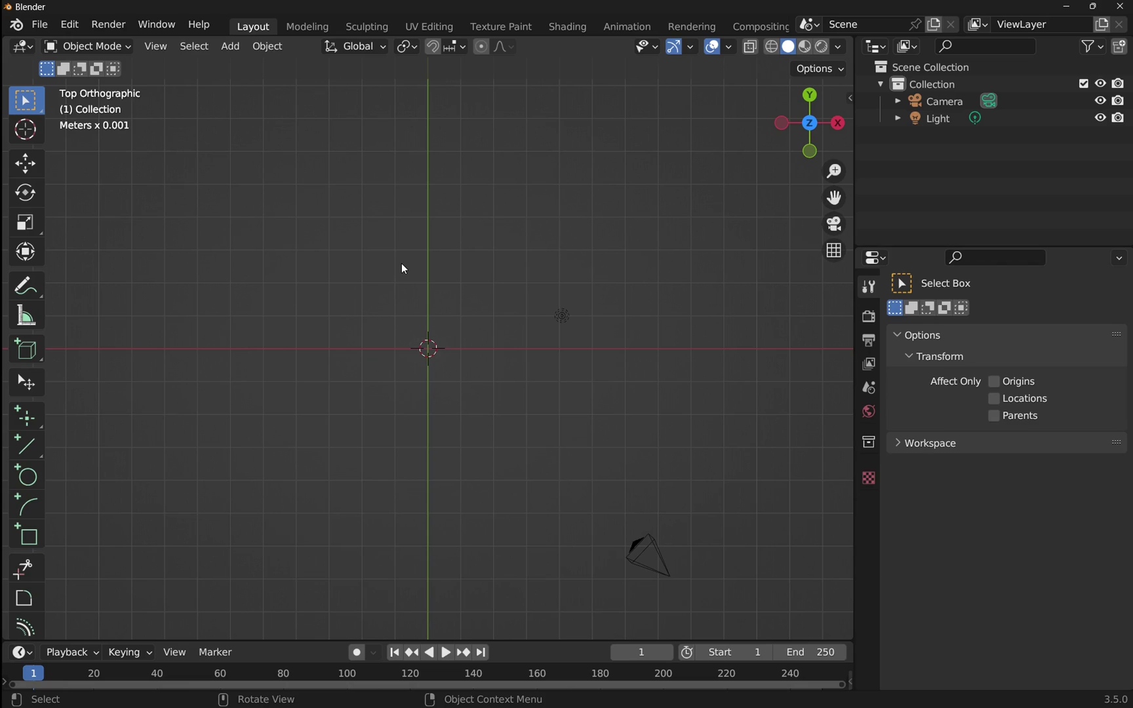
left_click(231, 47)
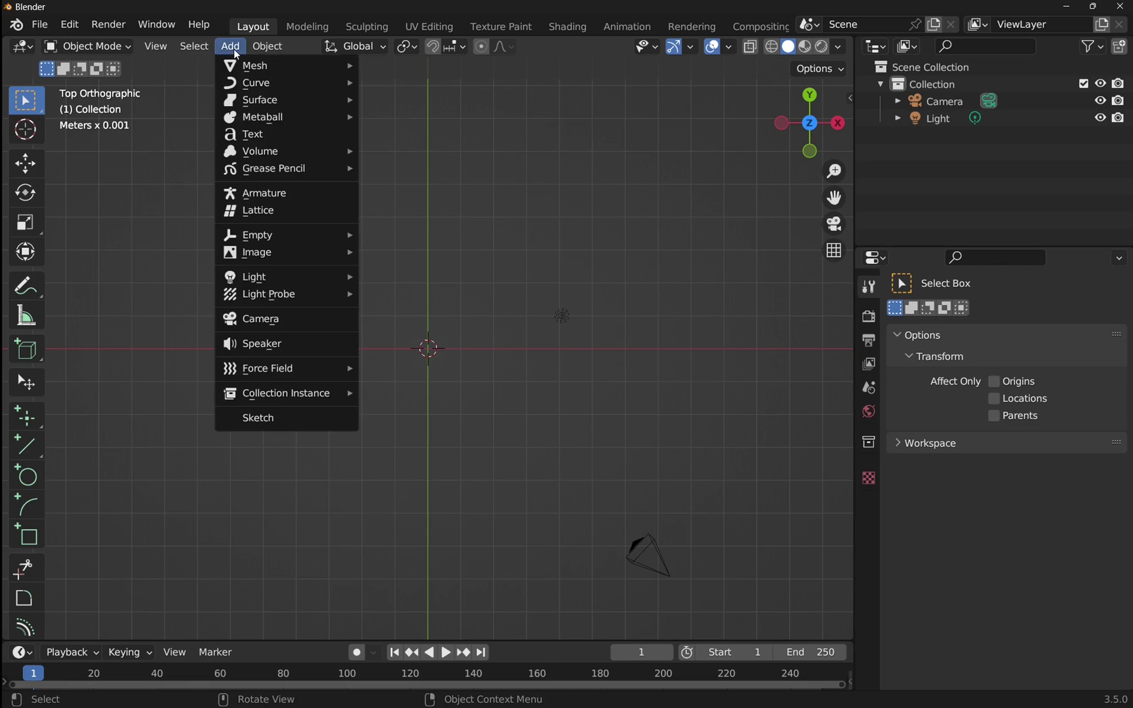
Add a Bezier curve and delete all its default control points in Edit Mode
mouse_move(243, 84)
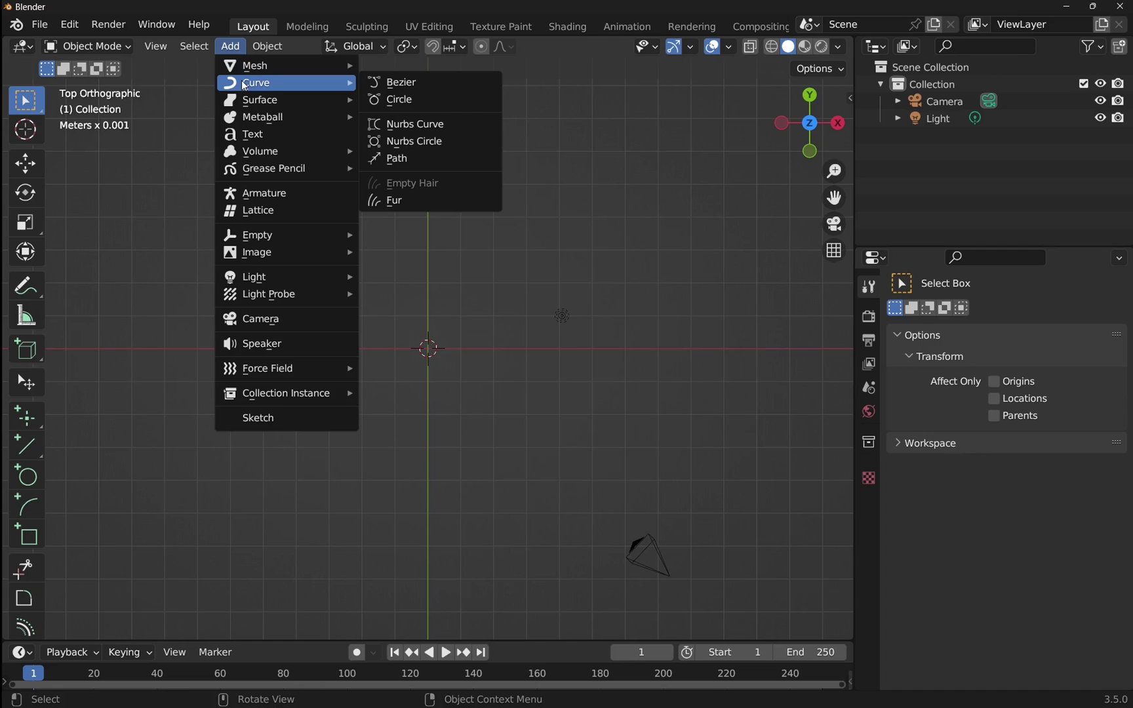
left_click(374, 85)
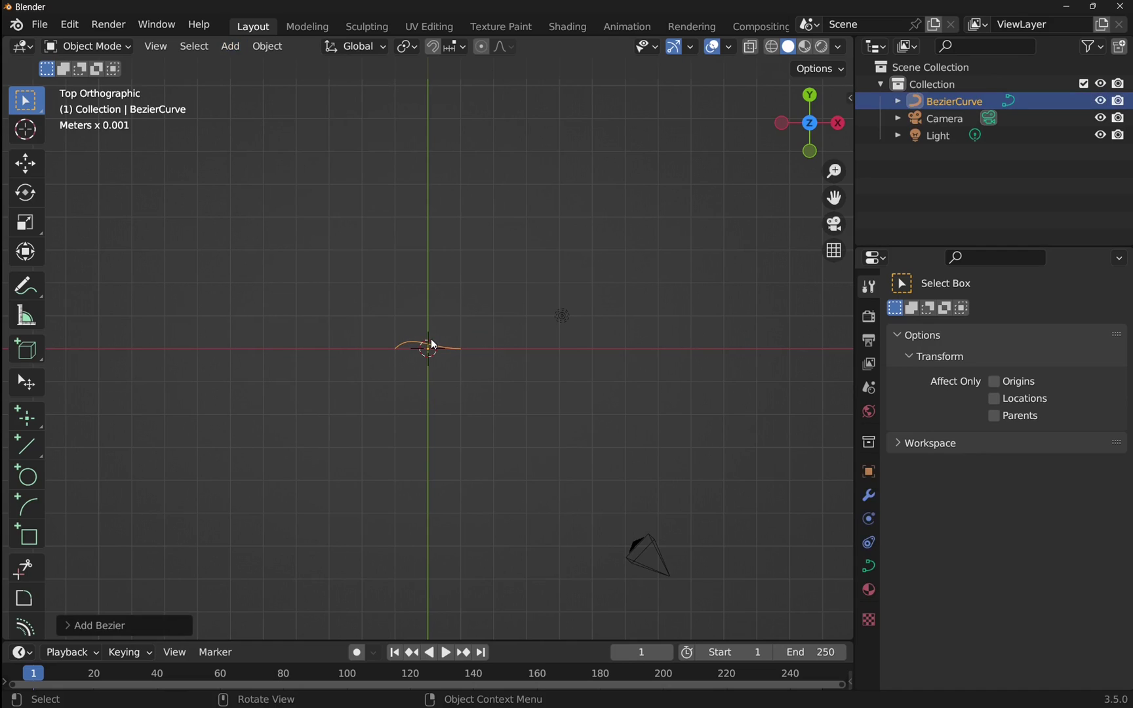
left_click(91, 51)
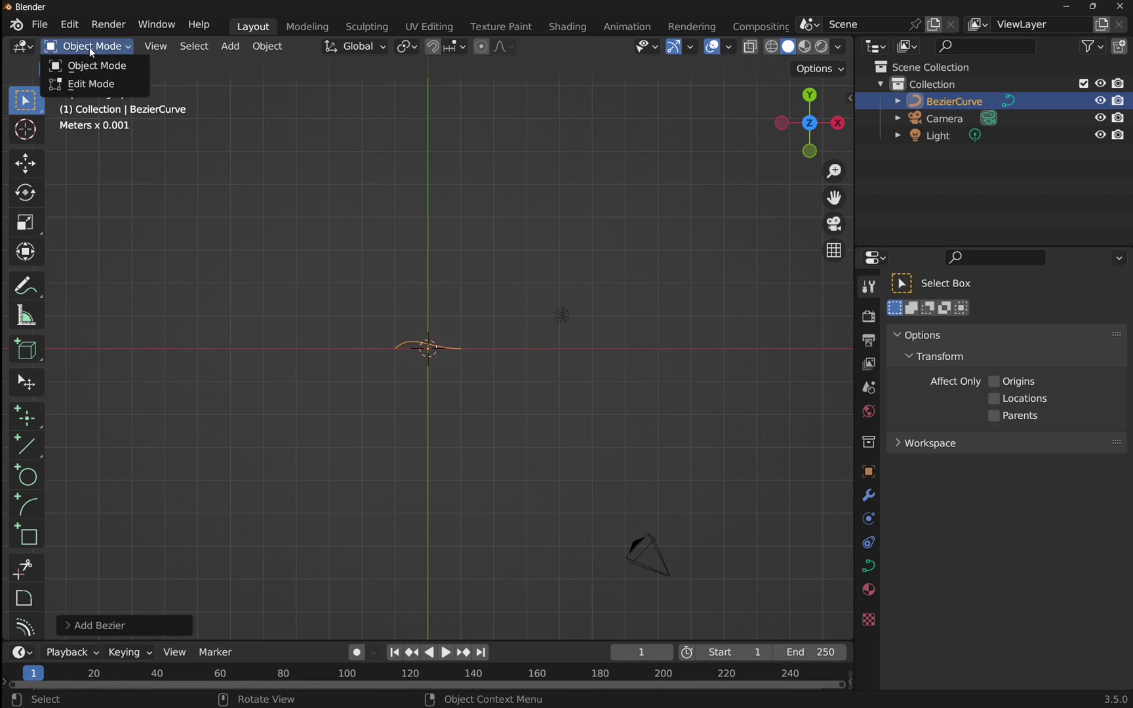
left_click(92, 83)
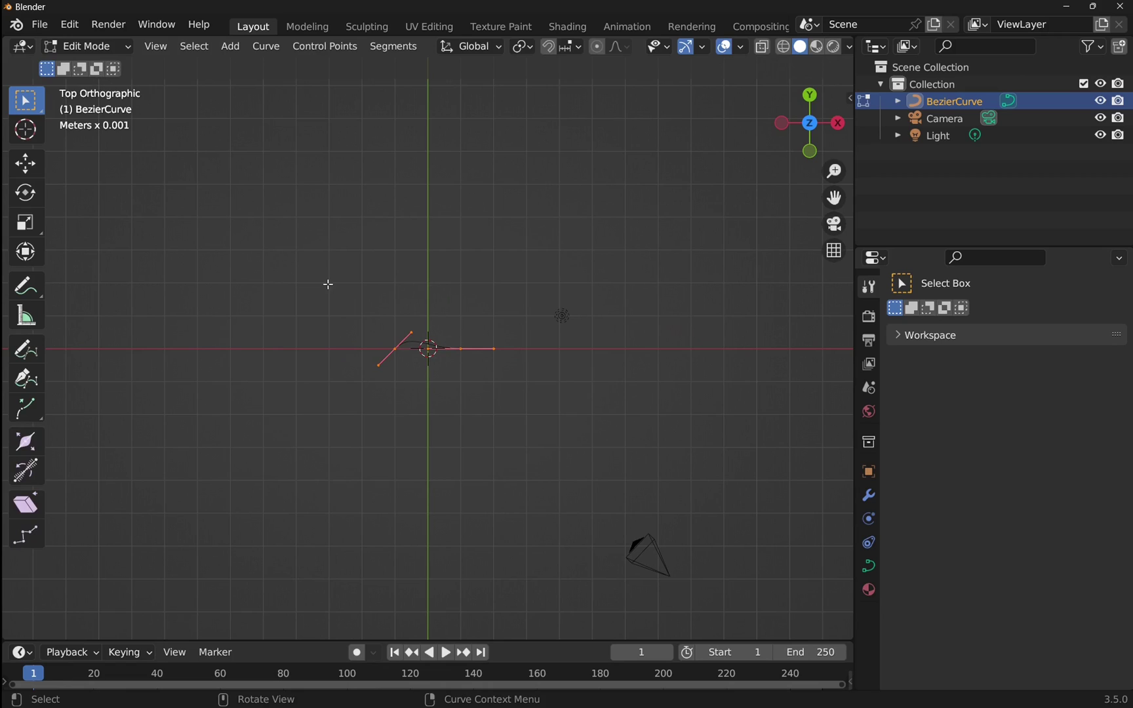
left_click_drag(328, 284, 559, 418)
key("x")
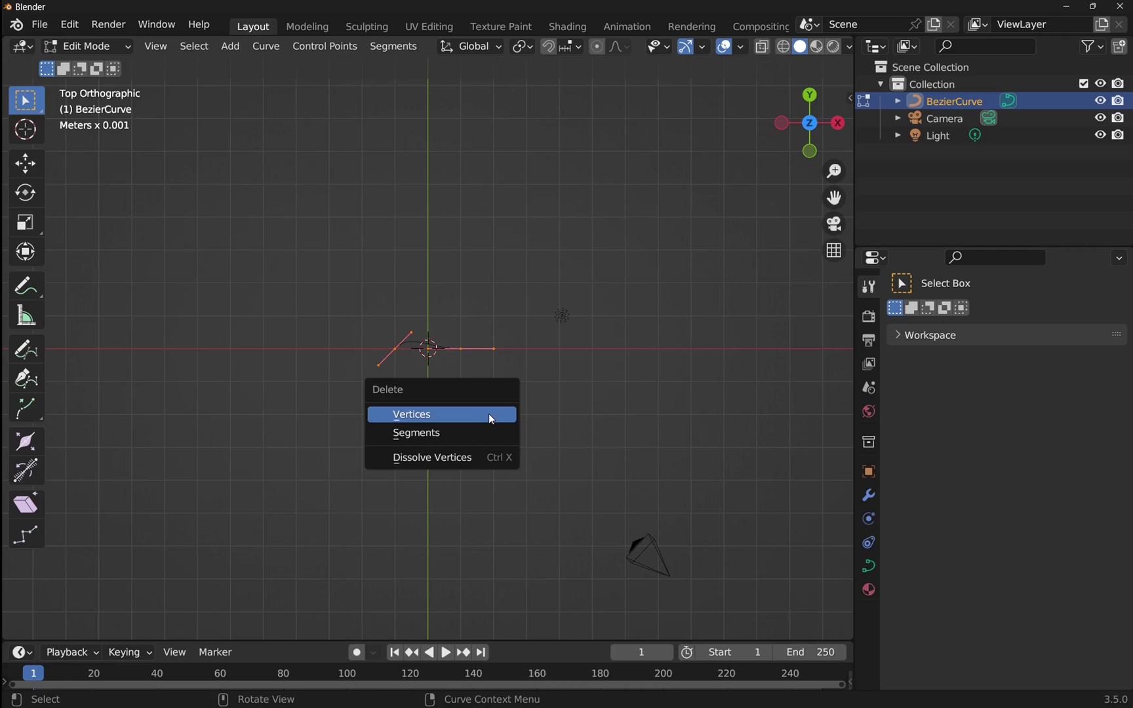
left_click(422, 413)
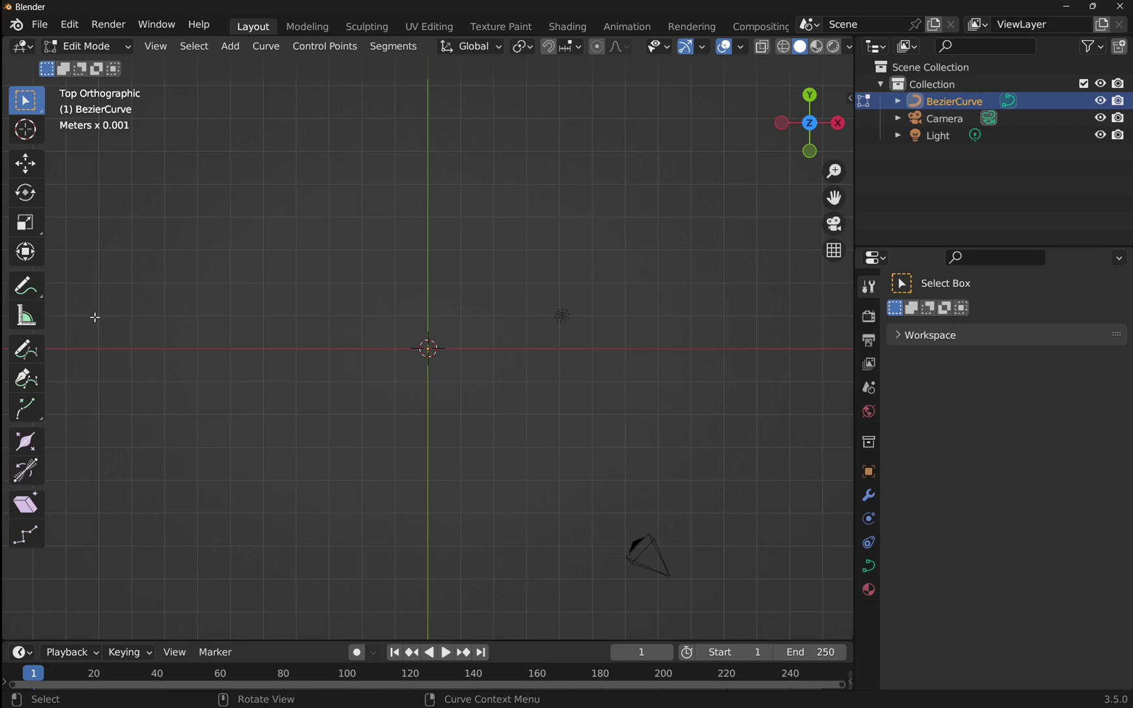
Draw a freehand Bezier curve that rises from the vertical axis and bends toward the top
left_click(26, 352)
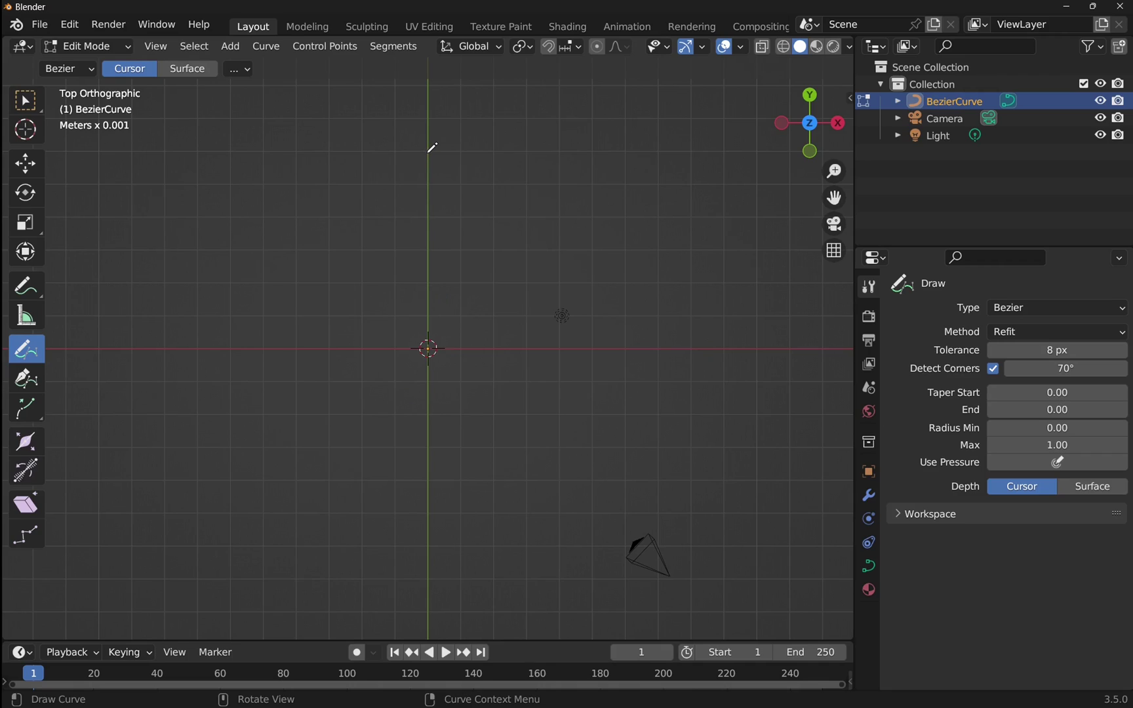
mouse_move(428, 154)
left_mouse_down()
mouse_move(377, 167)
mouse_move(344, 206)
mouse_move(312, 352)
left_mouse_up()
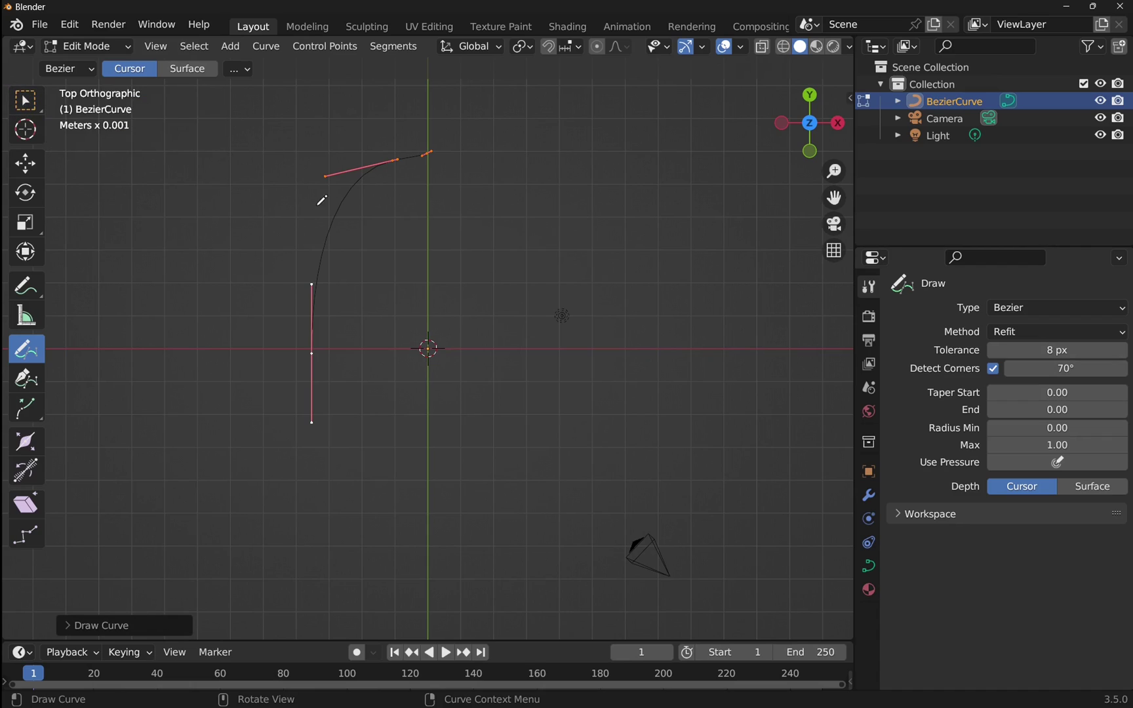
Zoom and pan to the curve's top and turn off the viewport grid overlay
left_click(26, 100)
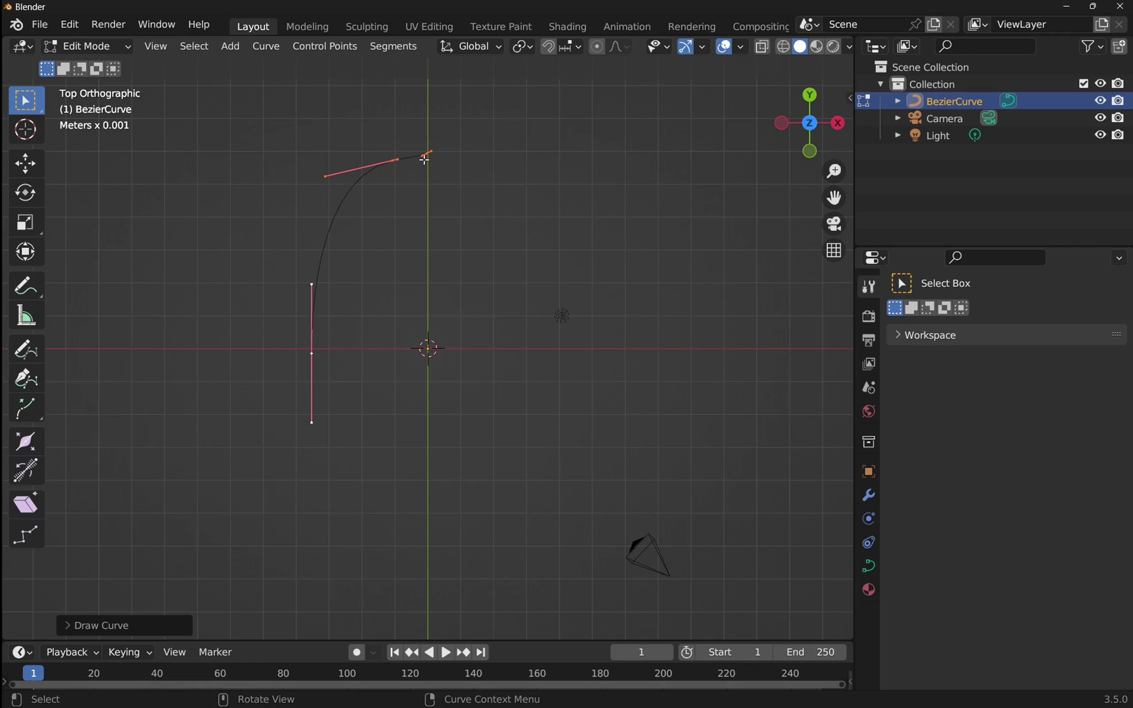
scroll(424, 159, "down", 1)
scroll(425, 160, "up", 4)
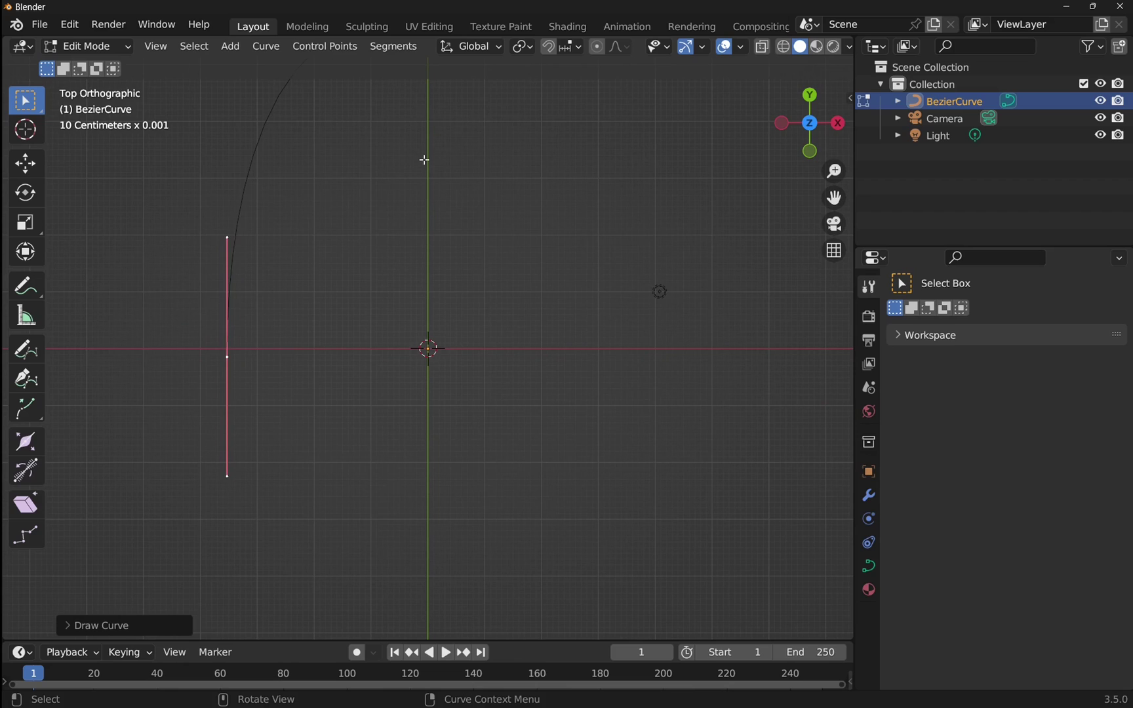
left_click_drag(834, 197, 839, 316)
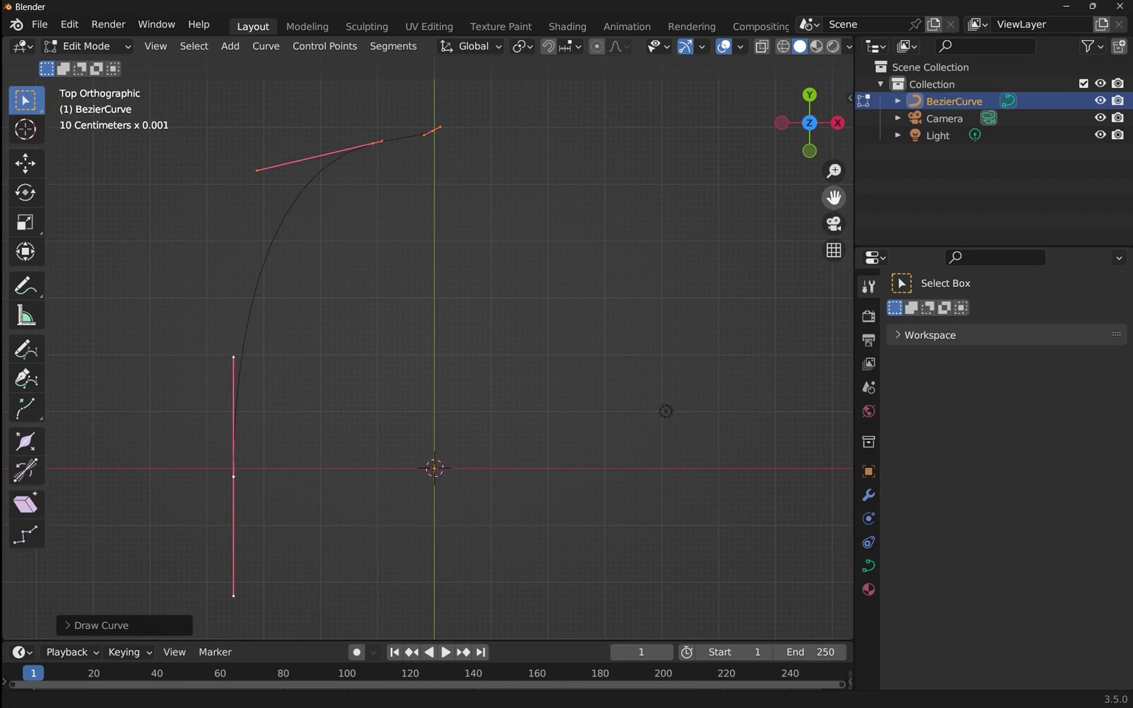
left_click(739, 46)
left_click(633, 128)
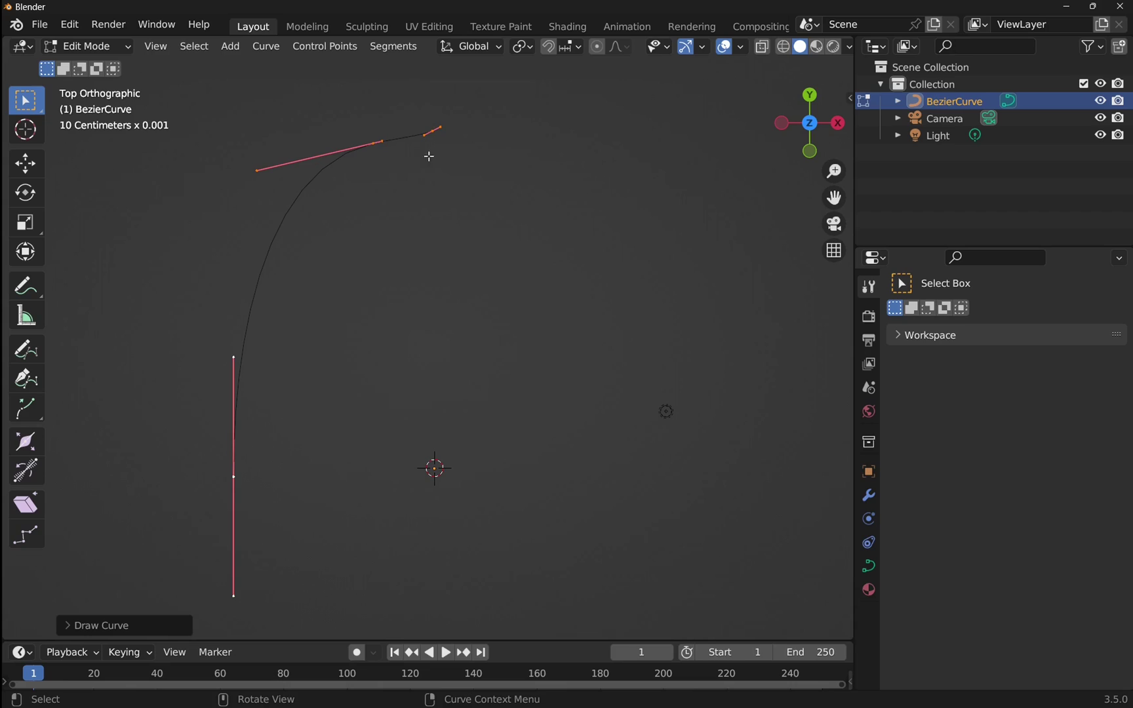
Select the curve's top end point
left_click(433, 130)
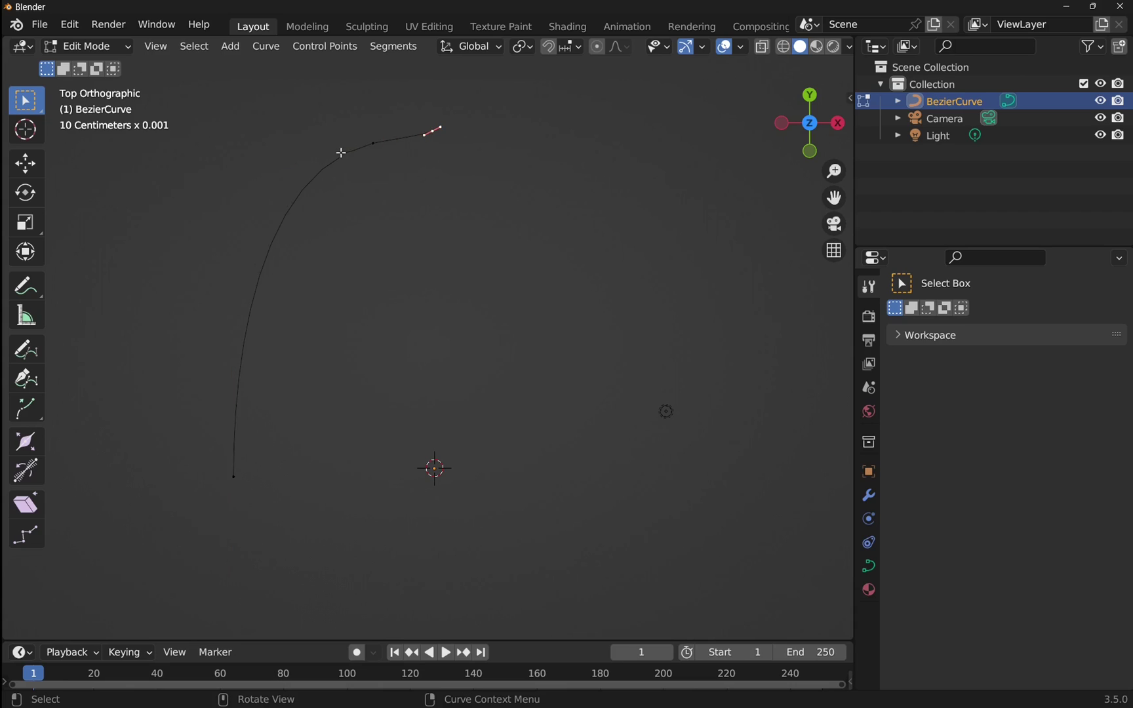
right_click(379, 144, "ctrl")
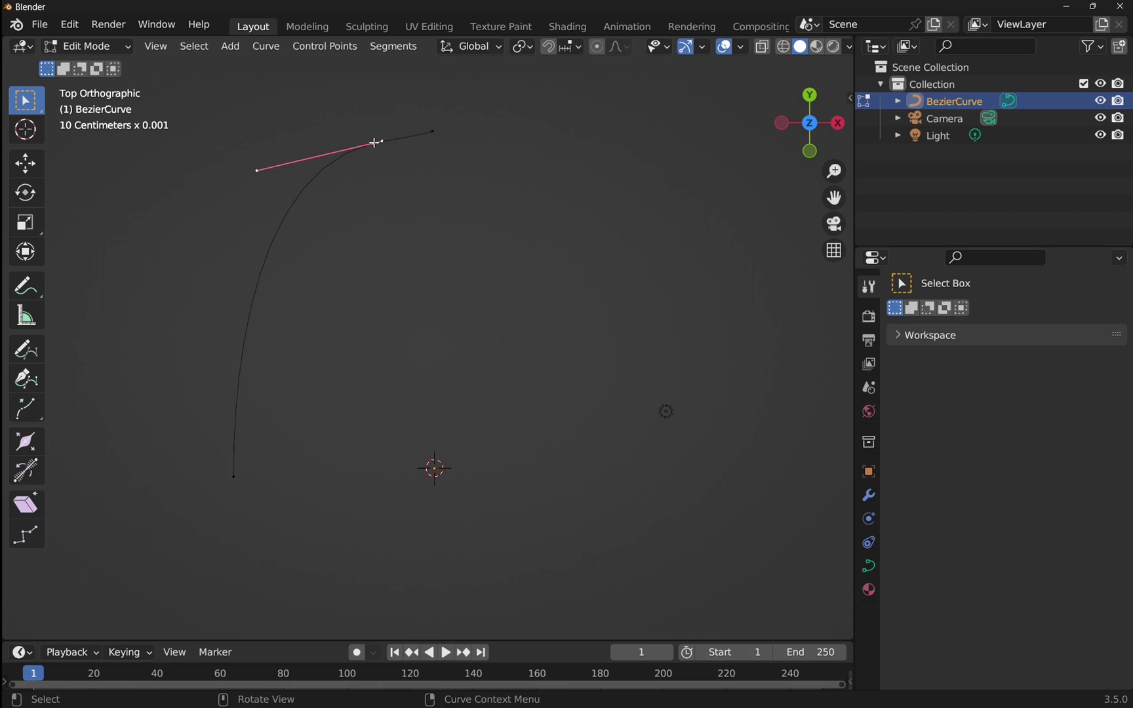
left_click(433, 130)
Rotate and reposition the curve's top end point so the end runs flat
left_click(25, 192)
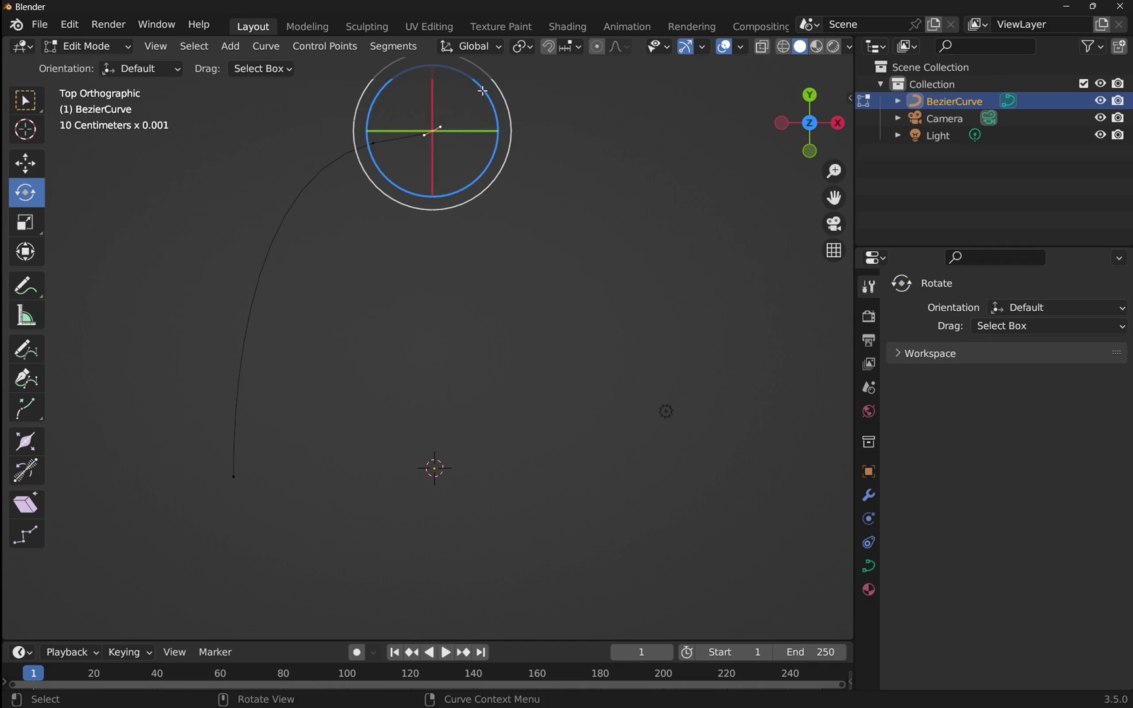
left_click_drag(482, 103, 497, 129)
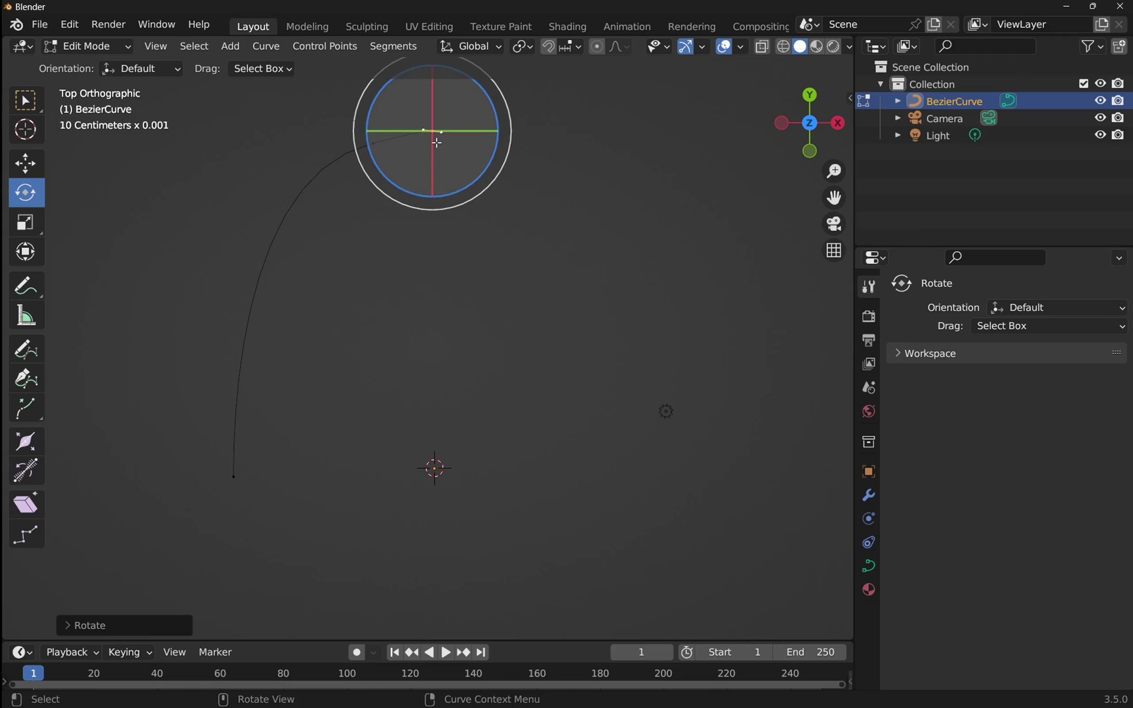
left_click(23, 107)
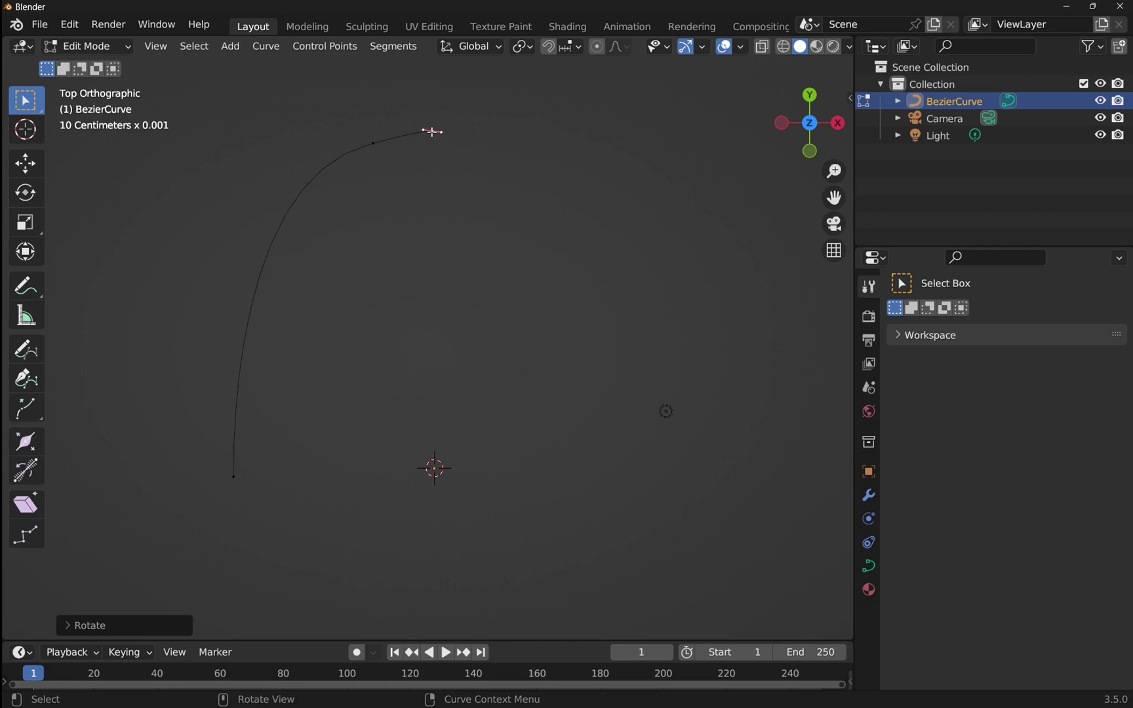
key("r")
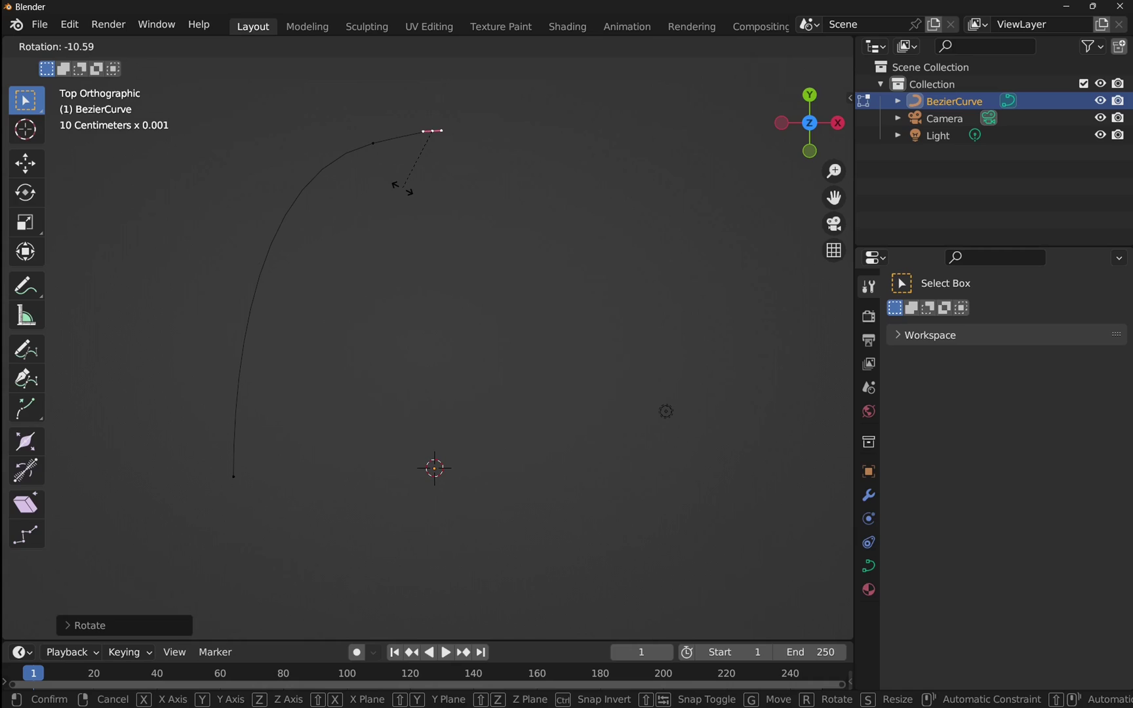
left_click(403, 189)
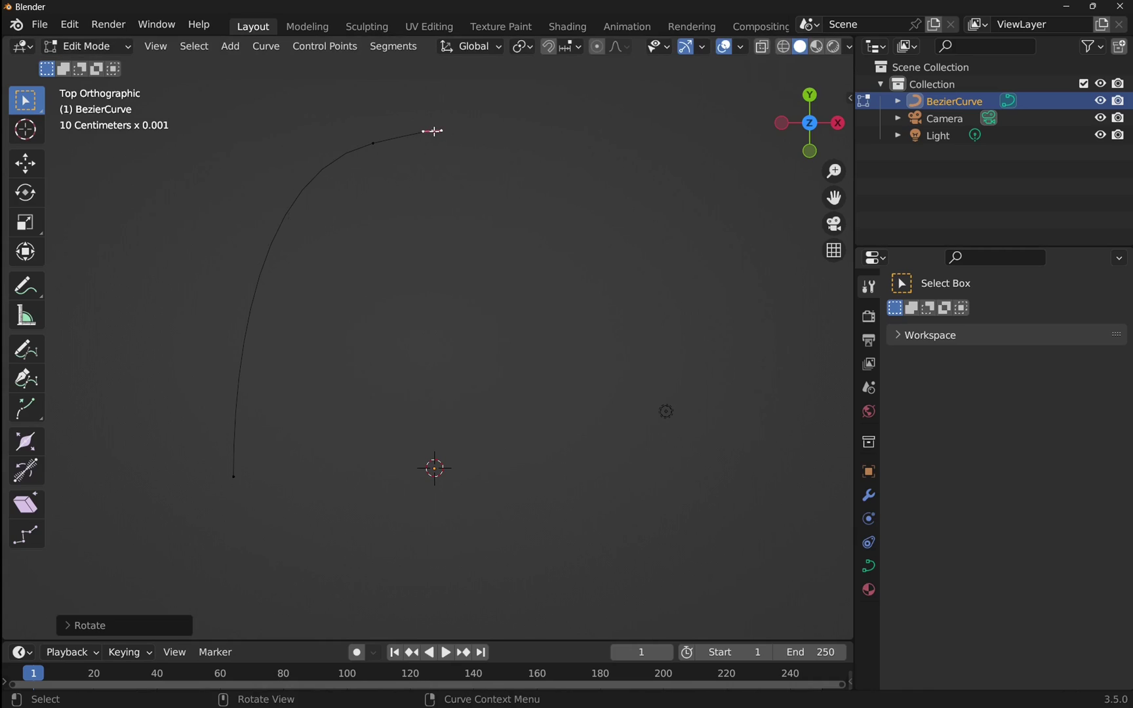
key("g")
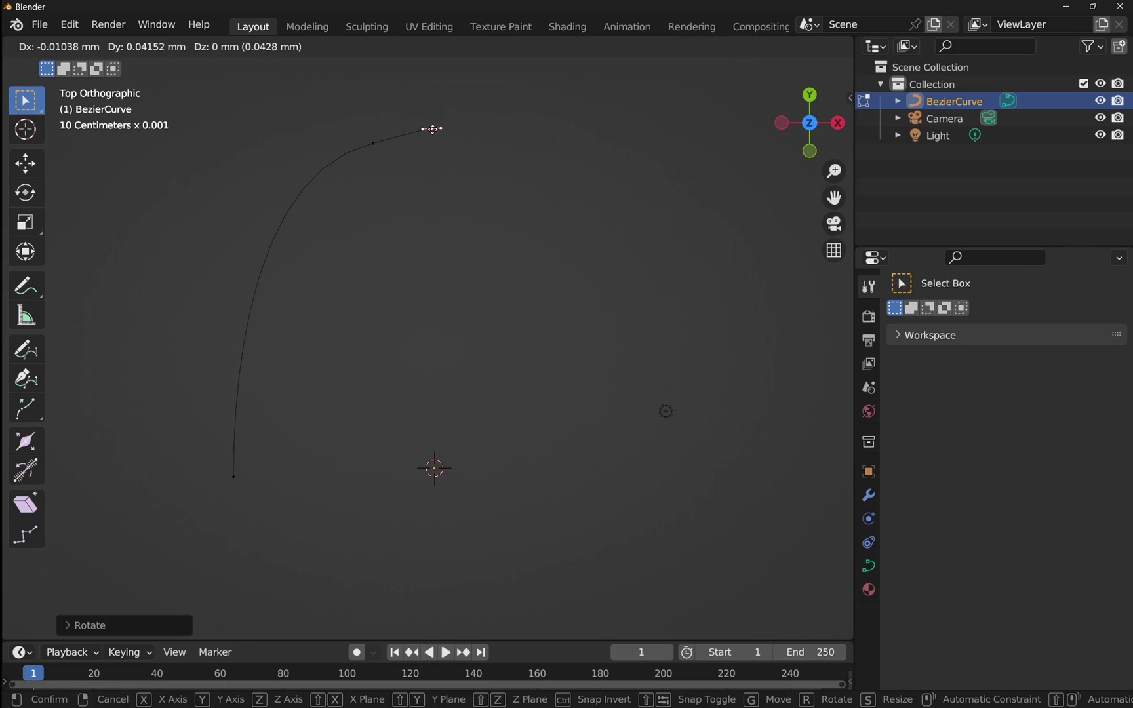
left_click(432, 129)
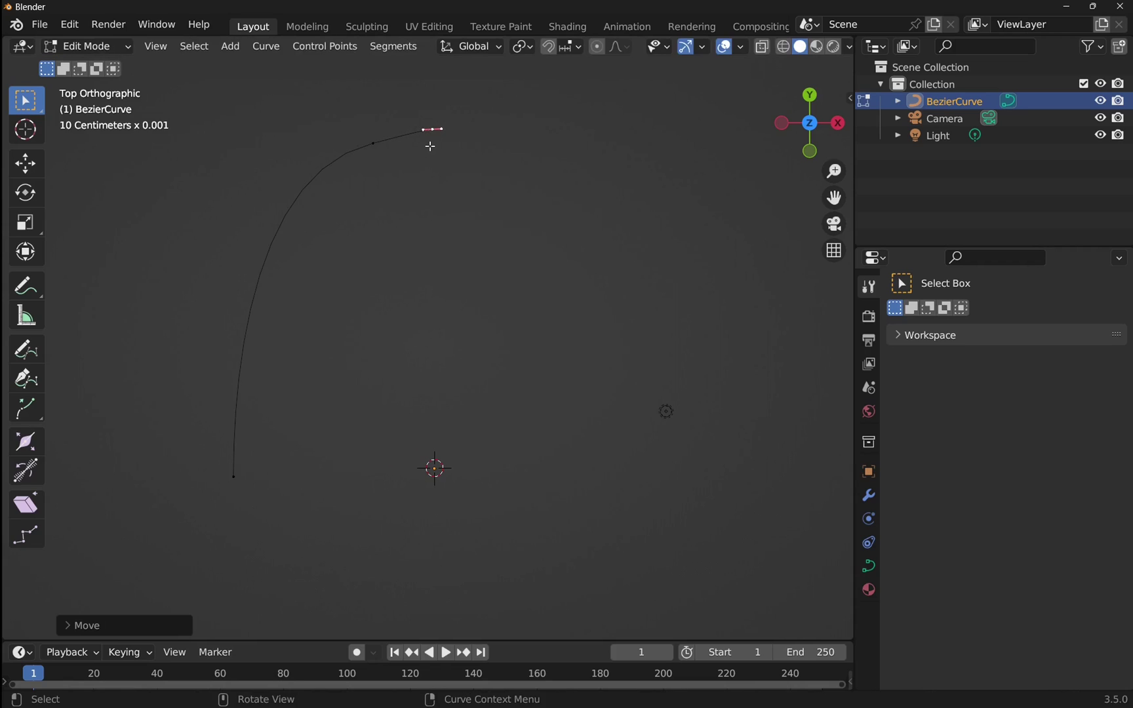
key("s")
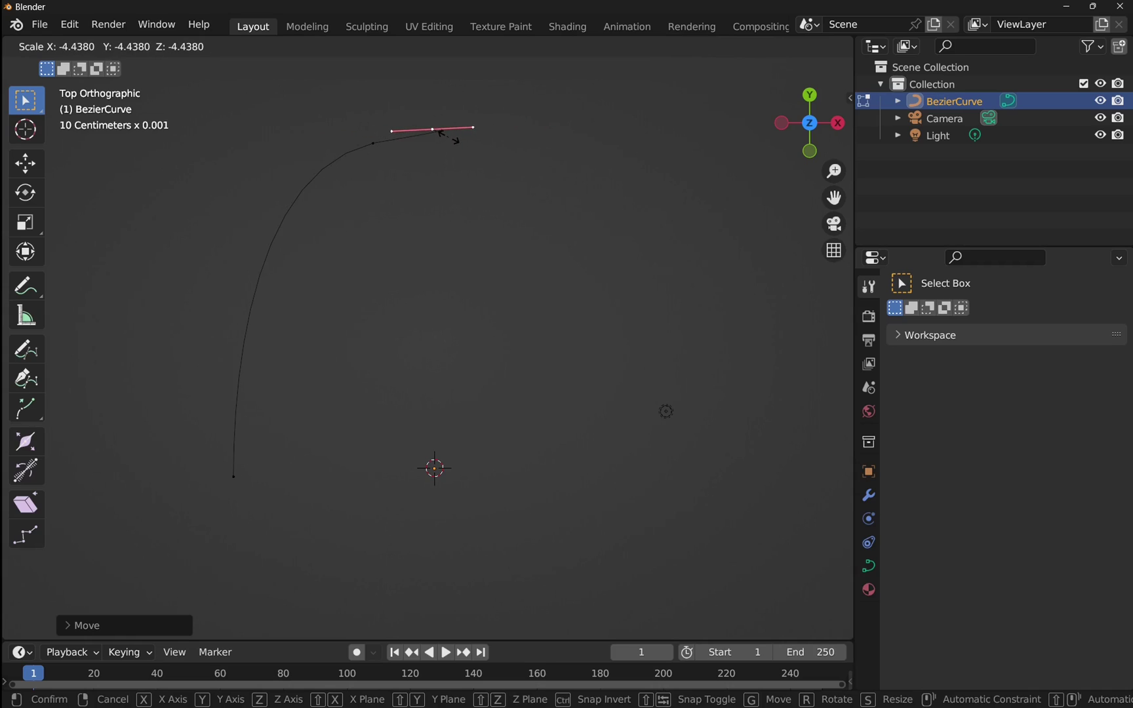
key("Escape")
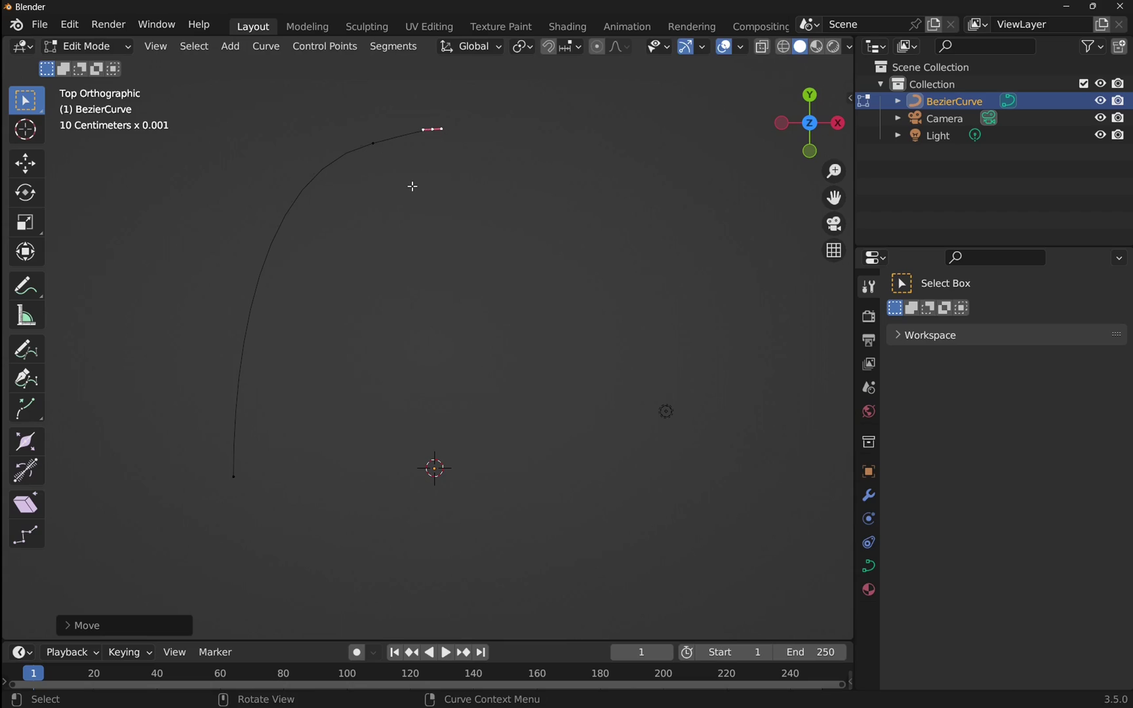
Move the bend point further left and rotate its handle to a new angle
left_click(375, 145)
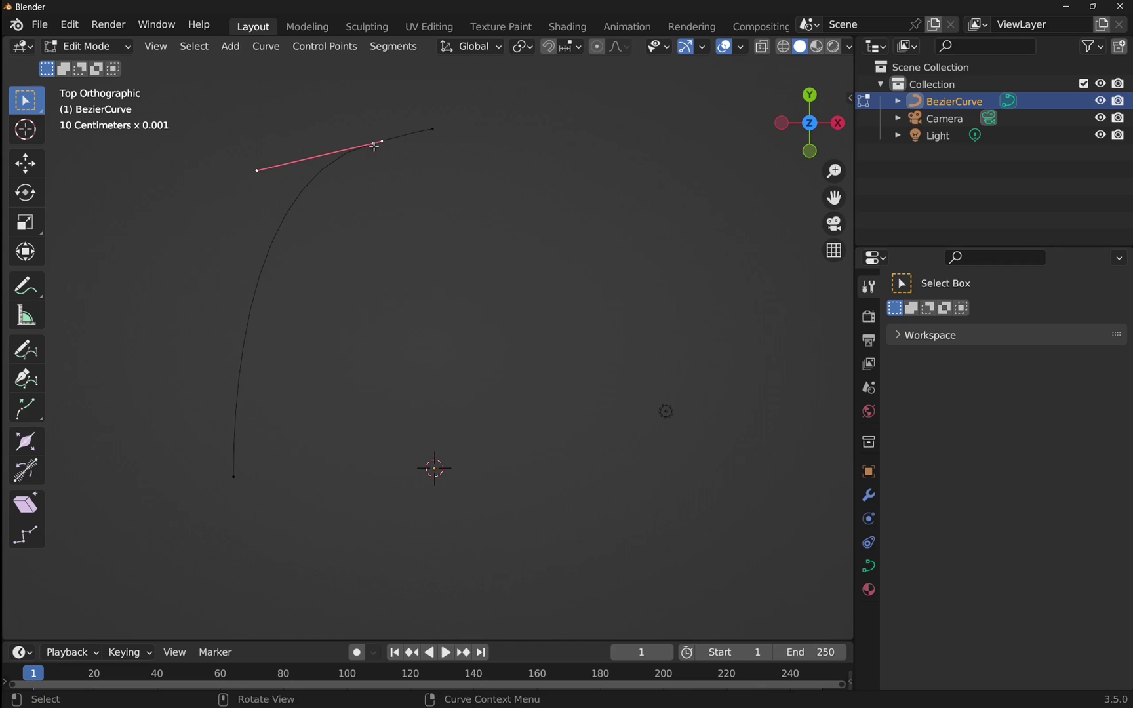
left_click_drag(375, 146, 318, 160)
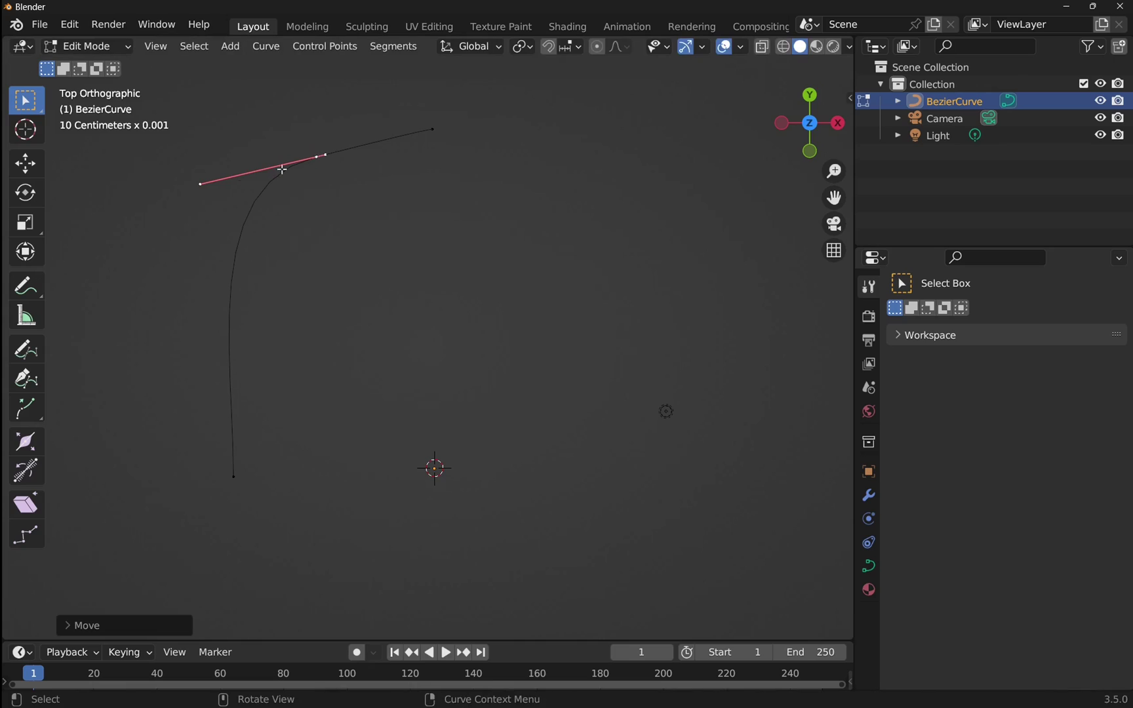
left_click(203, 185)
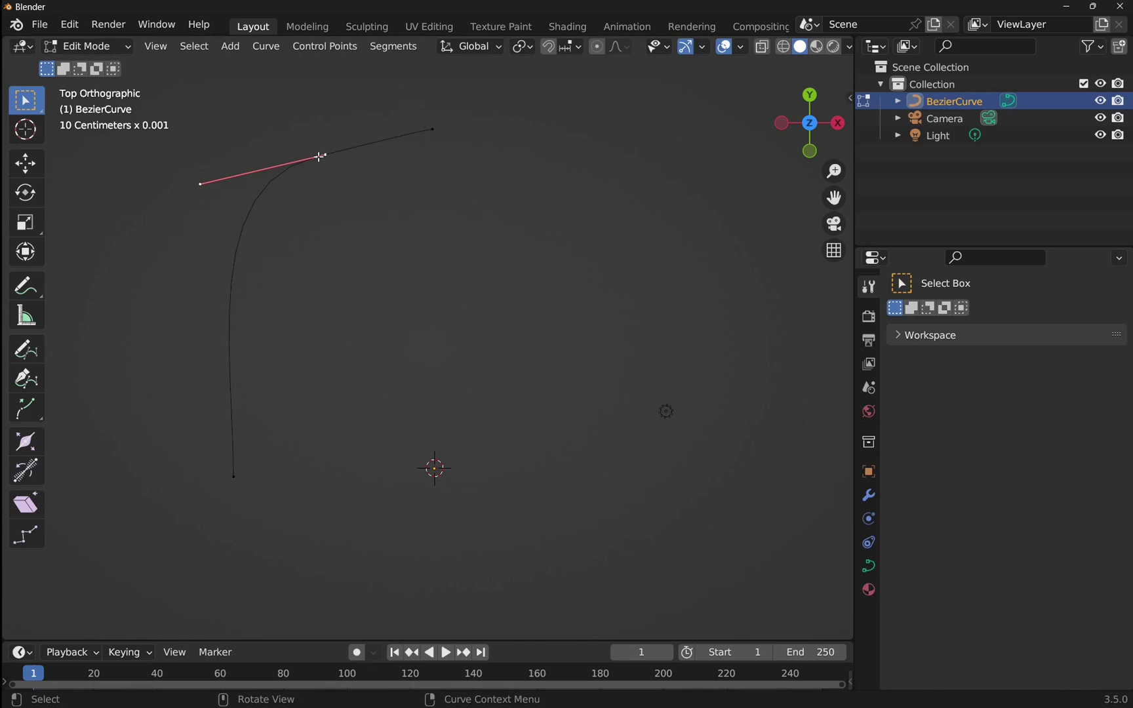
key("r")
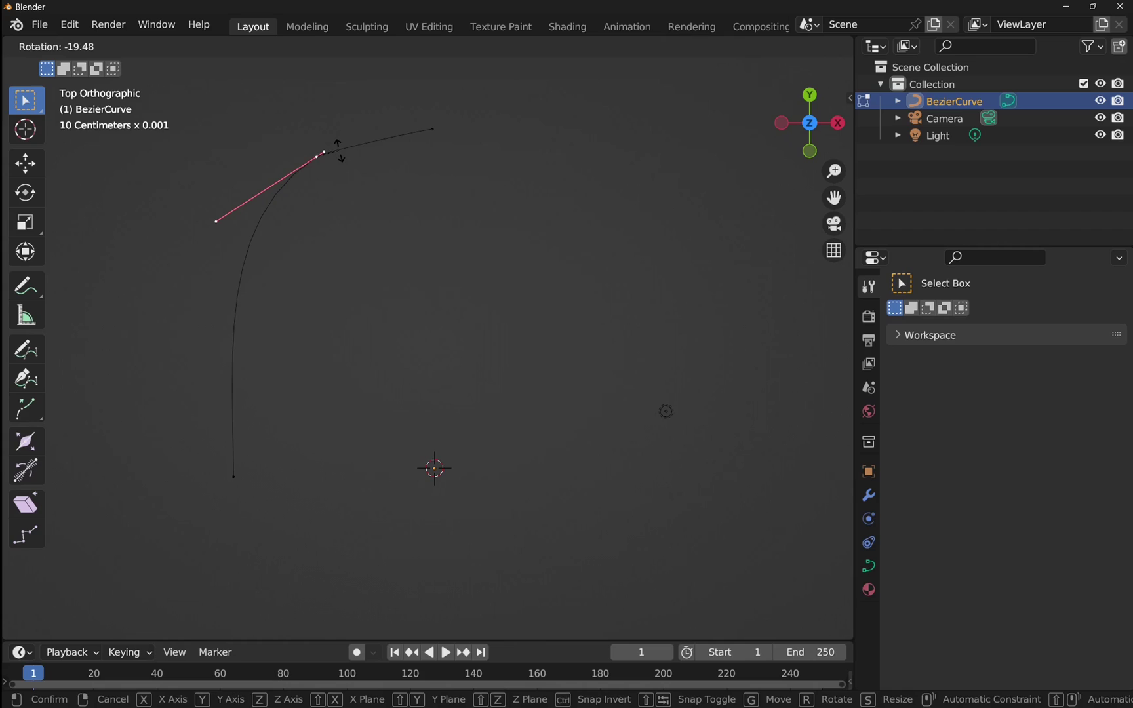
left_click(339, 150)
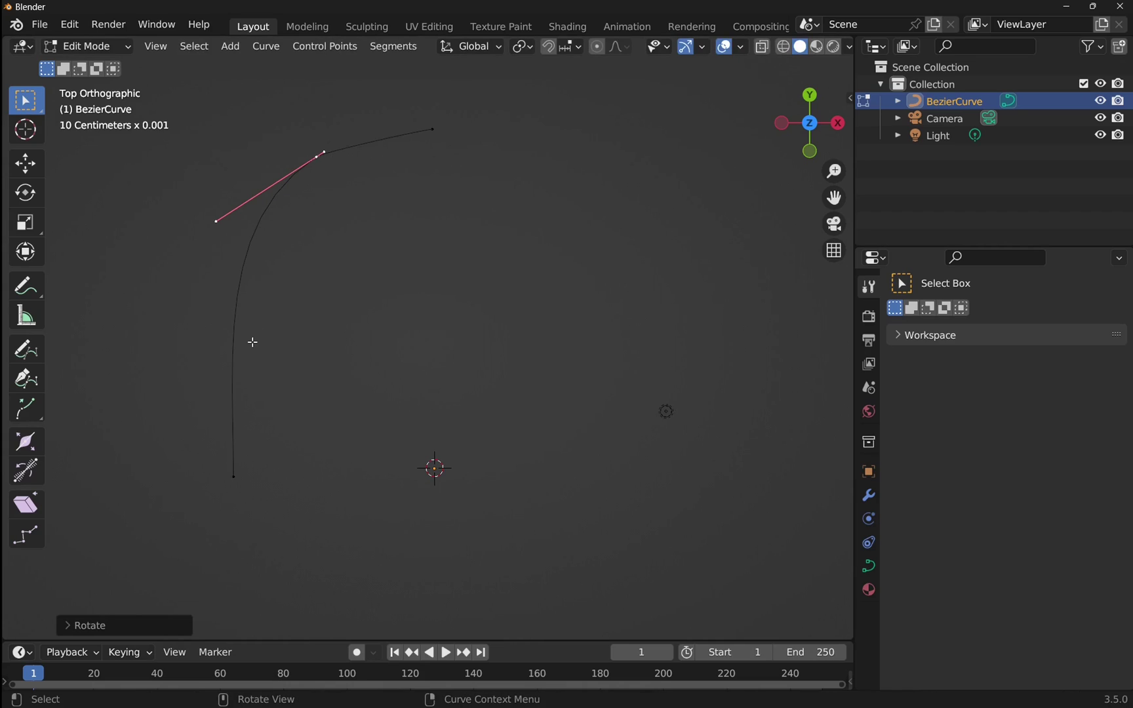
Lengthen the bend's handle up-right to round the corner, checking the result in Object Mode
left_click(82, 44)
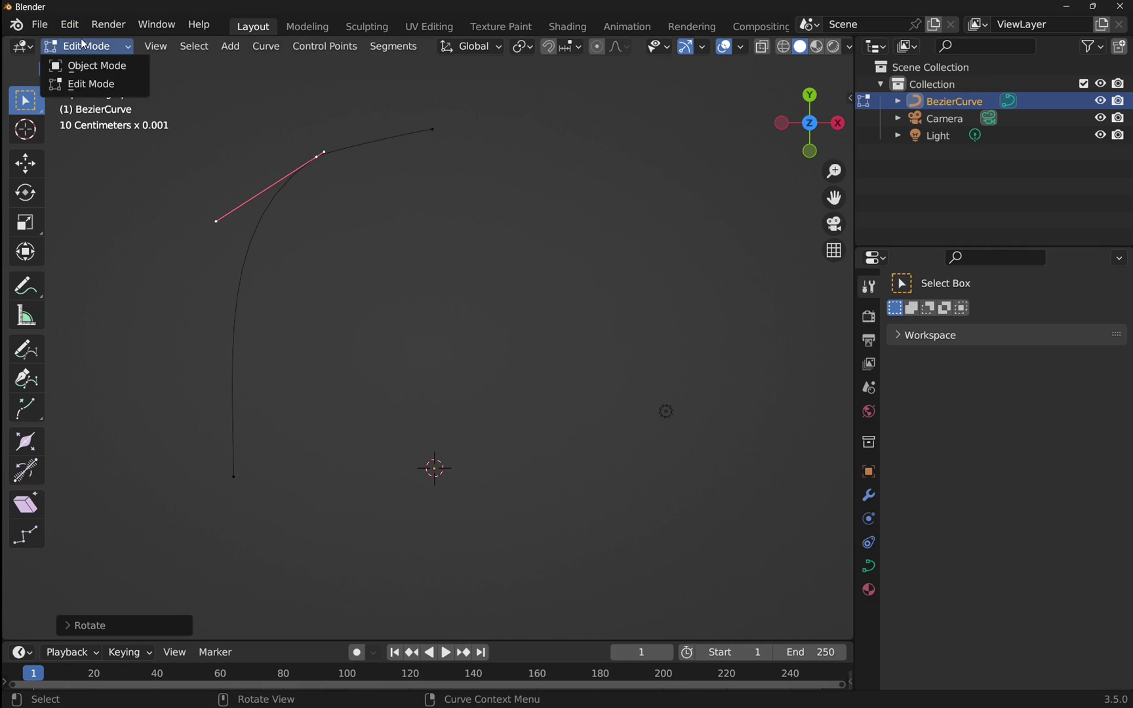
left_click(88, 65)
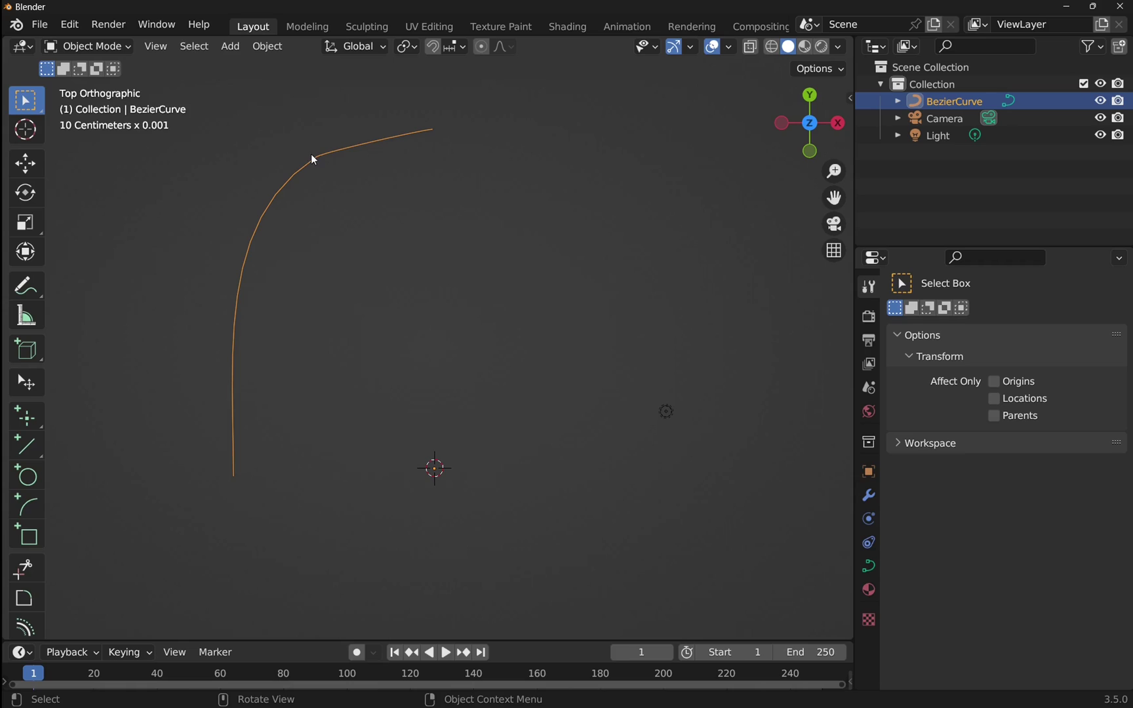
left_click(97, 47)
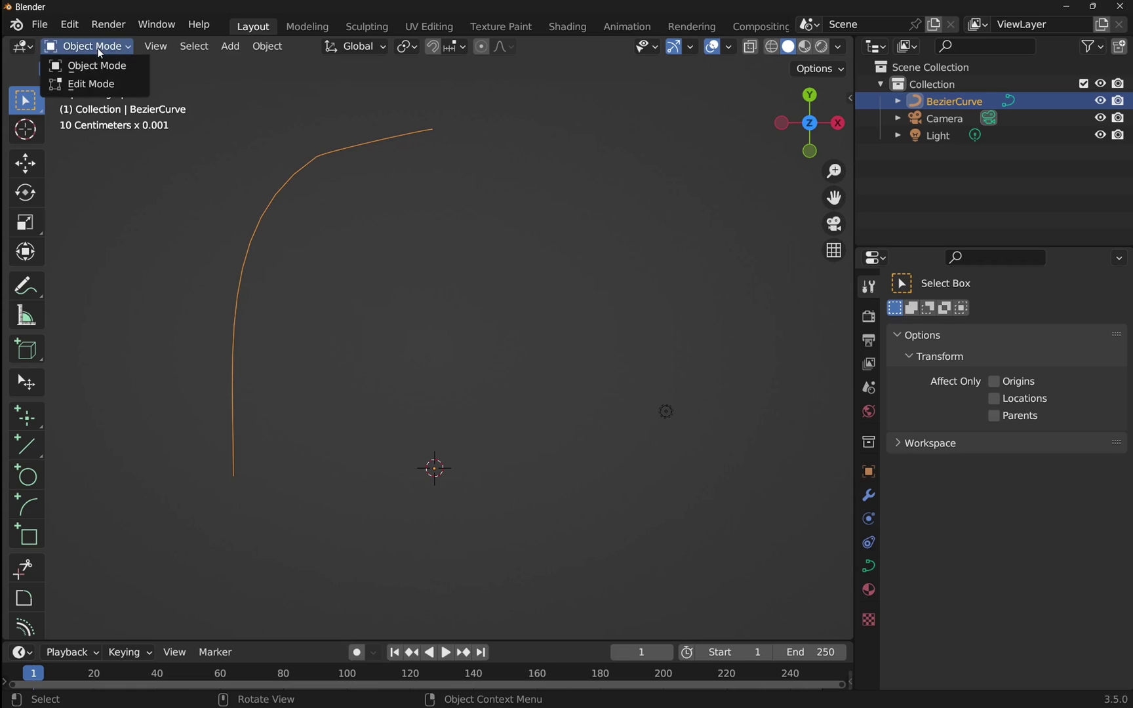
left_click(91, 84)
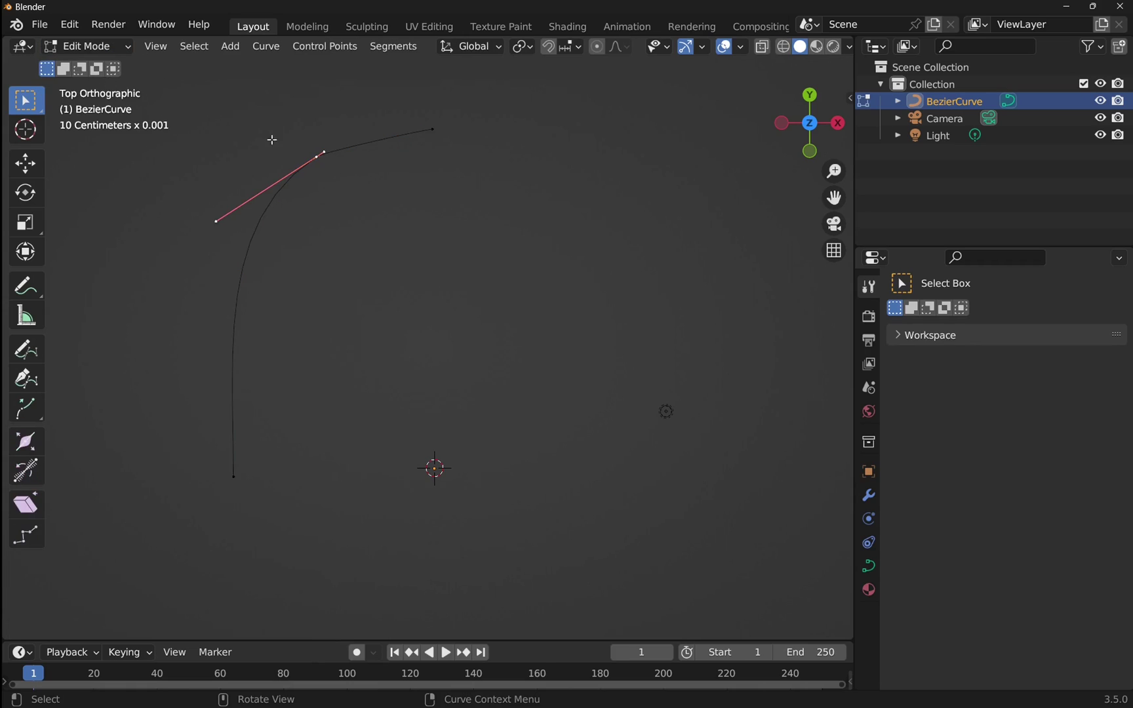
left_click_drag(323, 151, 366, 127)
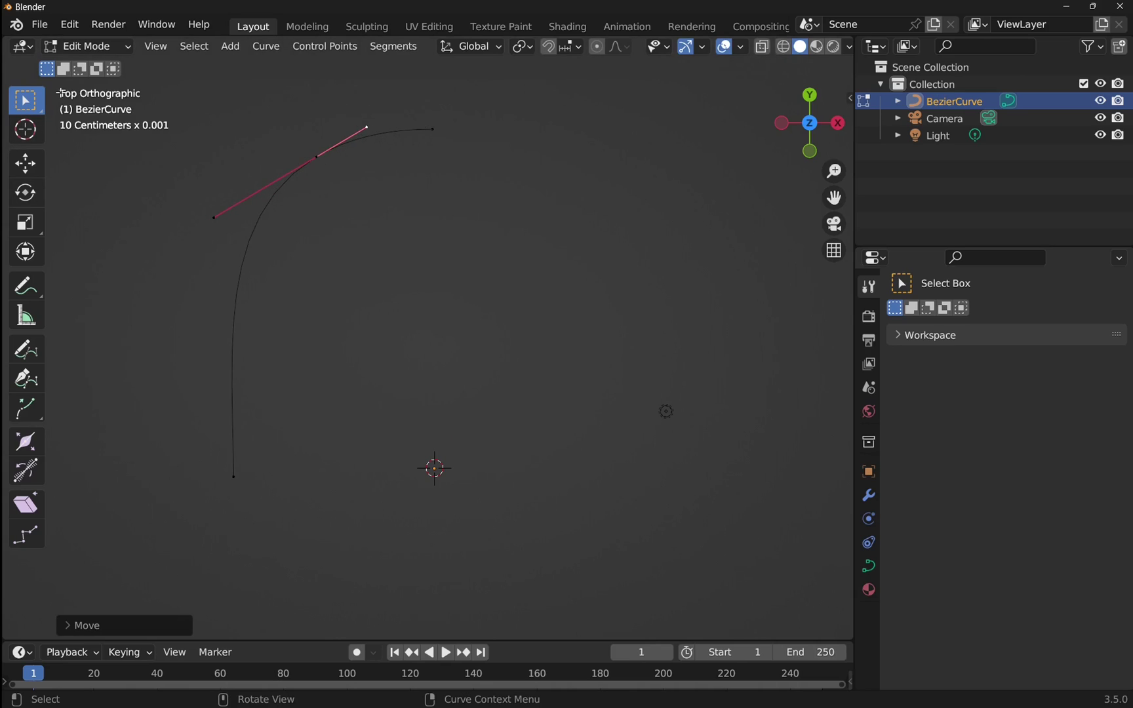
left_click(86, 50)
left_click(88, 63)
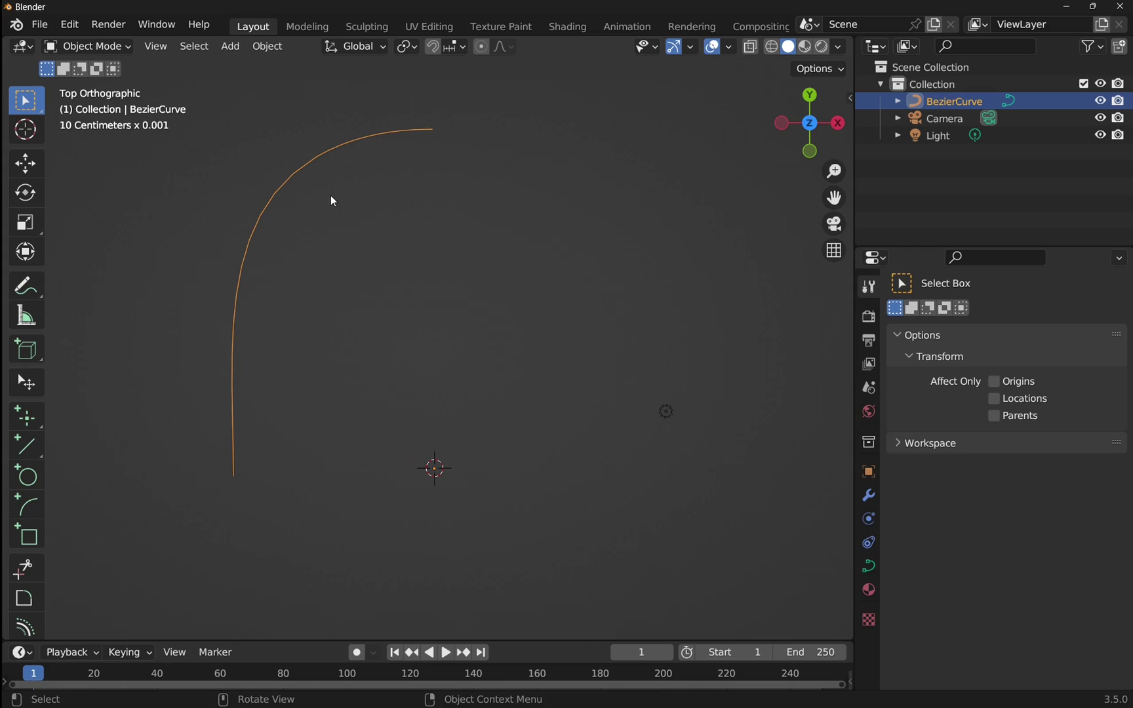
Copy BezierCurve in the Outliner and paste it twice as BezierCurve.001 and BezierCurve.002
right_click(941, 107)
left_click(940, 106)
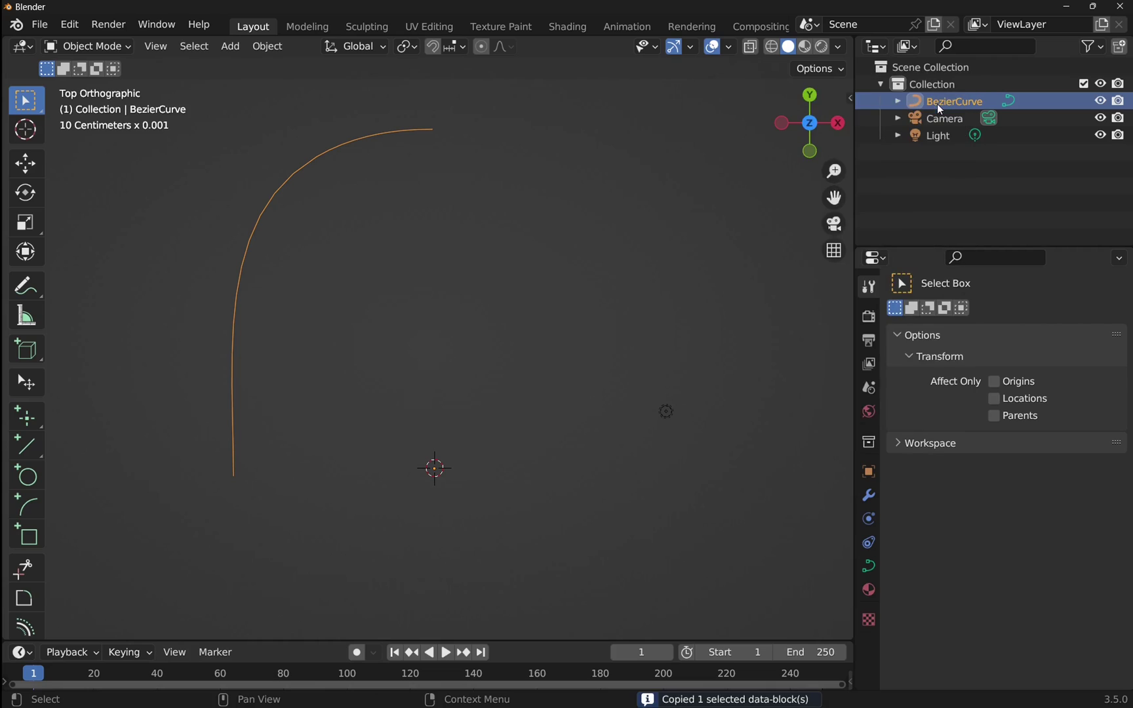
right_click(941, 102)
left_click(888, 121)
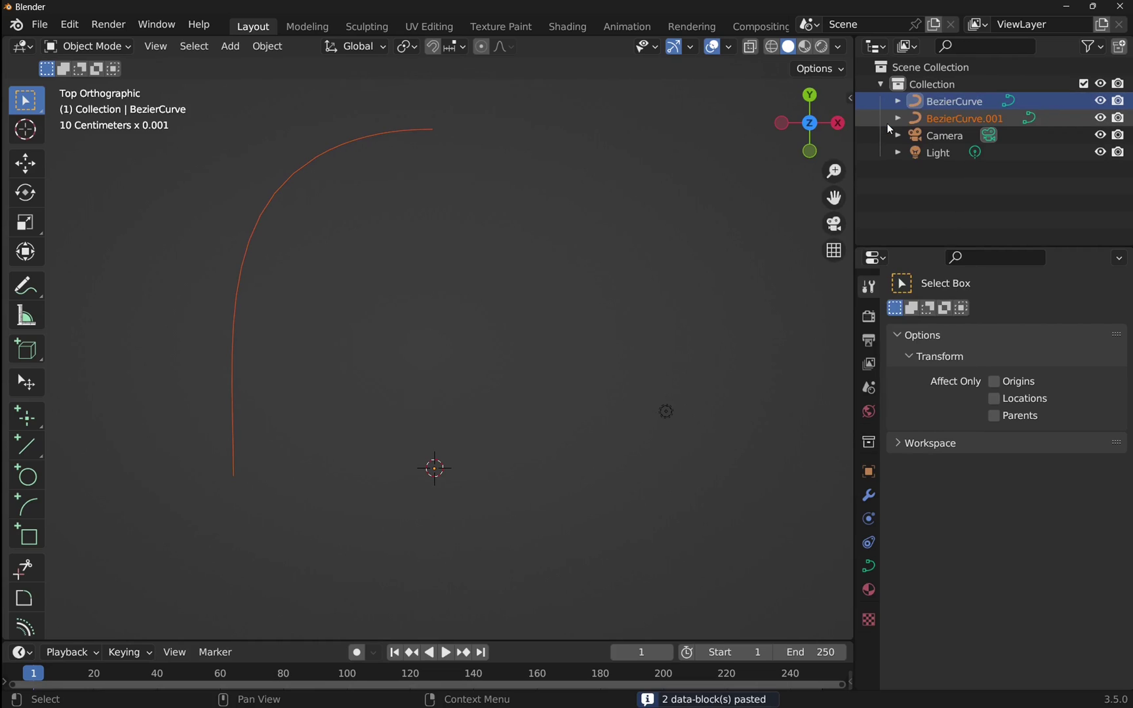
left_click(964, 119)
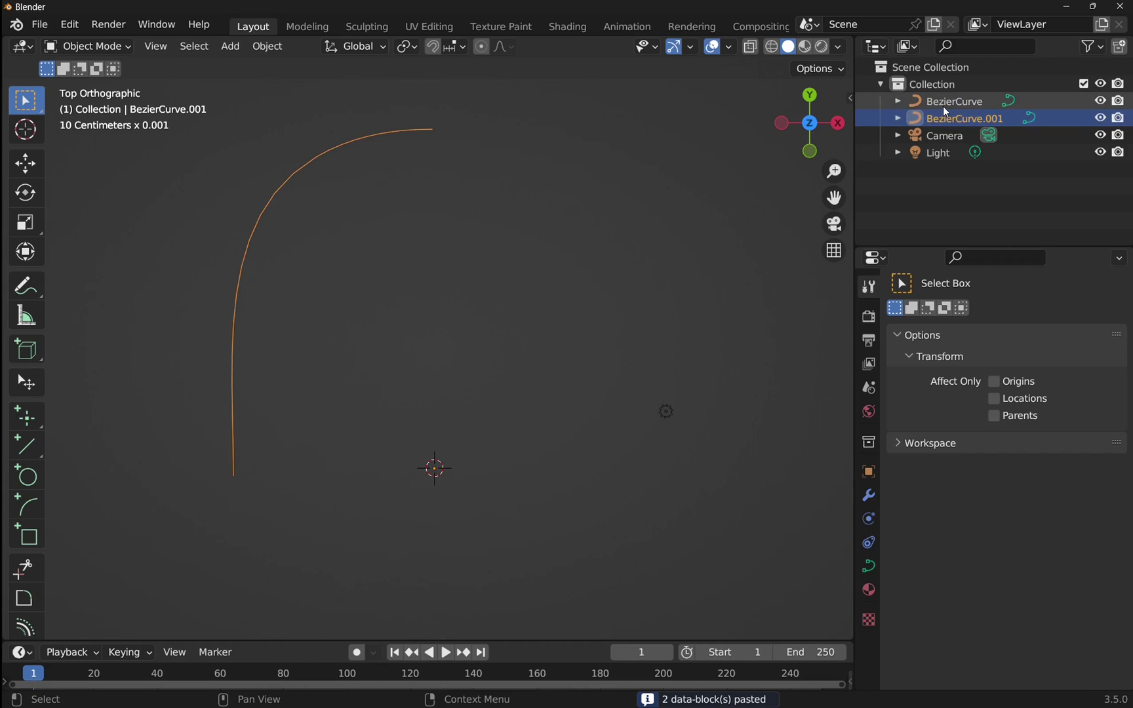
right_click(949, 112)
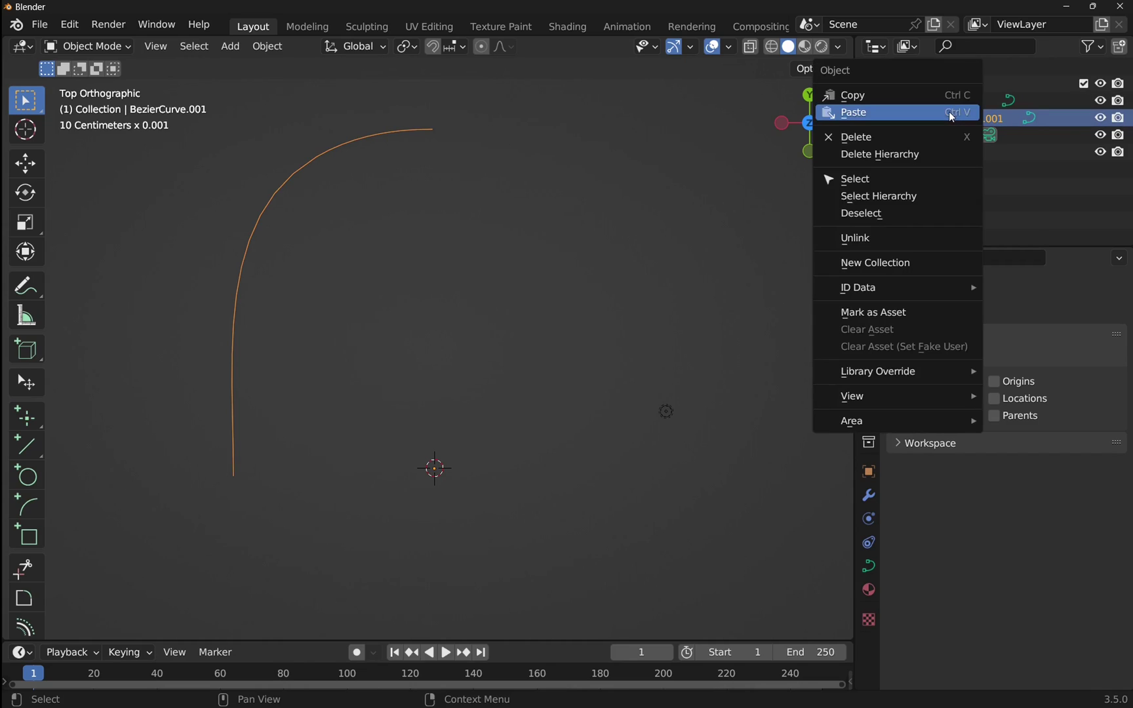
left_click(875, 121)
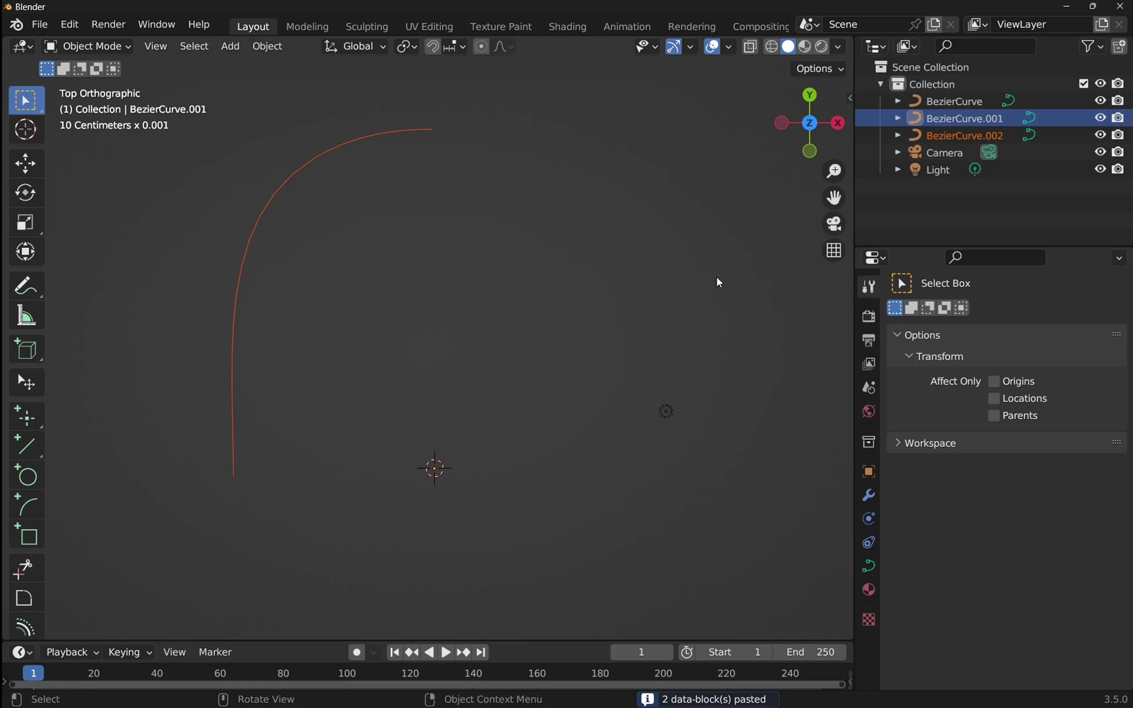
Orbit into a tilted perspective view and select BezierCurve.001
left_click_drag(823, 131, 469, 315)
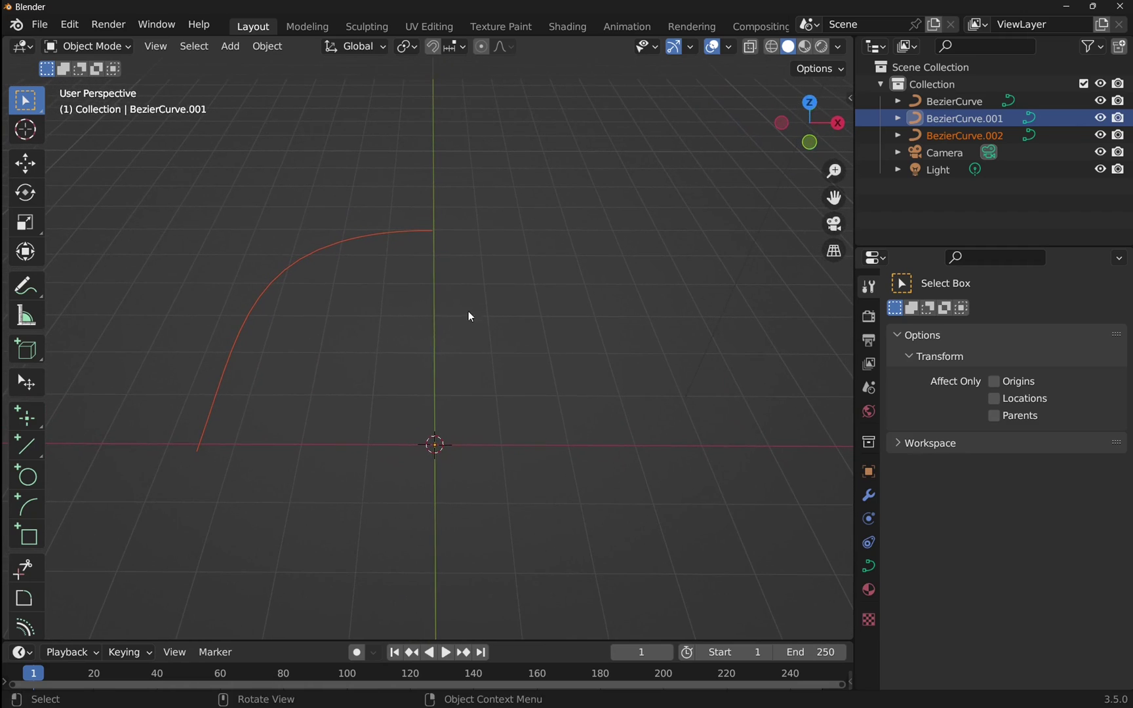
left_click(955, 118)
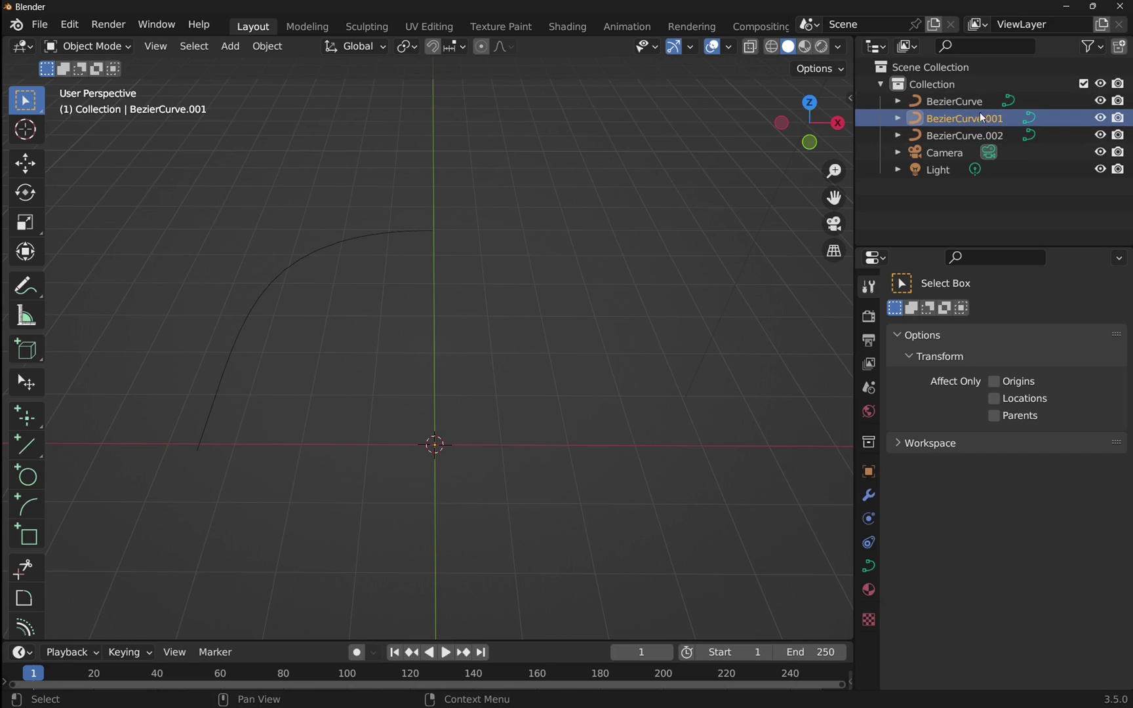
Raise BezierCurve.001 to Z 3.1 mm and BezierCurve.002 to Z 6.23 mm, then view from the top
left_click(851, 98)
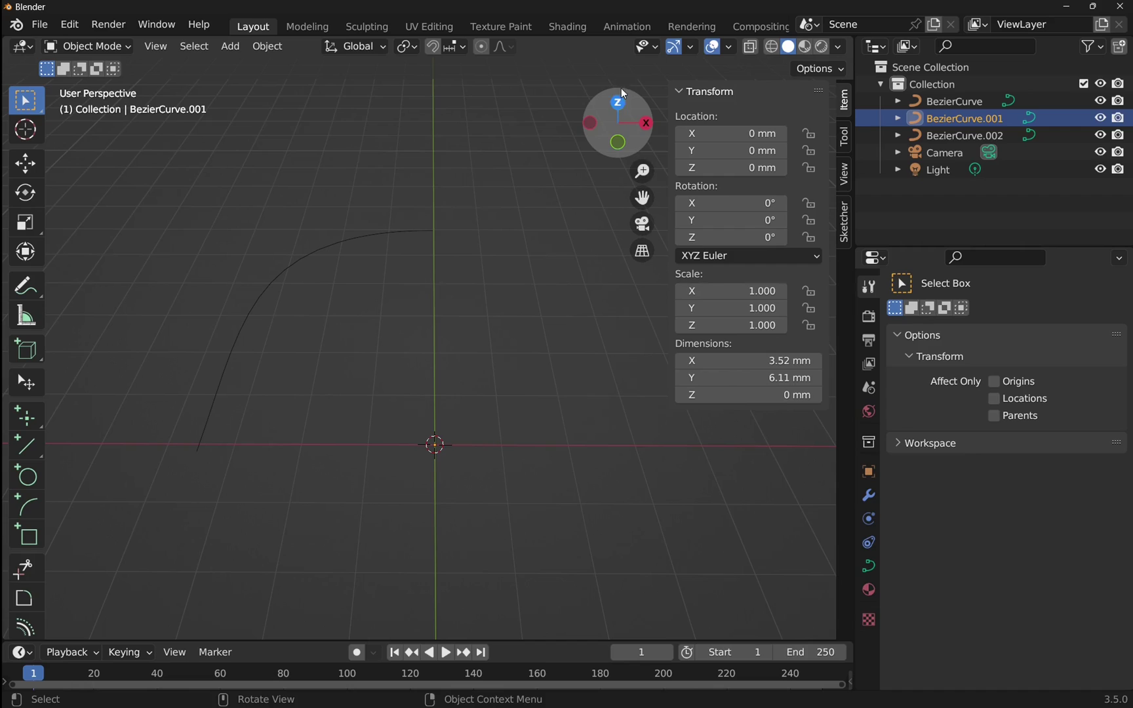
left_click_drag(722, 168, 809, 168)
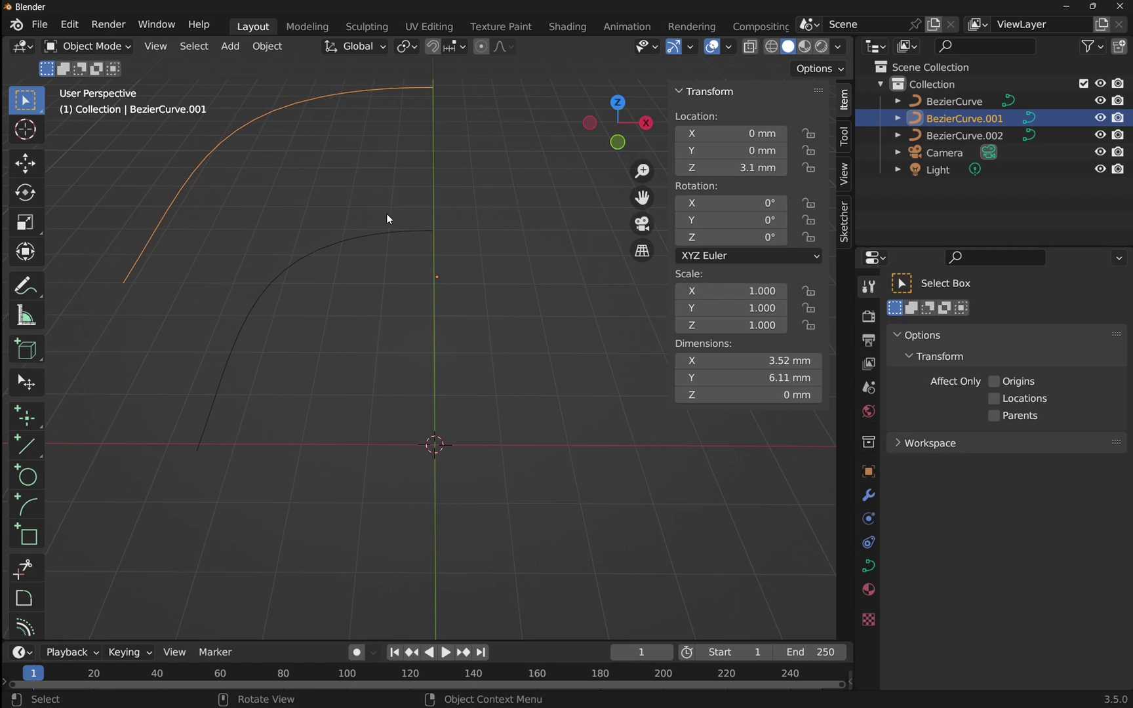
scroll(486, 213, "down", 5)
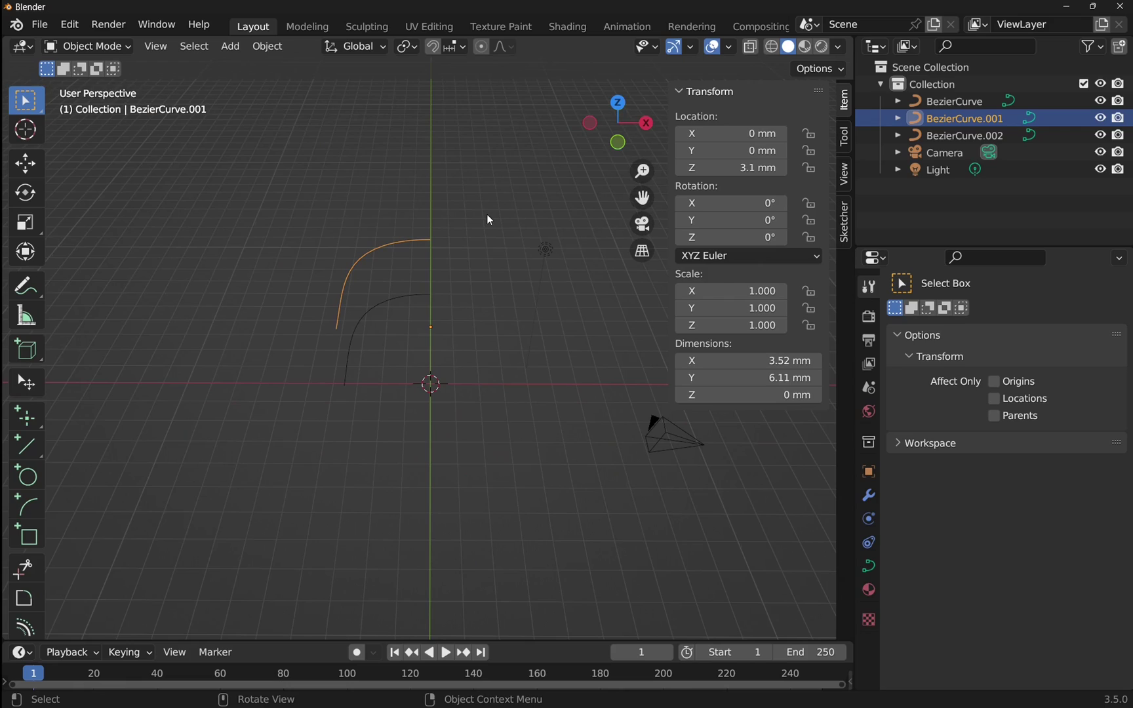
left_click(930, 134)
left_click_drag(725, 167, 793, 166)
middle_click_drag(492, 190, 403, 306)
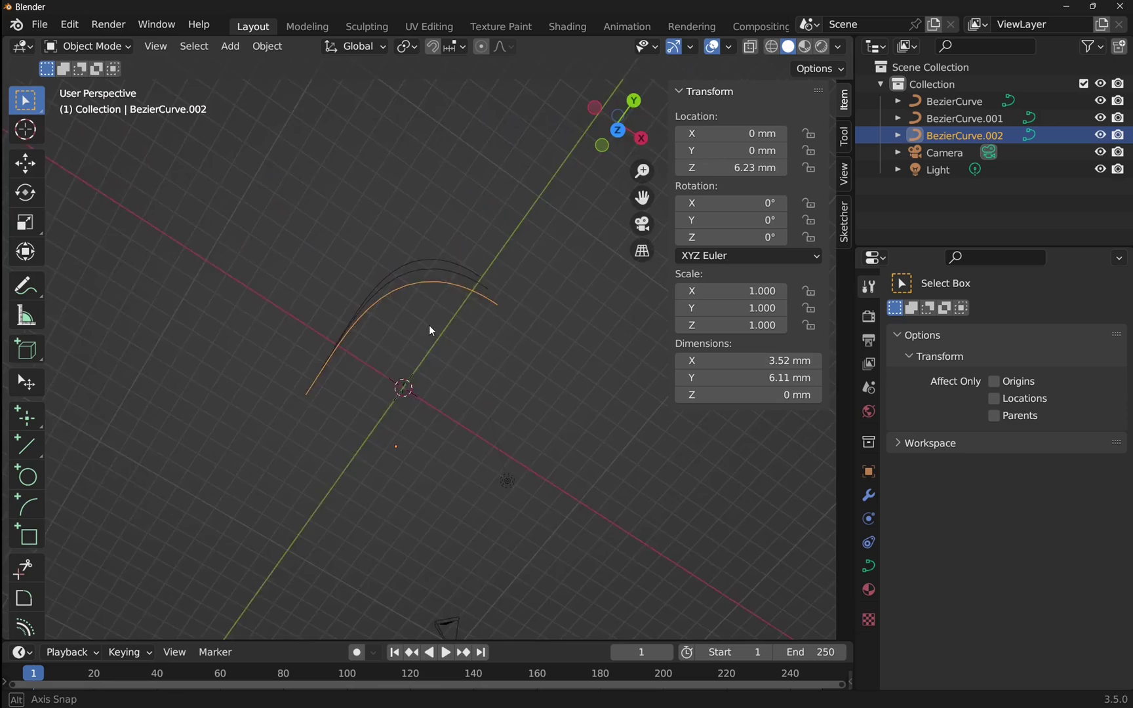
middle_click_drag(429, 331, 449, 233)
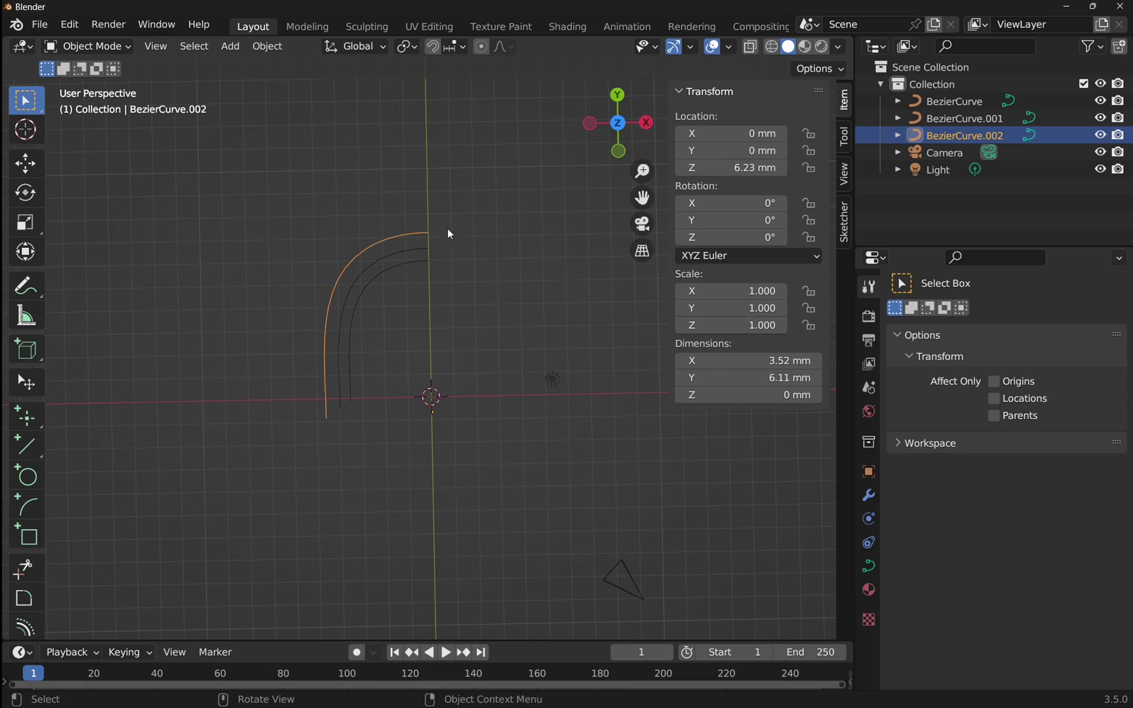
In Edit Mode, move BezierCurve.002's middle control point and one handle end outward
left_click(97, 46)
left_click(98, 84)
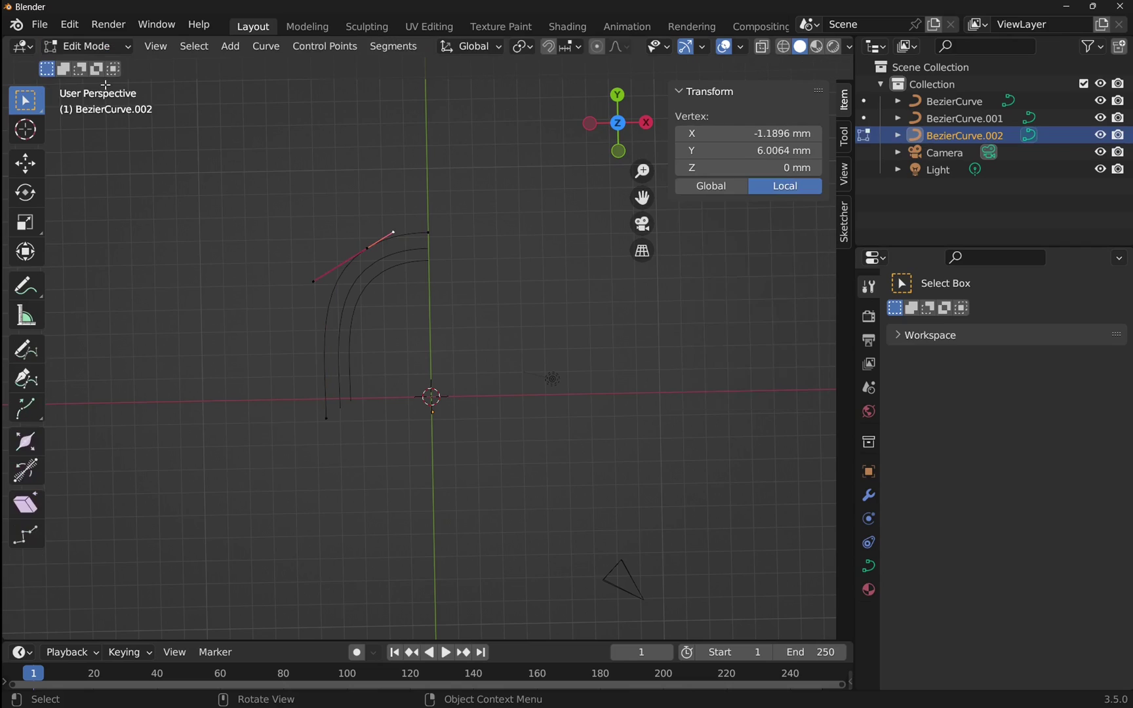
left_click(366, 250)
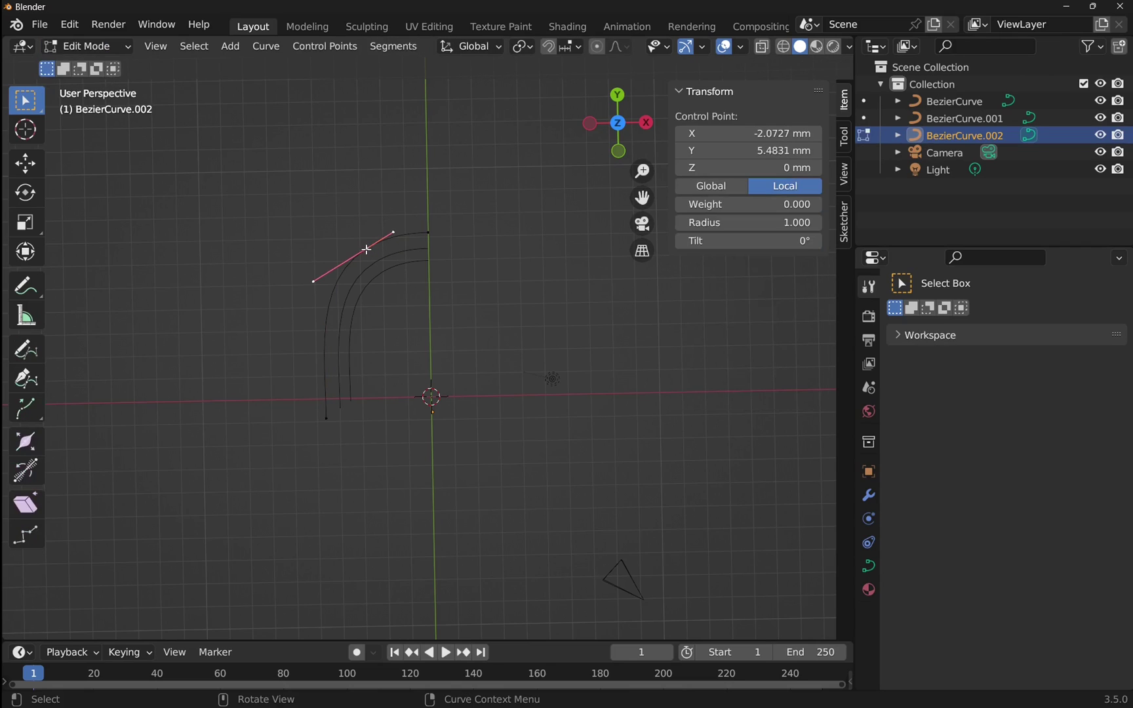
key("g")
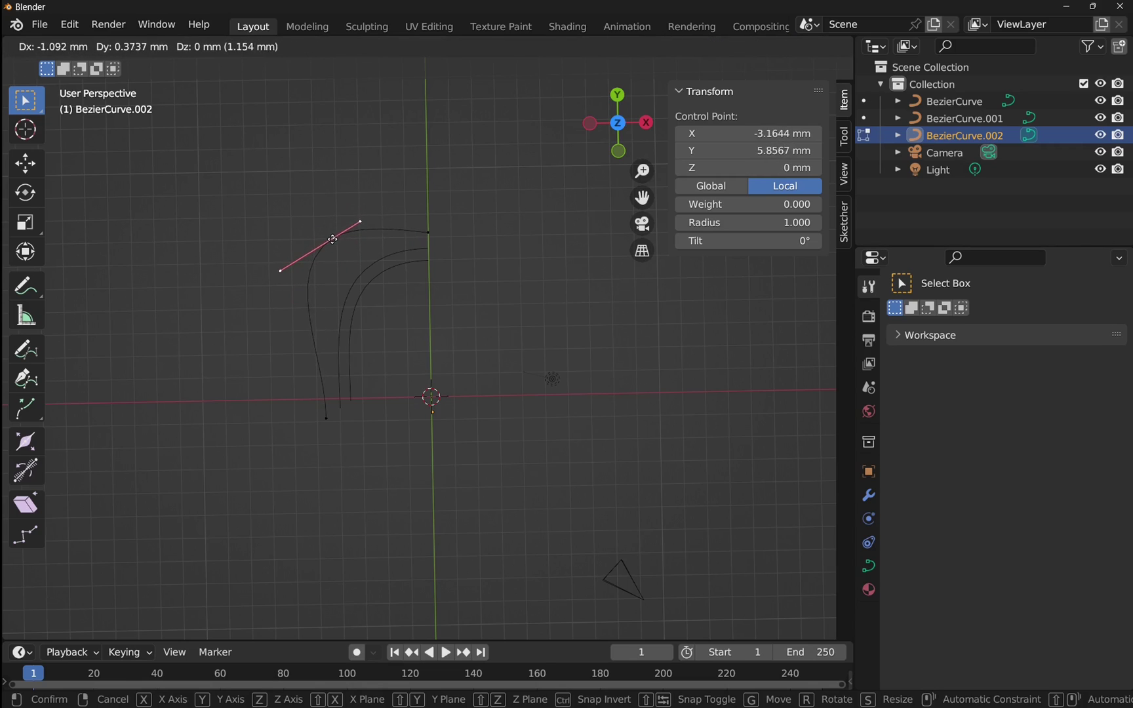
left_click(334, 239)
left_click(357, 224)
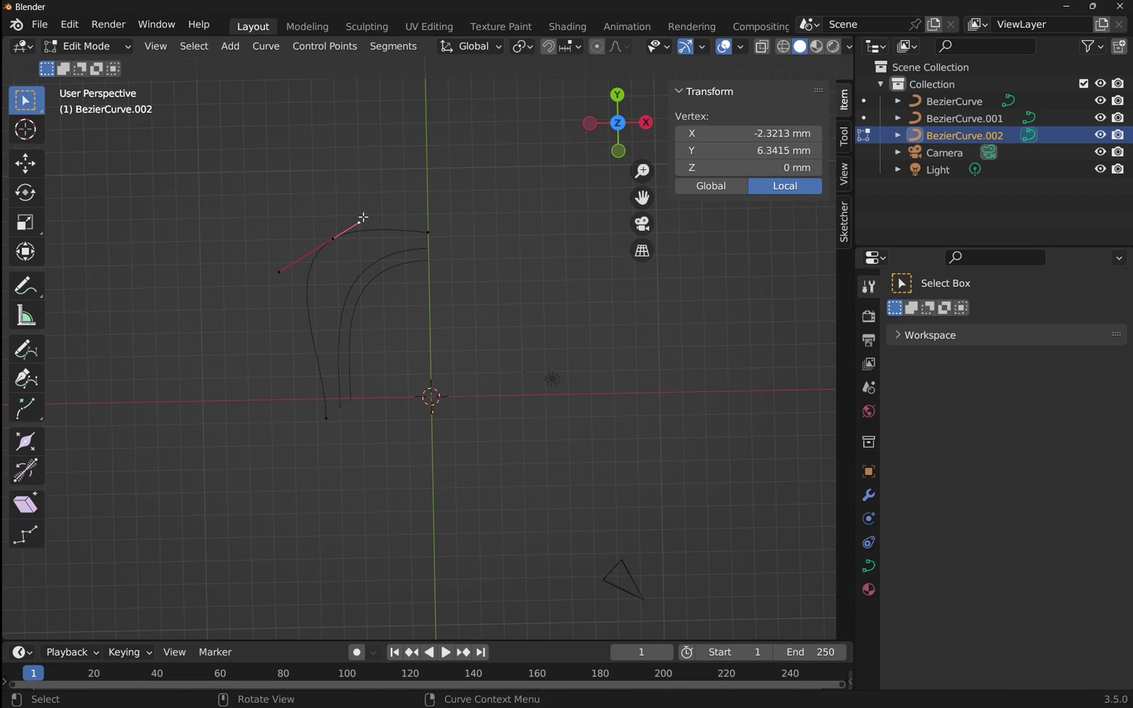
key("g")
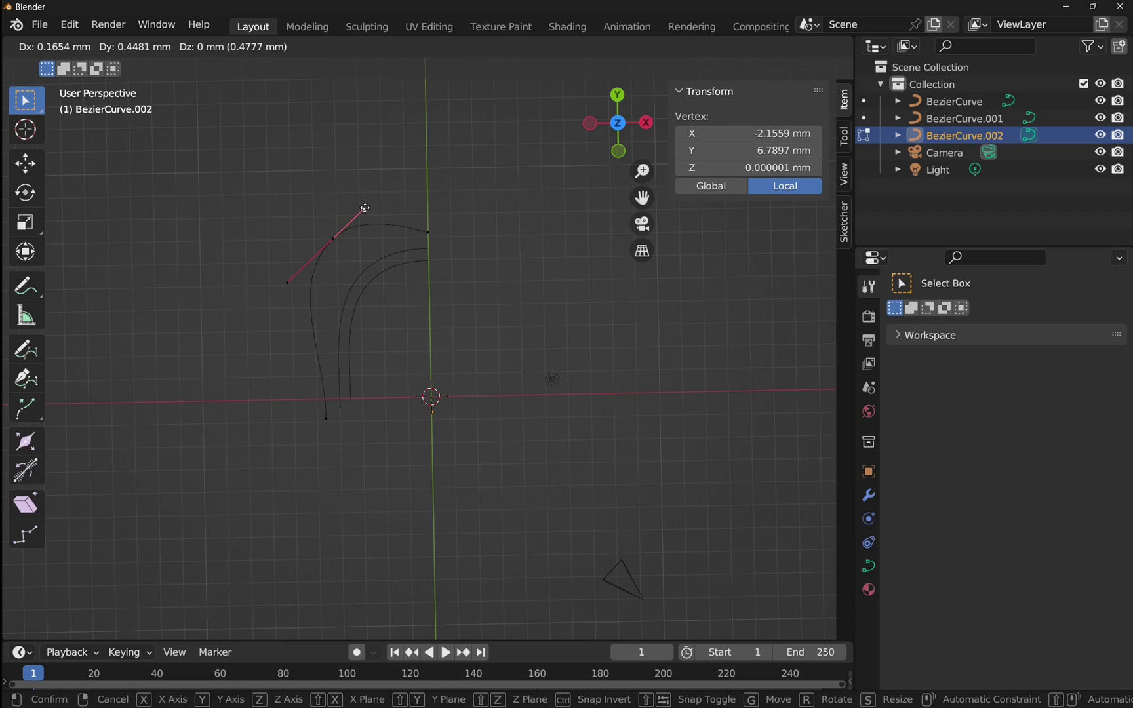
left_click(365, 209)
Readjust the middle point and the other handle end so the top arc bulges wider
left_click(331, 241)
key("g")
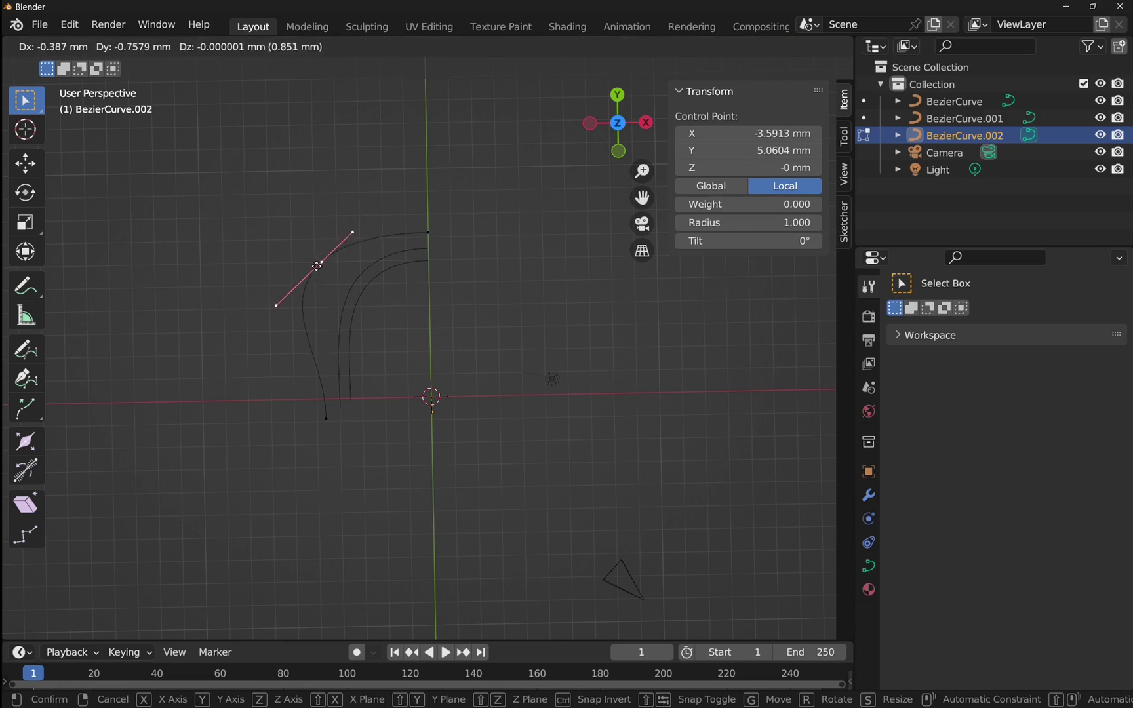
left_click(321, 256)
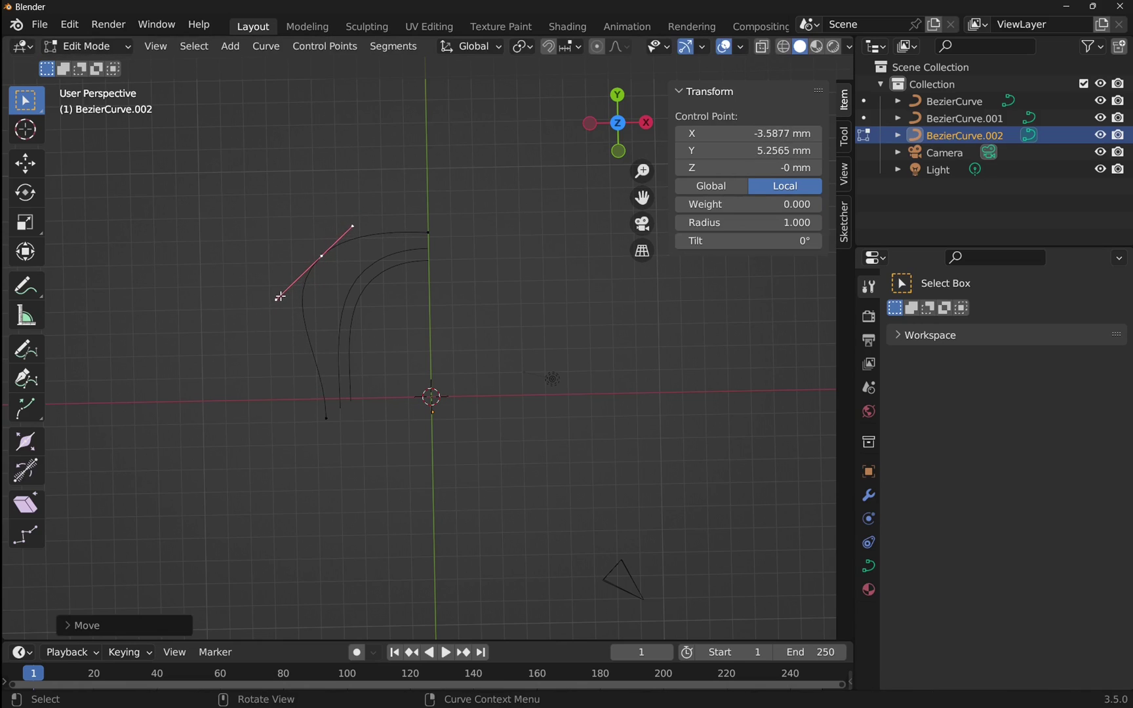
left_click(274, 301)
key("g")
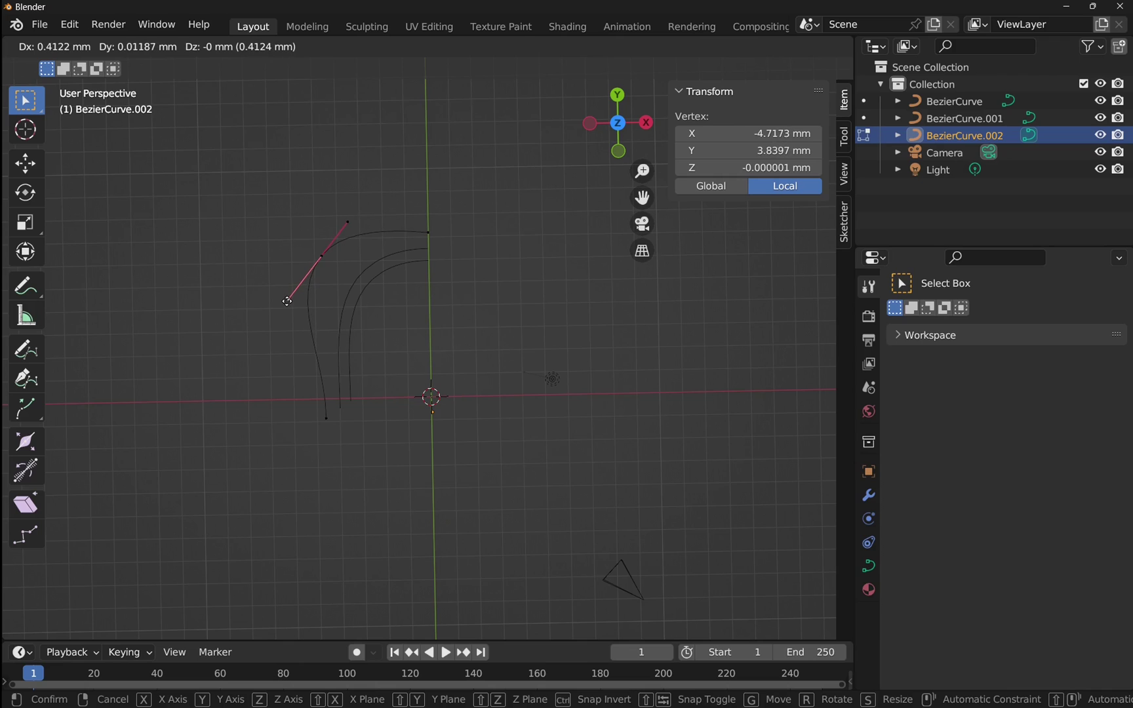
left_click(289, 300)
left_click(425, 232)
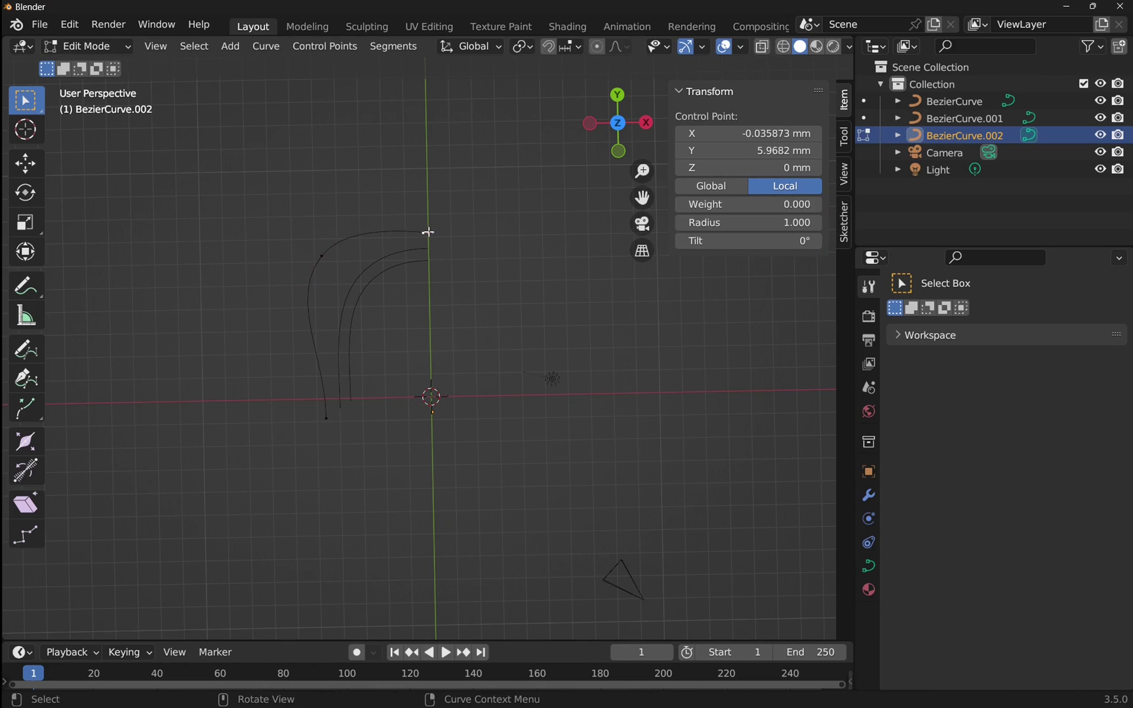
key("alt+a")
middle_click_drag(425, 230, 364, 167)
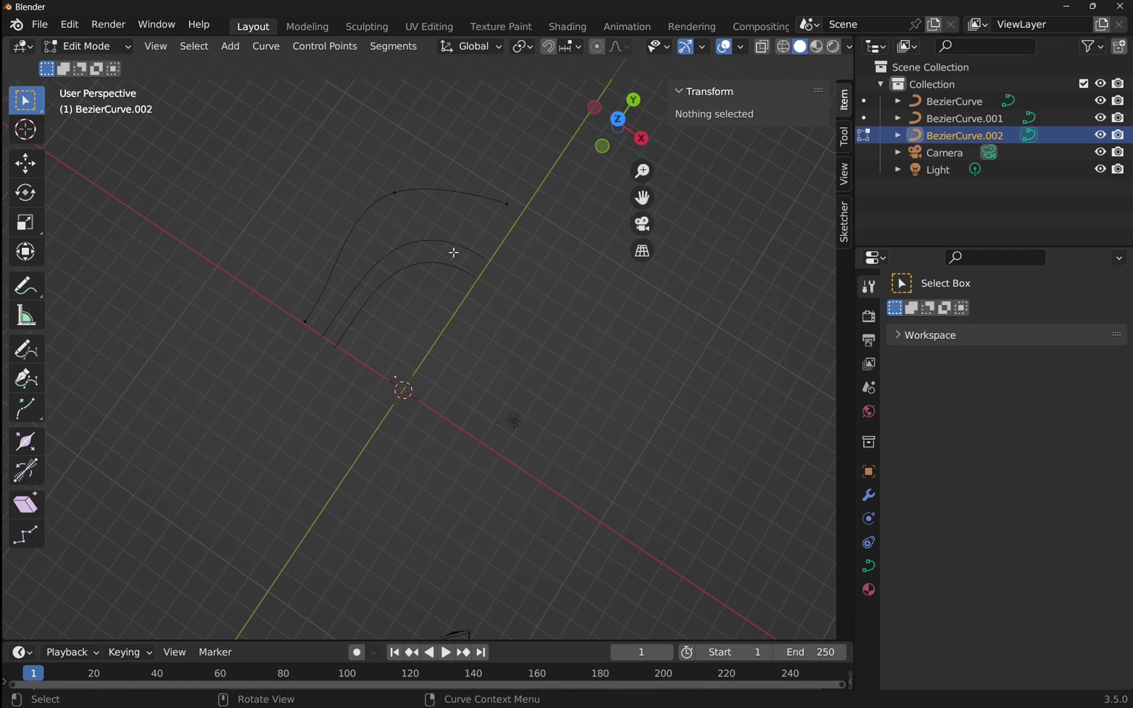
Return to Object Mode and select the lowest curve, BezierCurve
left_click(82, 46)
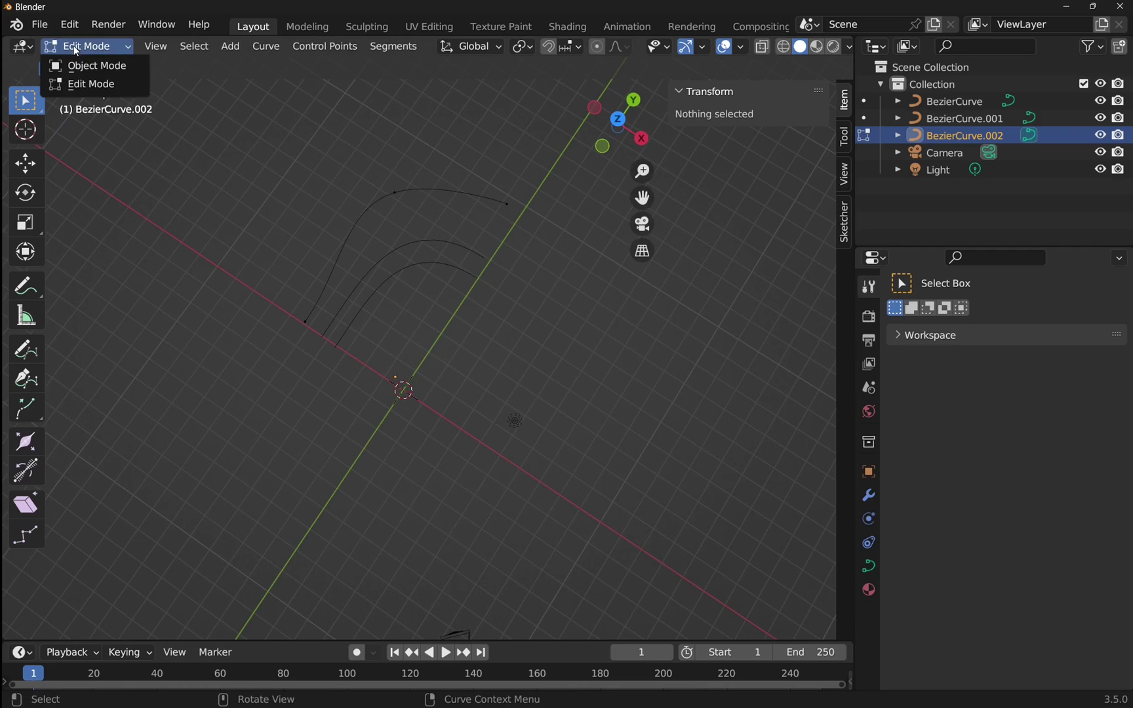
left_click(80, 67)
left_click(479, 255)
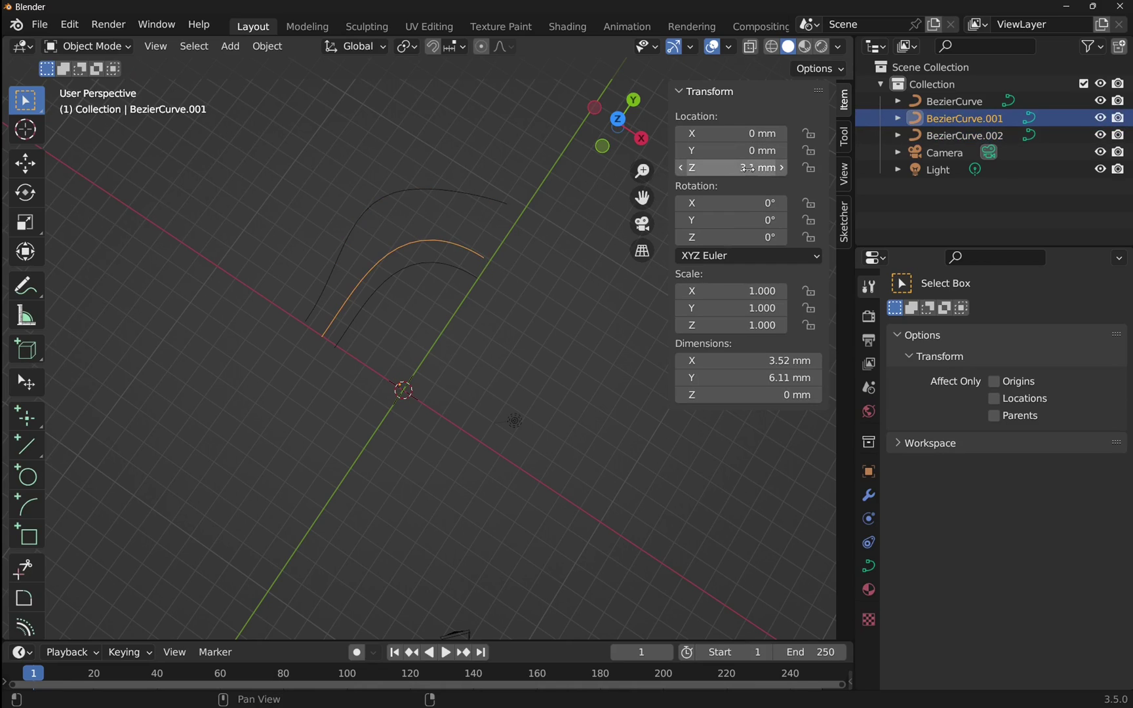
left_click(423, 265)
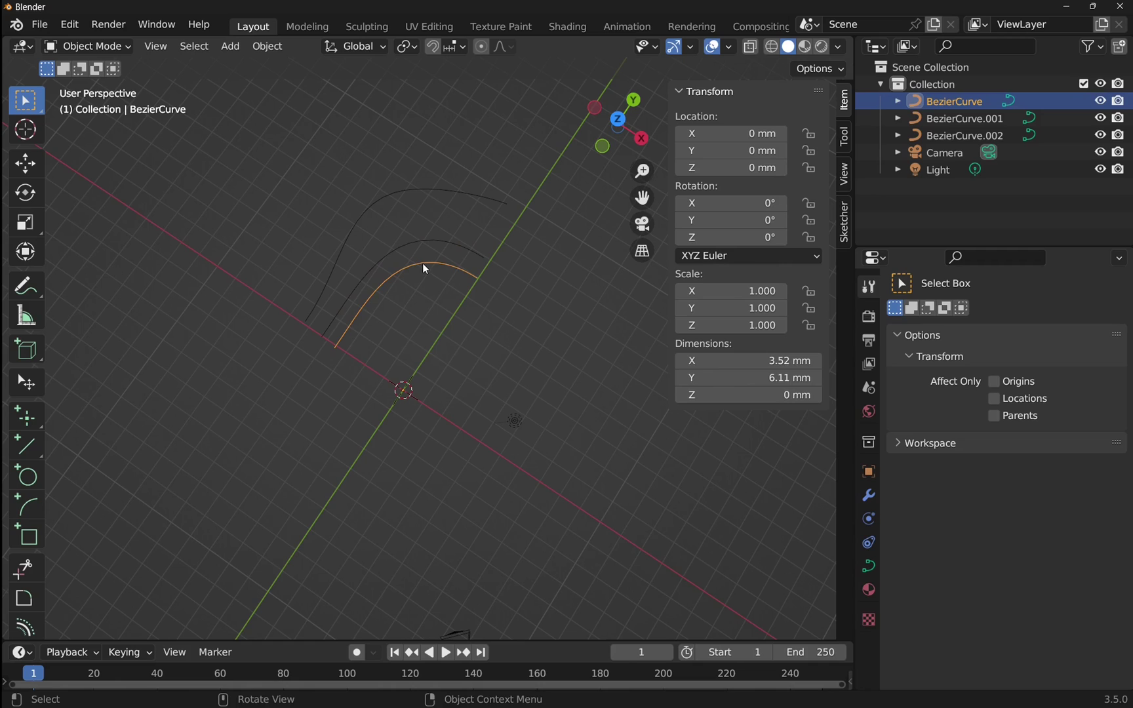
middle_click_drag(463, 226, 457, 270)
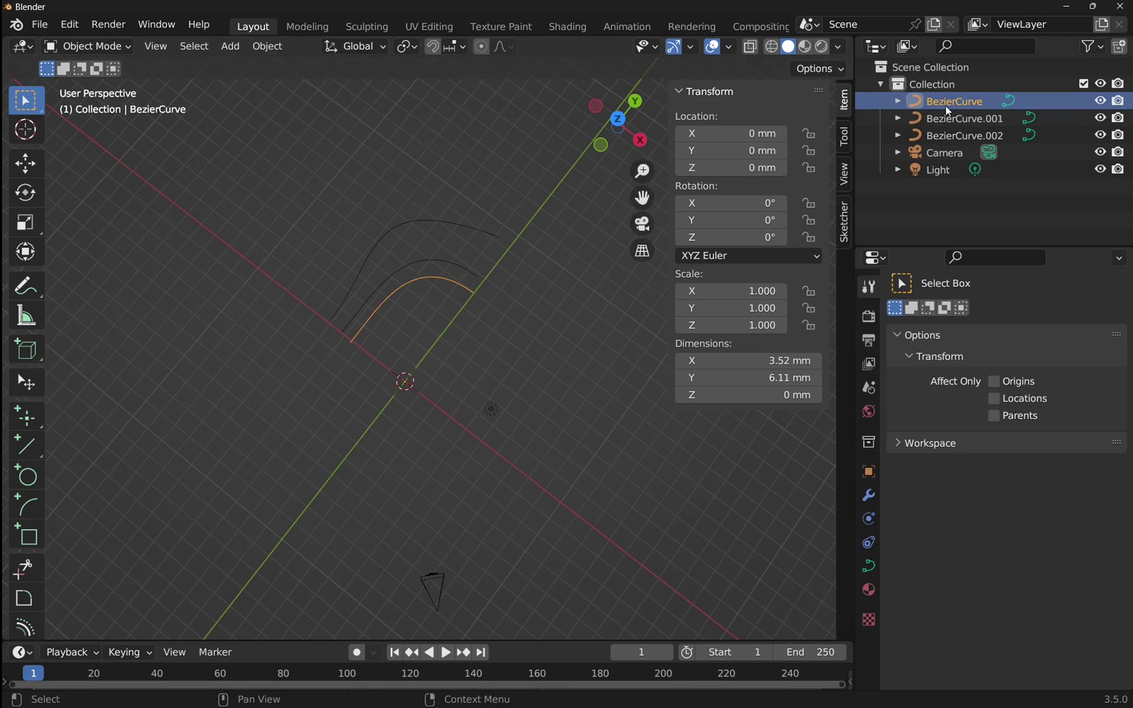
Reshape BezierCurve's points, moving its end point to Y 5.33 mm for a tighter arc
left_click(86, 47)
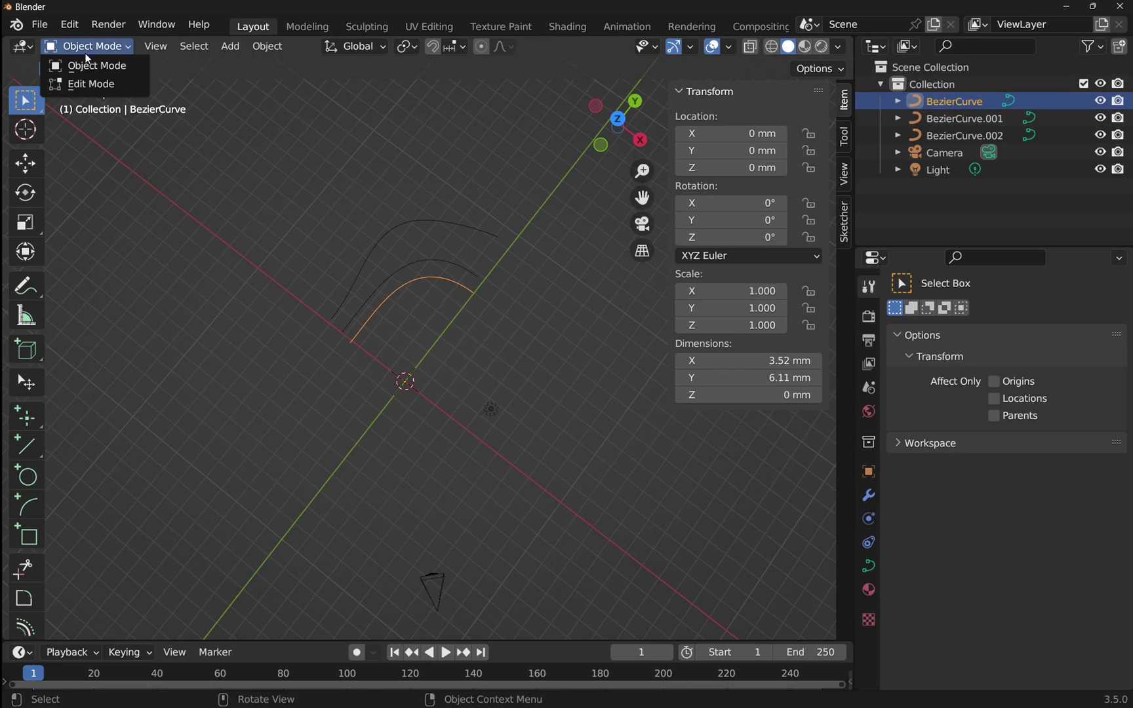
left_click(90, 83)
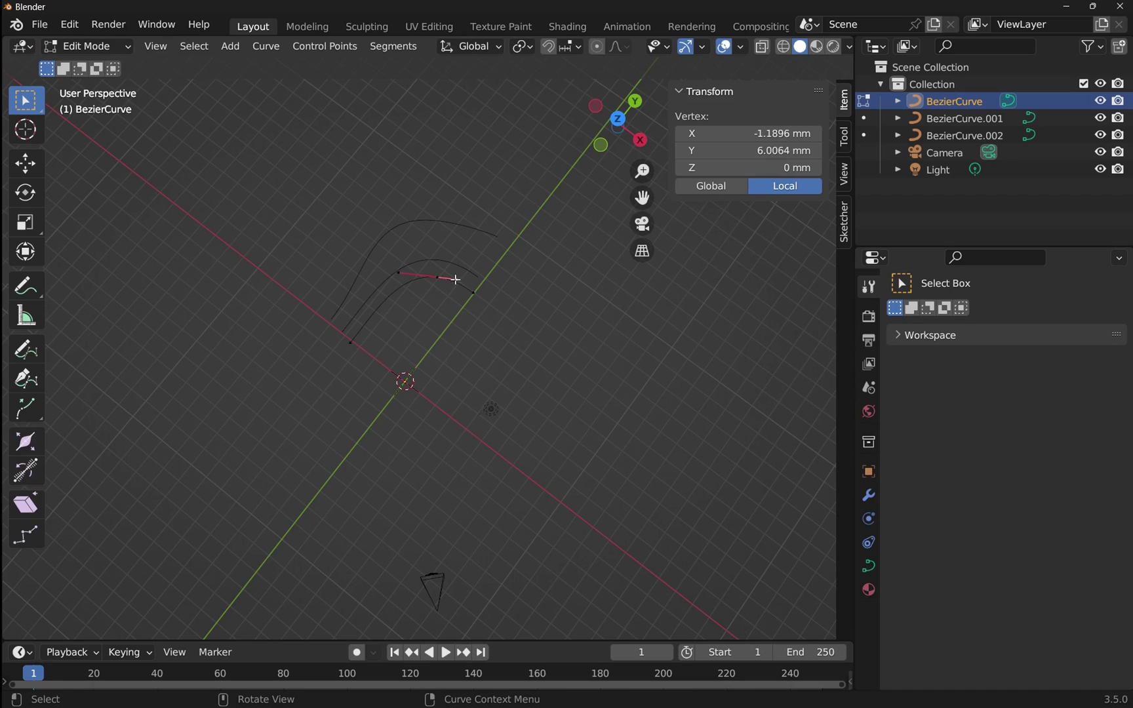
mouse_move(458, 280)
left_mouse_down()
mouse_move(473, 269)
mouse_move(449, 275)
mouse_move(462, 276)
left_mouse_up()
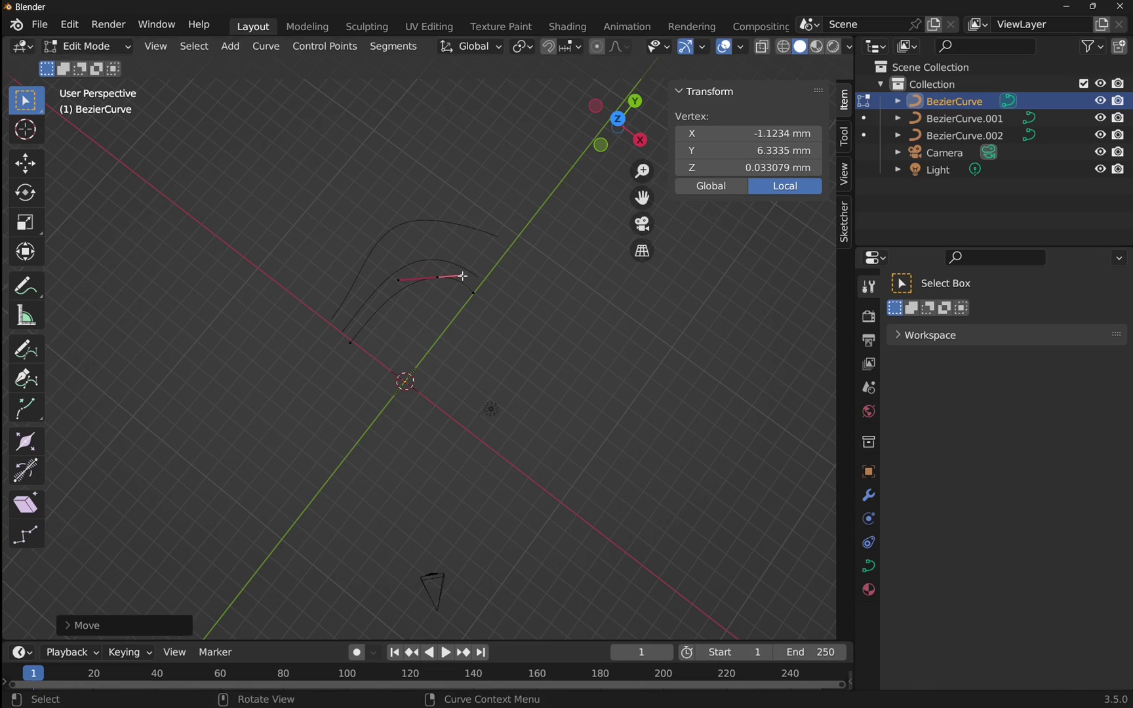
scroll(463, 276, "up", 4)
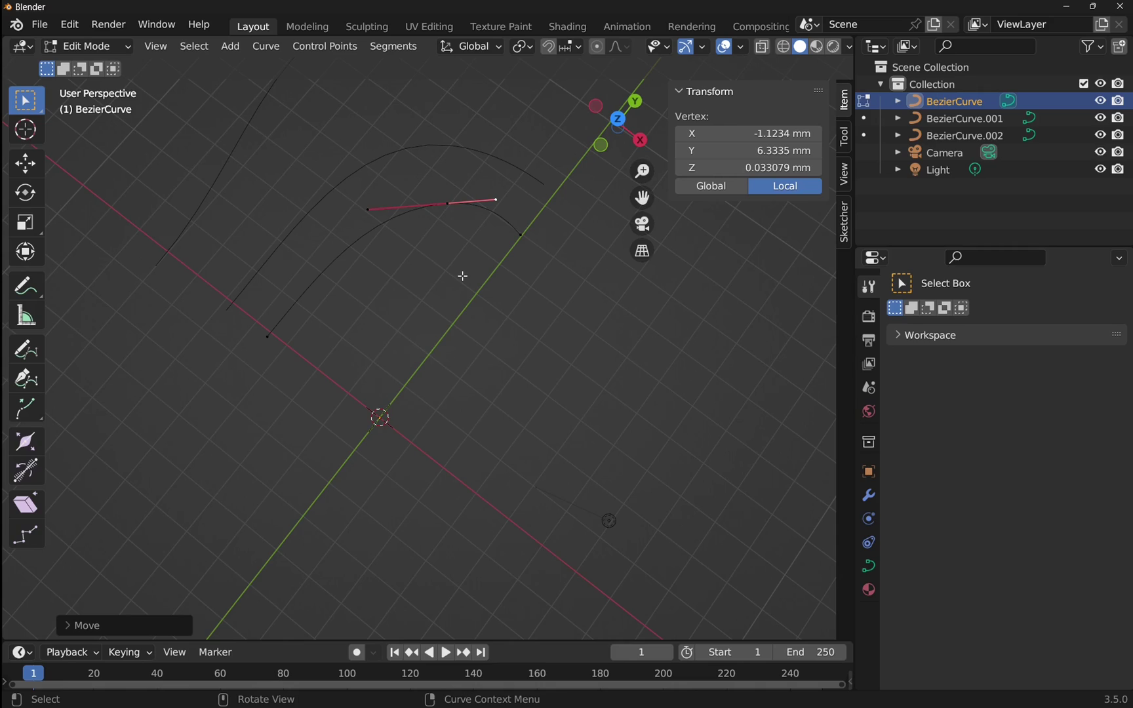
left_click(449, 205)
left_click_drag(449, 204, 420, 229)
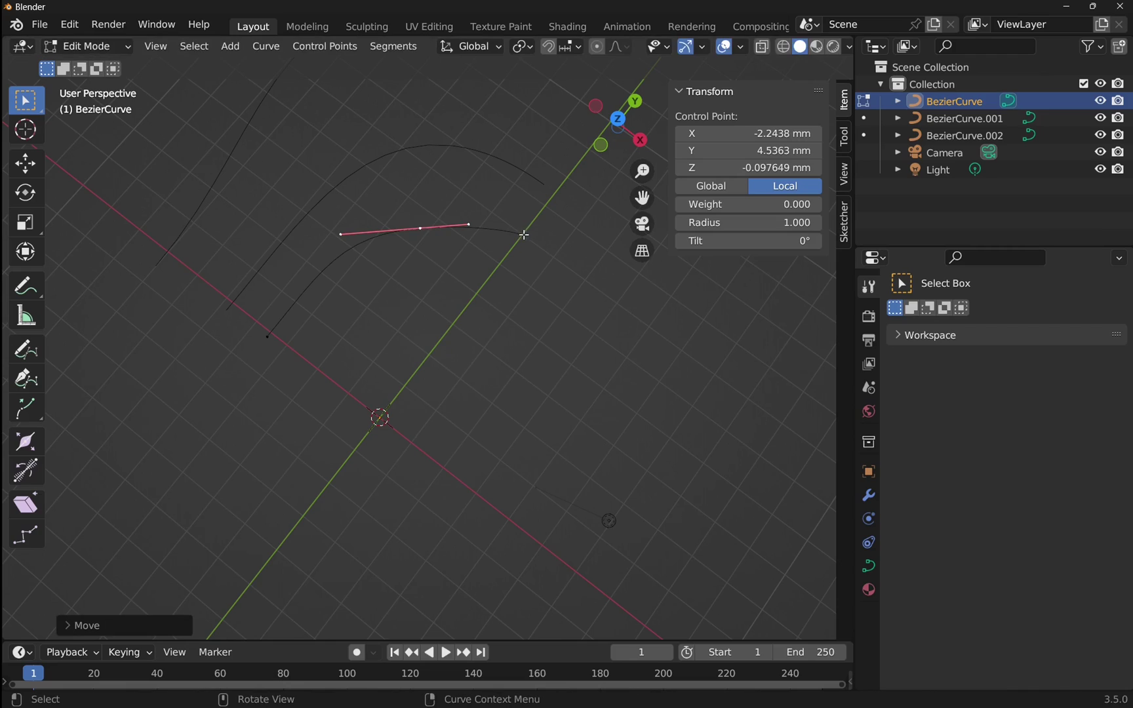
left_click(522, 234)
left_click_drag(522, 235, 506, 254)
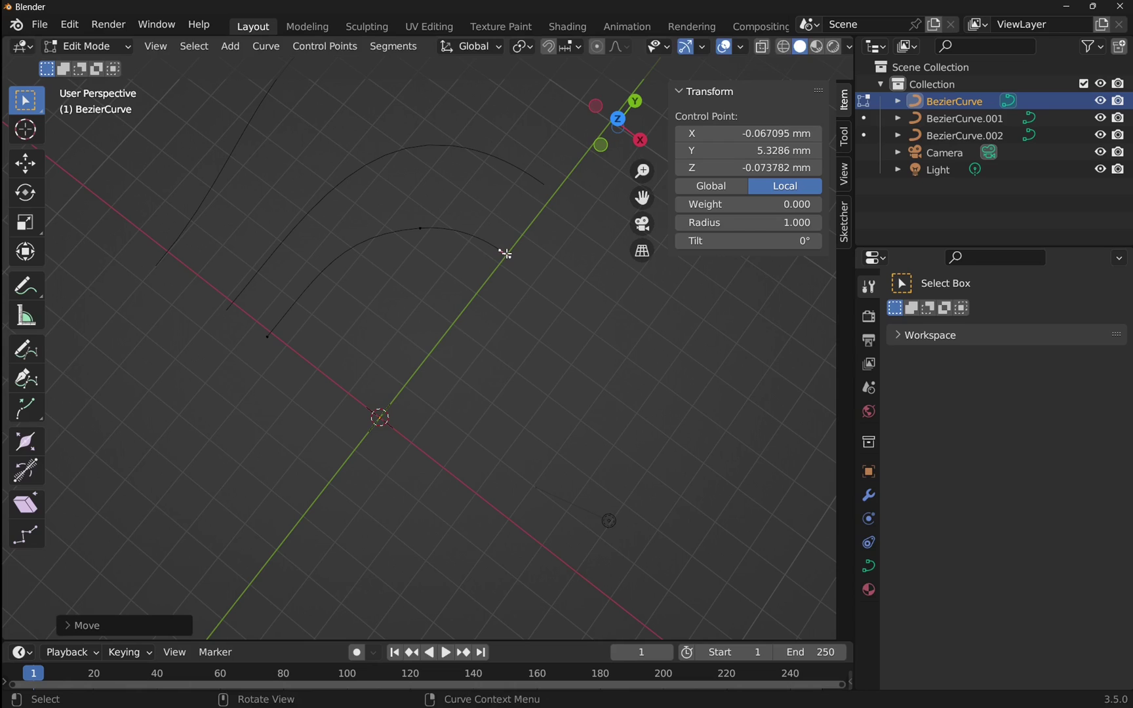
scroll(515, 240, "down", 4)
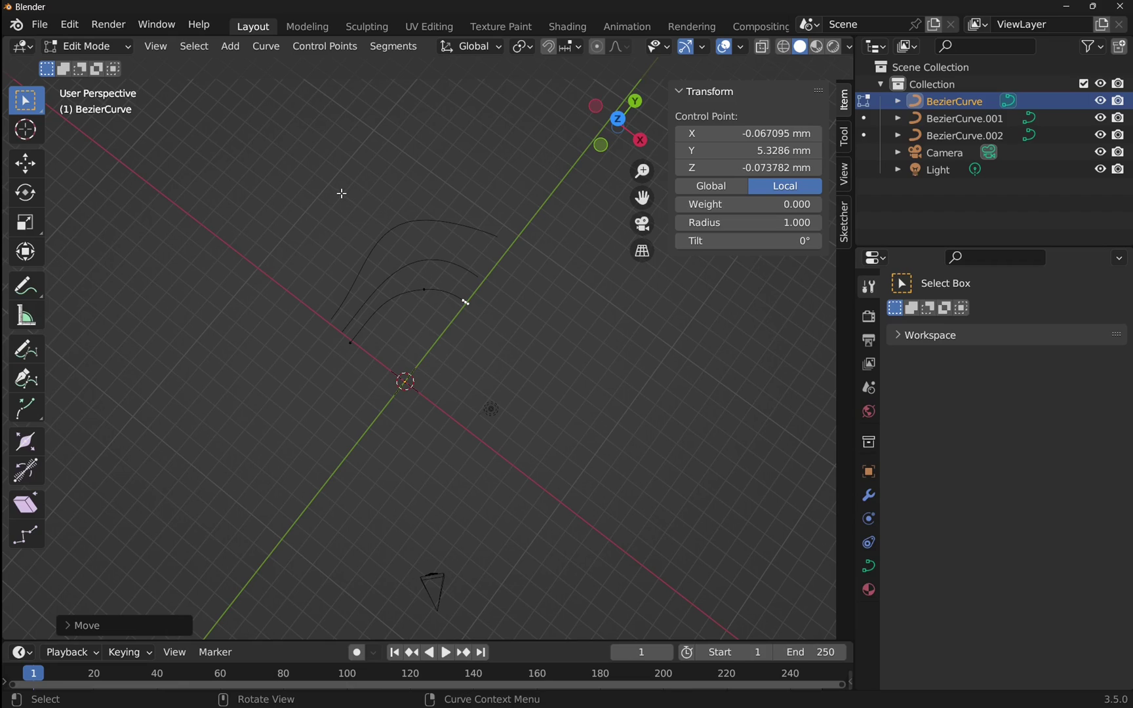
Leave curve editing and return to Object Mode
left_click(83, 47)
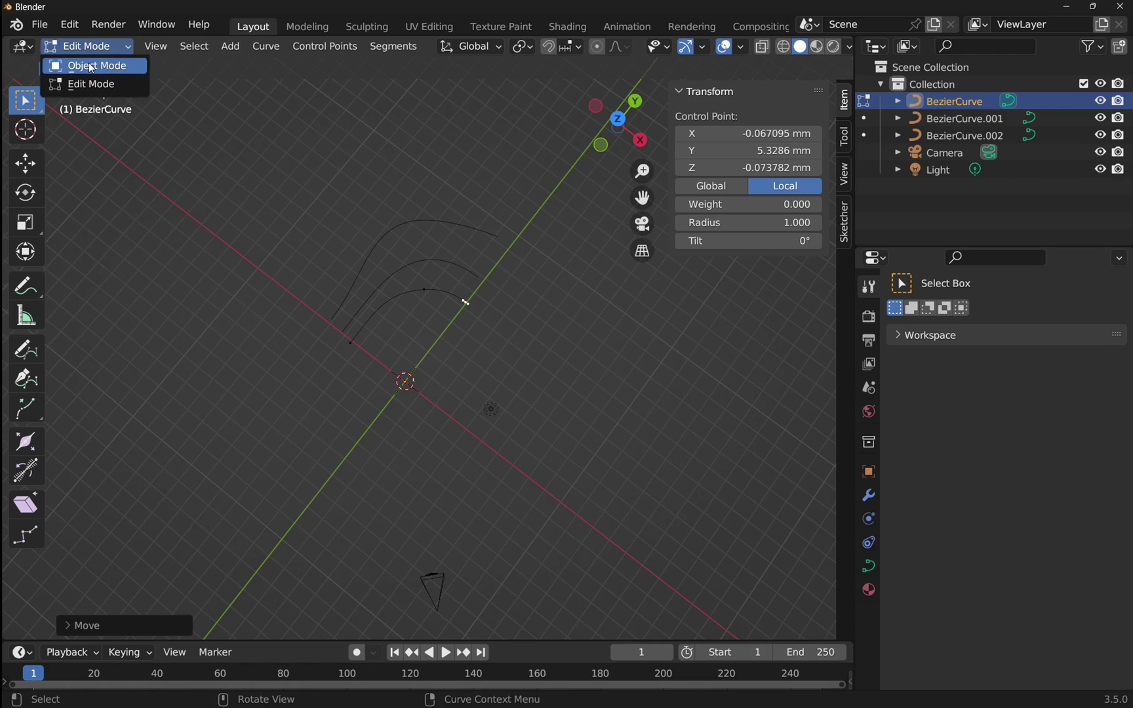
left_click(89, 66)
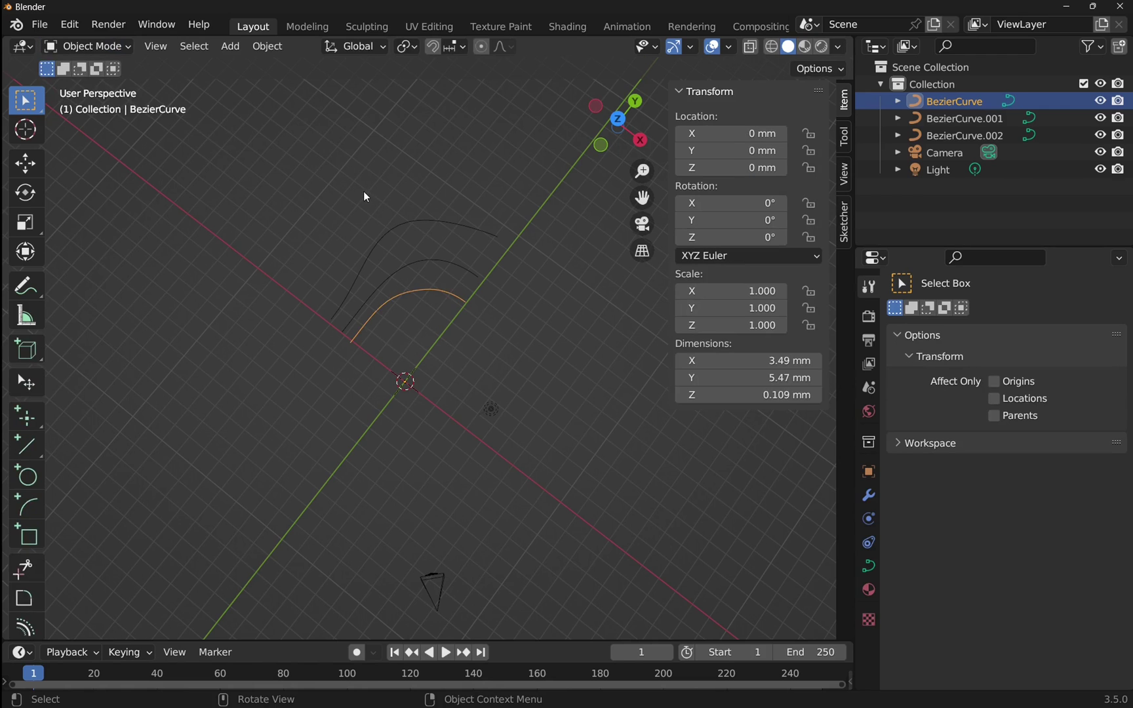
middle_click_drag(365, 196, 405, 157)
Select BezierCurve, BezierCurve.001 and BezierCurve.002, making BezierCurve.001 the active object
left_click_drag(271, 137, 505, 446)
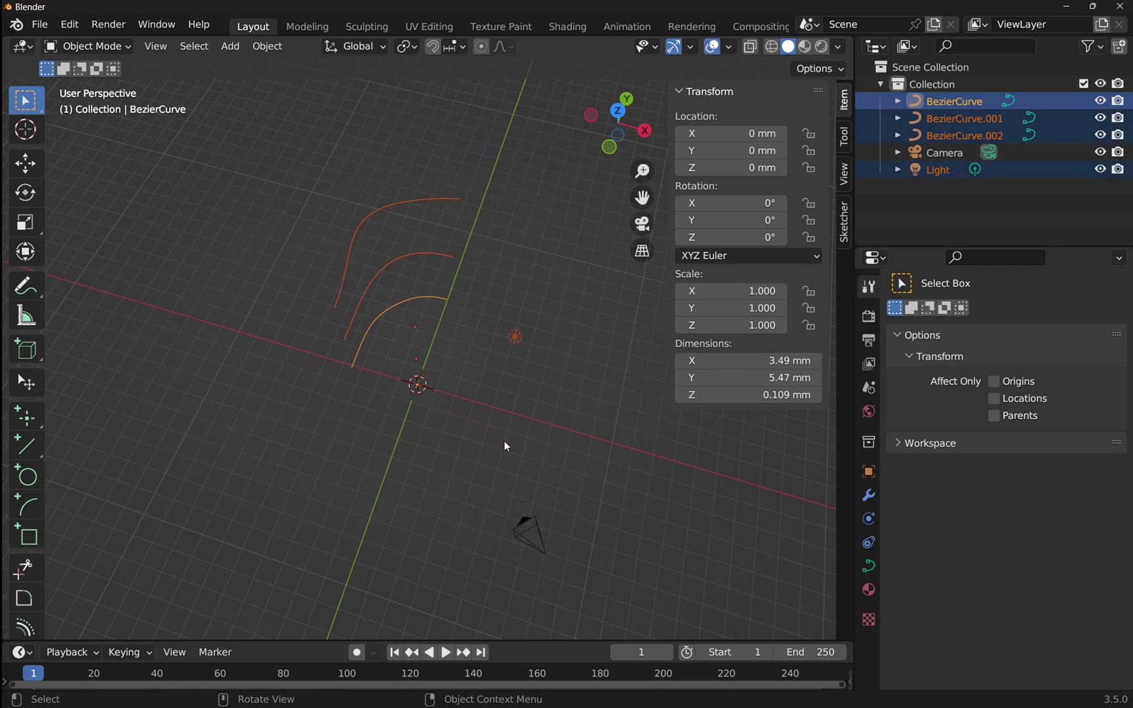
left_click(534, 347)
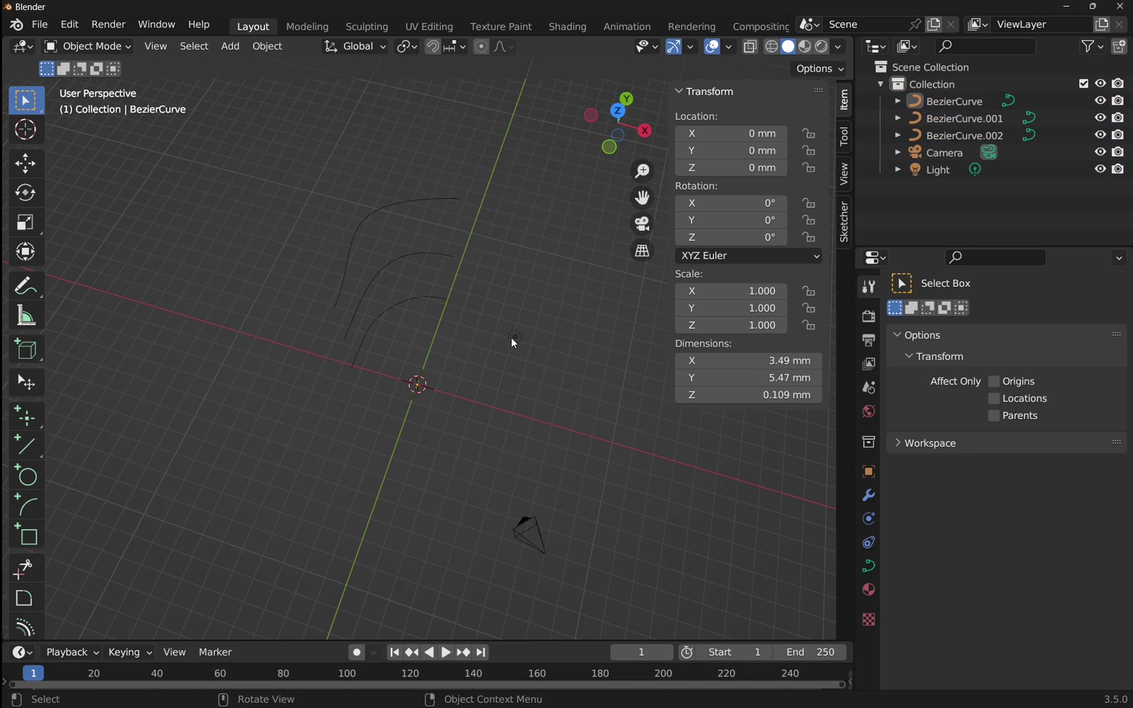
left_click(516, 336)
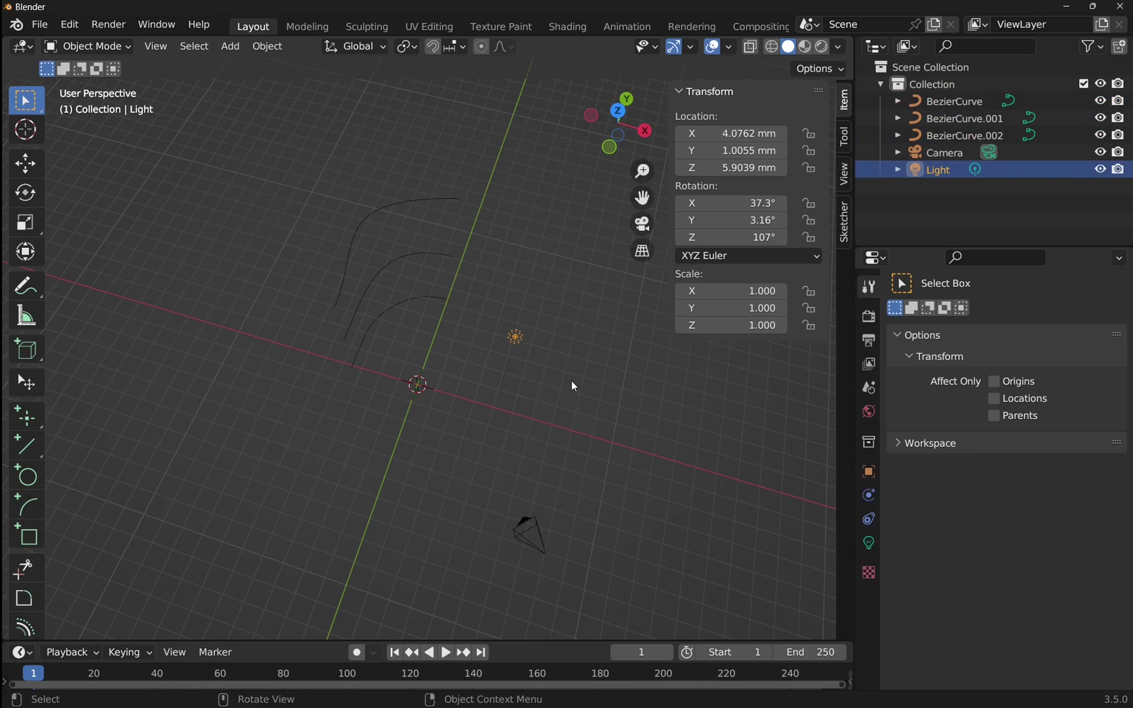
left_click(944, 103)
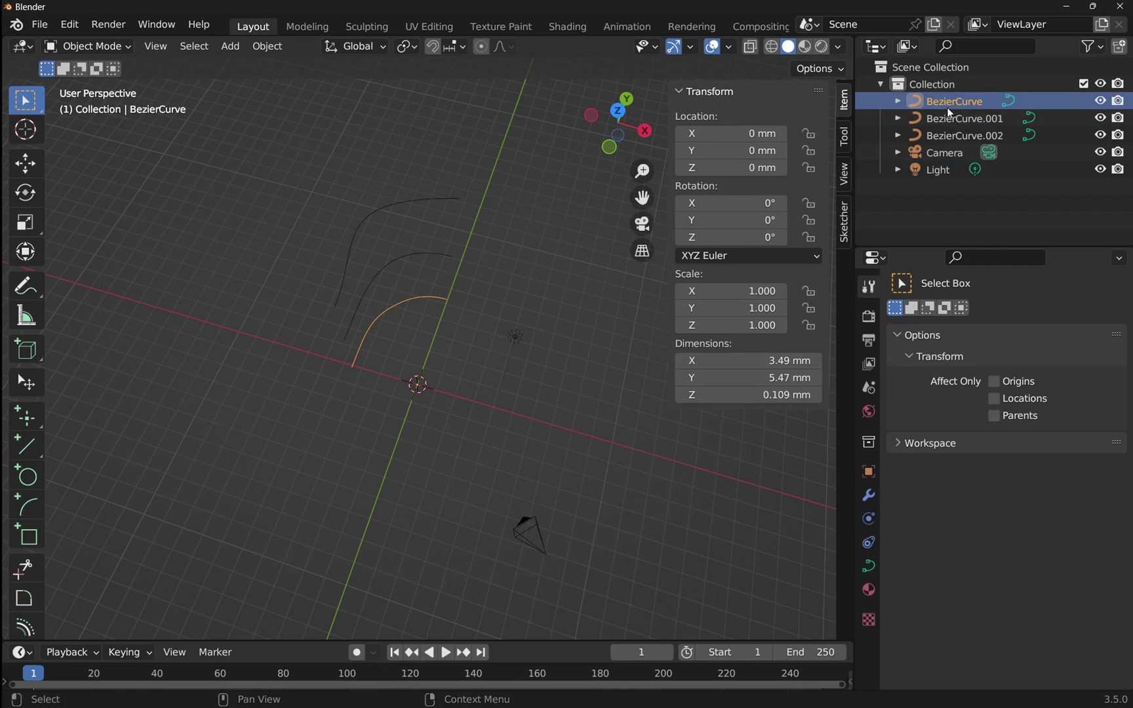
left_click(962, 136, "shift")
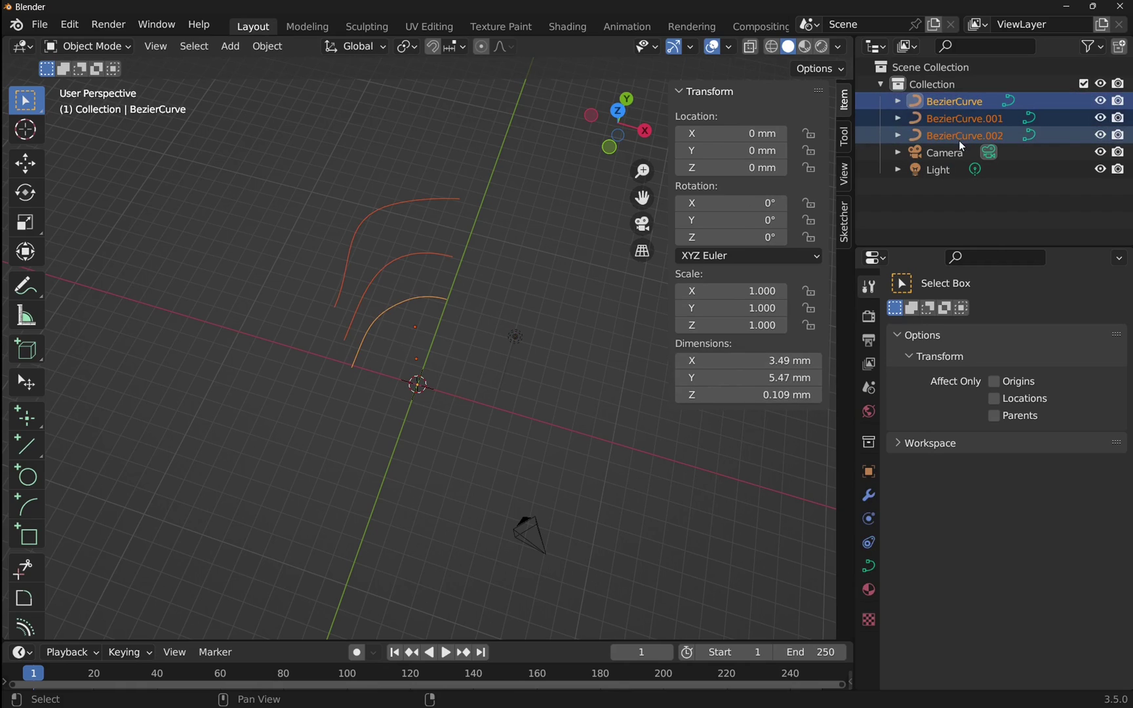
left_click(964, 118, "ctrl")
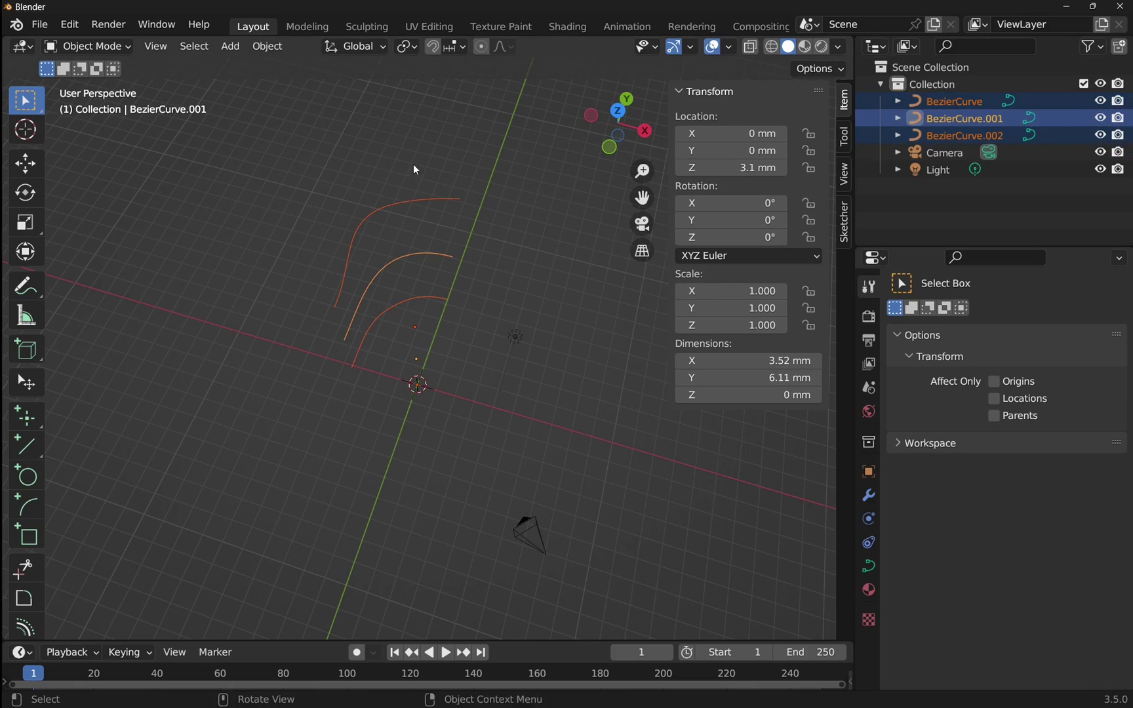
Join the three selected curves into one object using Object > Join
left_click(268, 45)
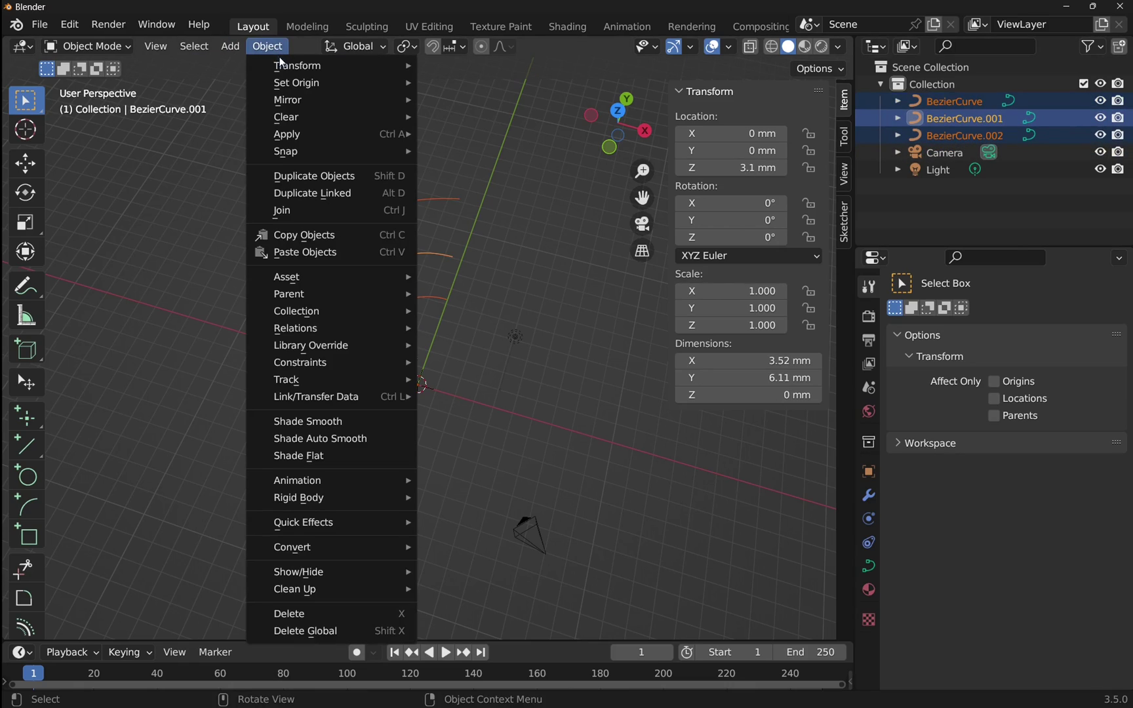
left_click(357, 216)
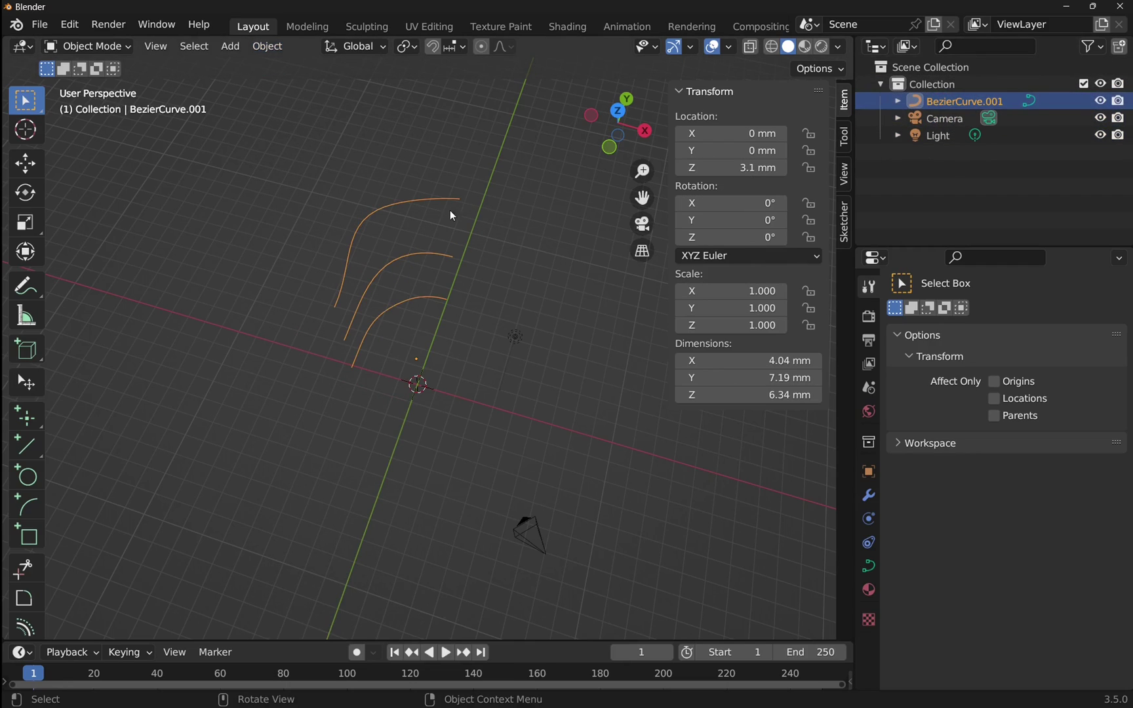
middle_click_drag(445, 222, 458, 279)
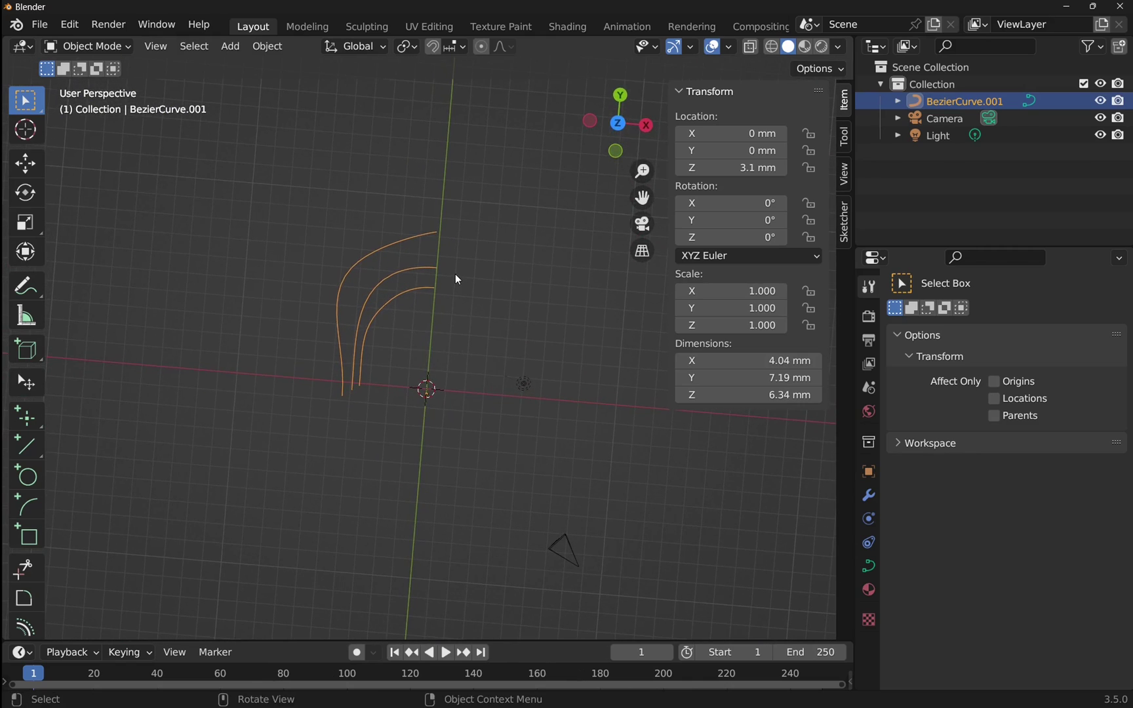
Convert the joined BezierCurve.001 into a mesh via Convert To > Mesh
right_click(400, 267)
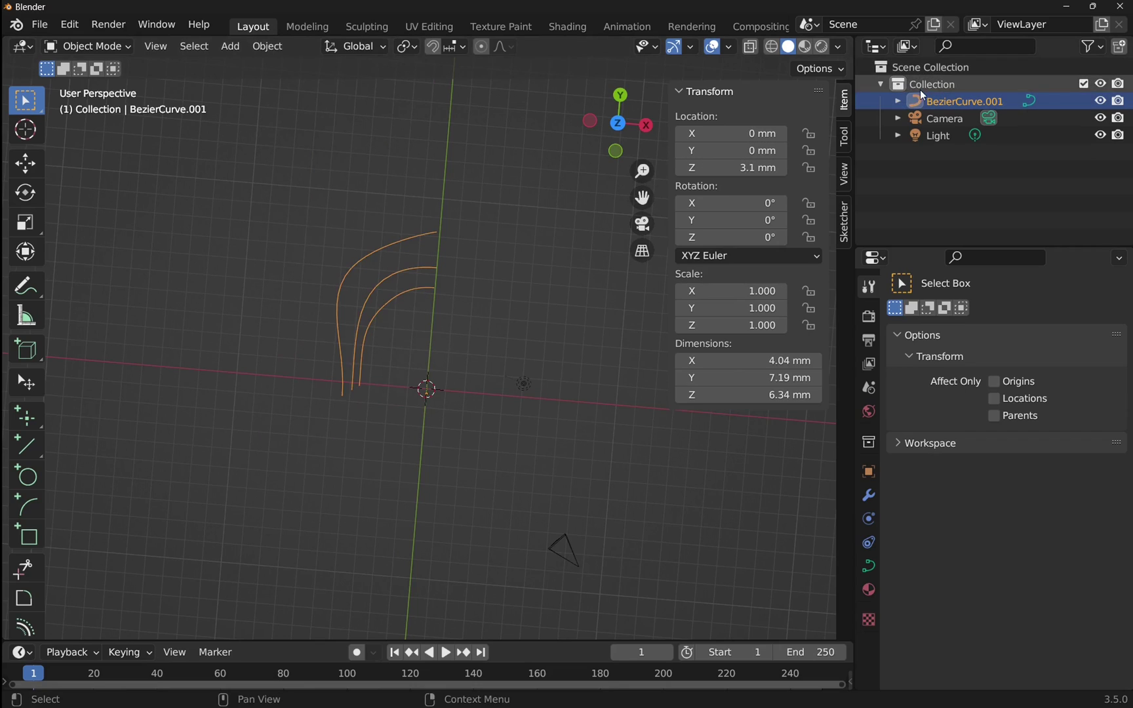
right_click(396, 267)
mouse_move(364, 185)
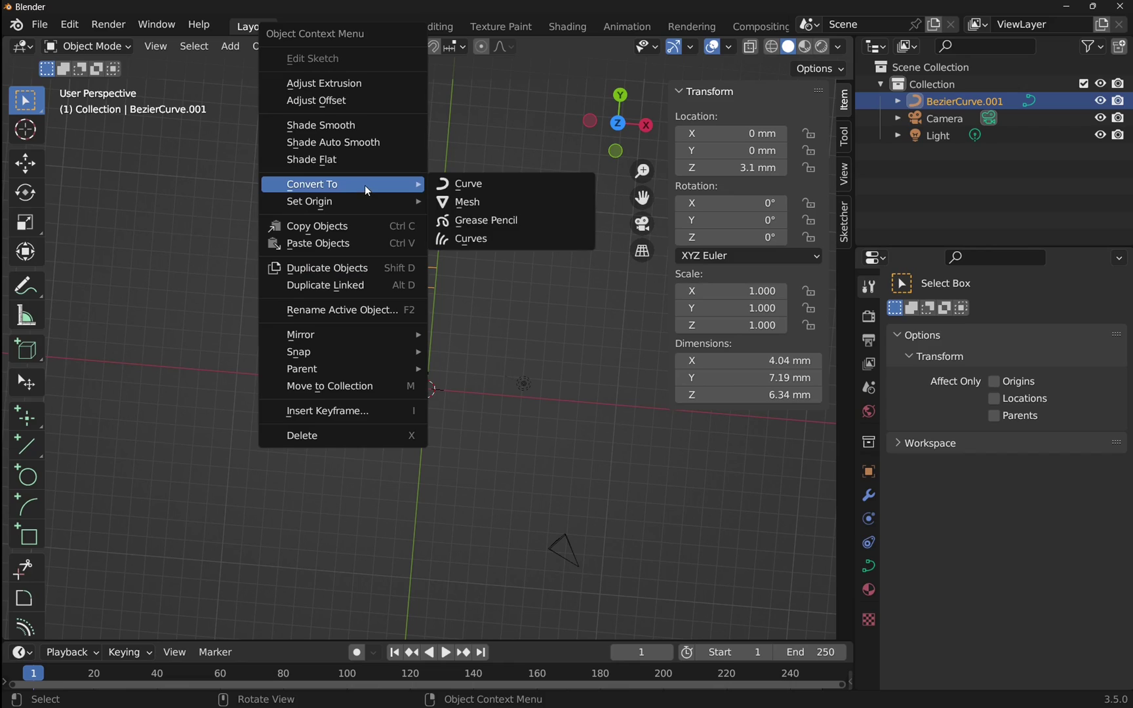
left_click(467, 202)
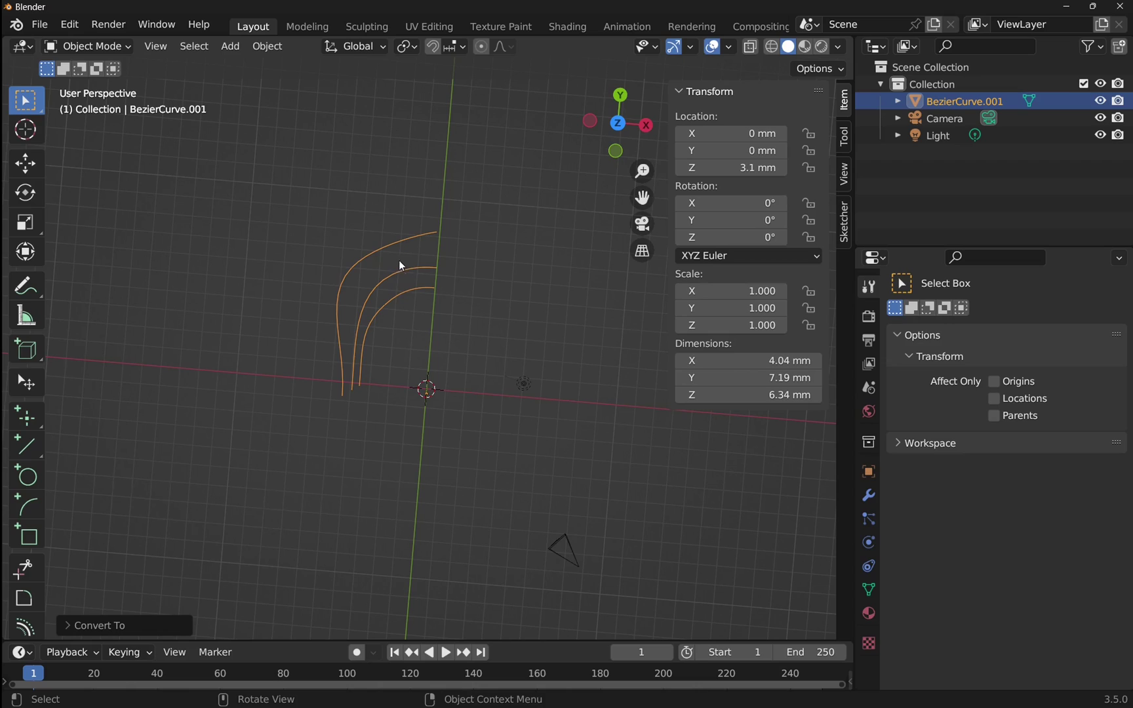
Enter Edit Mode on BezierCurve.001, switch to edge select, and select all three curves' edges
left_click(95, 47)
left_click(95, 83)
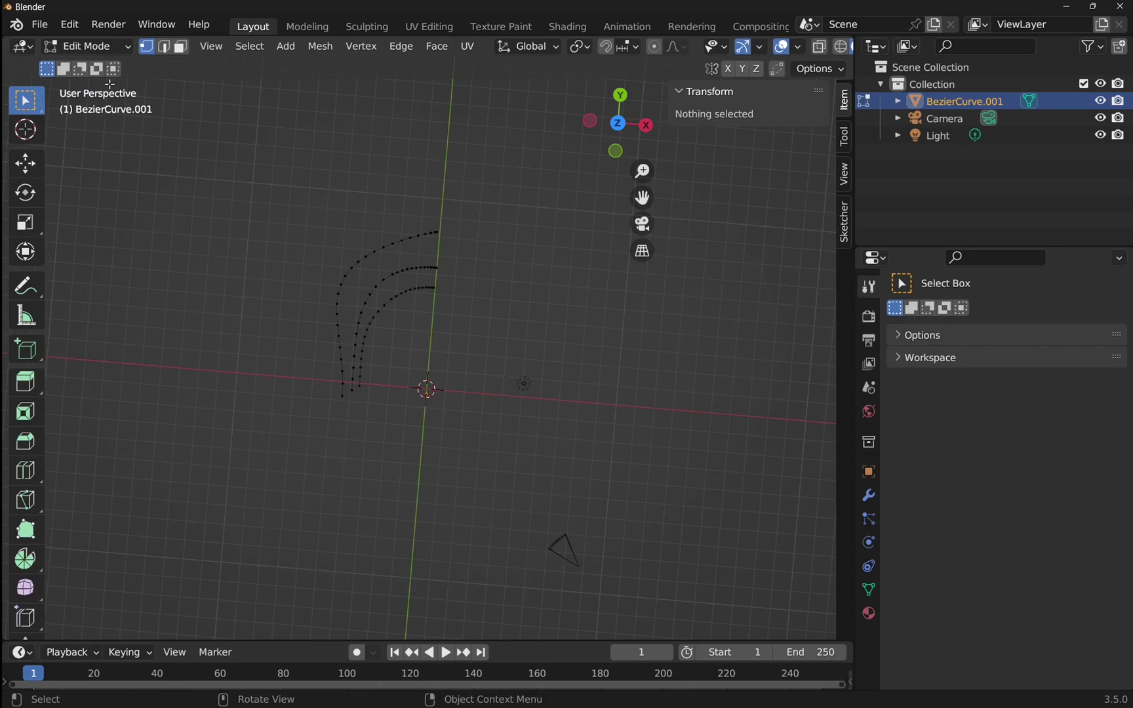
scroll(402, 283, "up", 3)
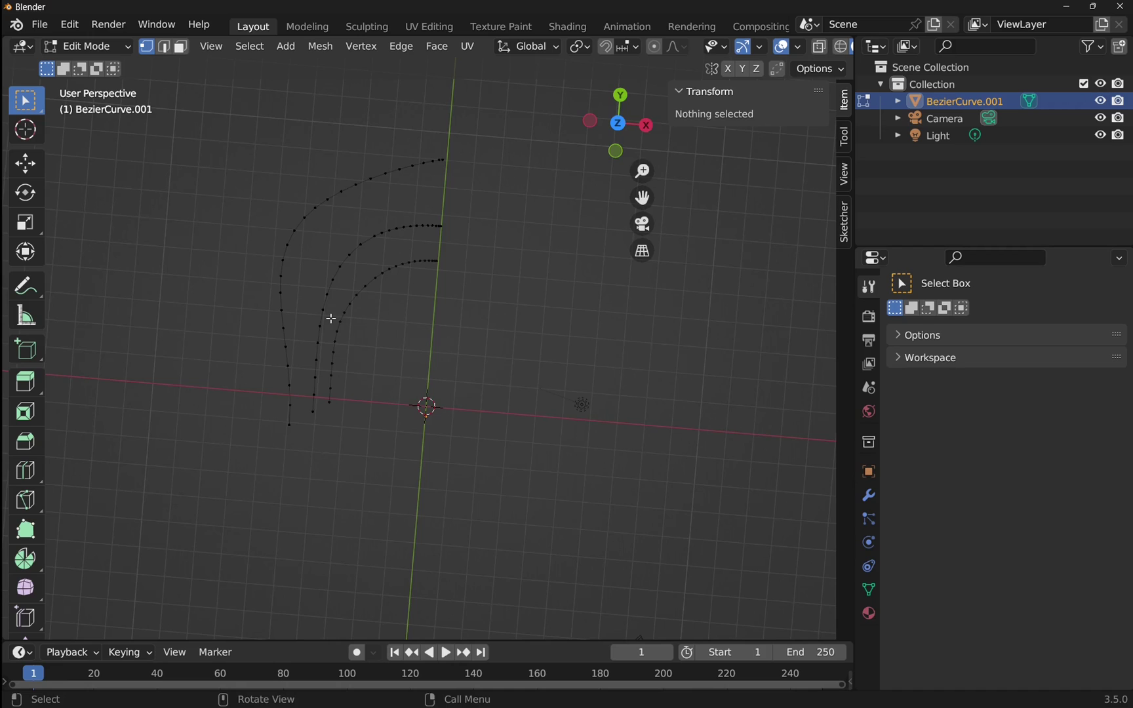
middle_click_drag(330, 319, 263, 320)
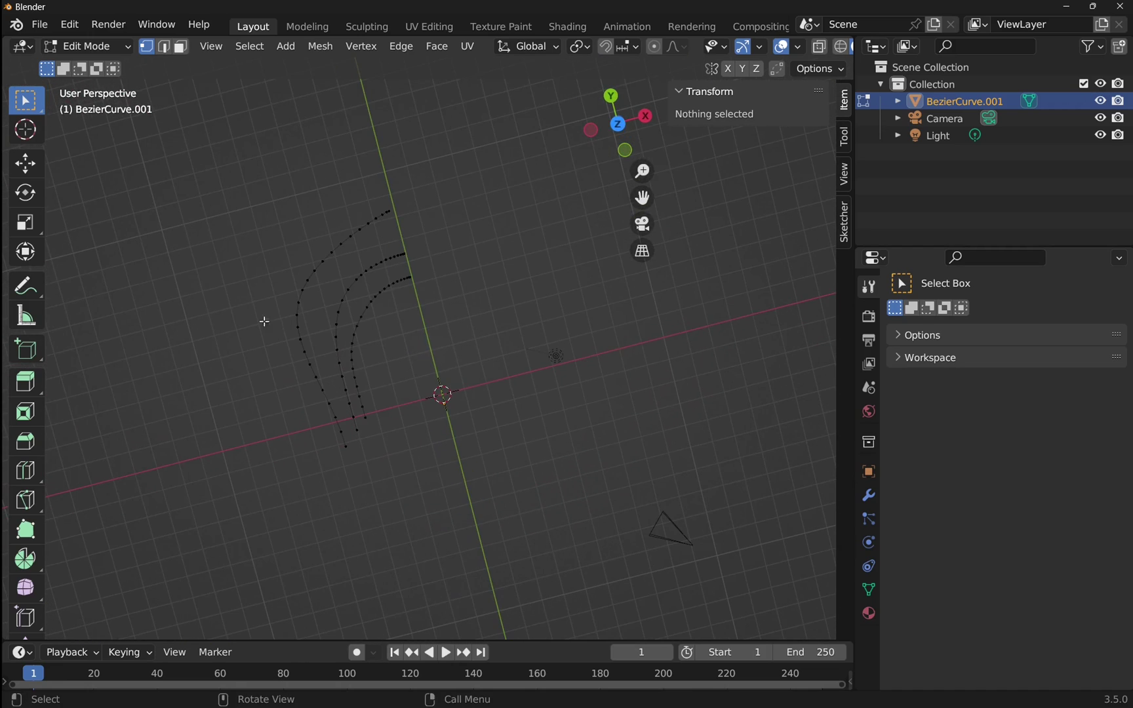
left_click(165, 48)
left_click(349, 234)
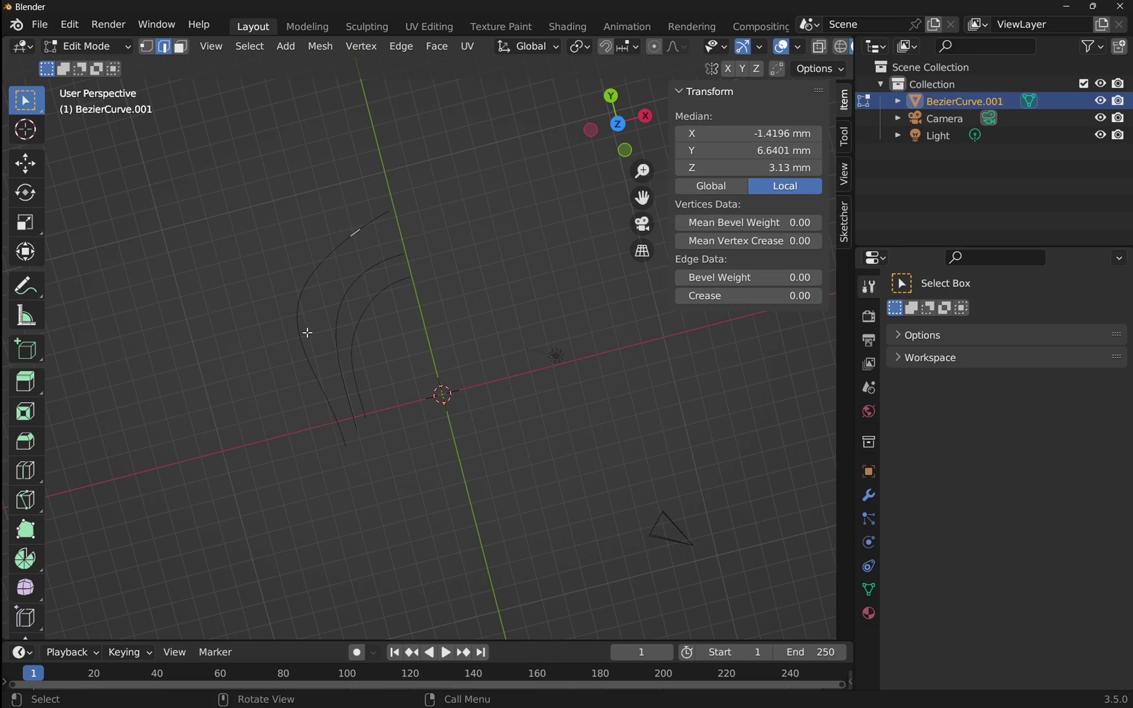
left_click_drag(172, 123, 529, 488)
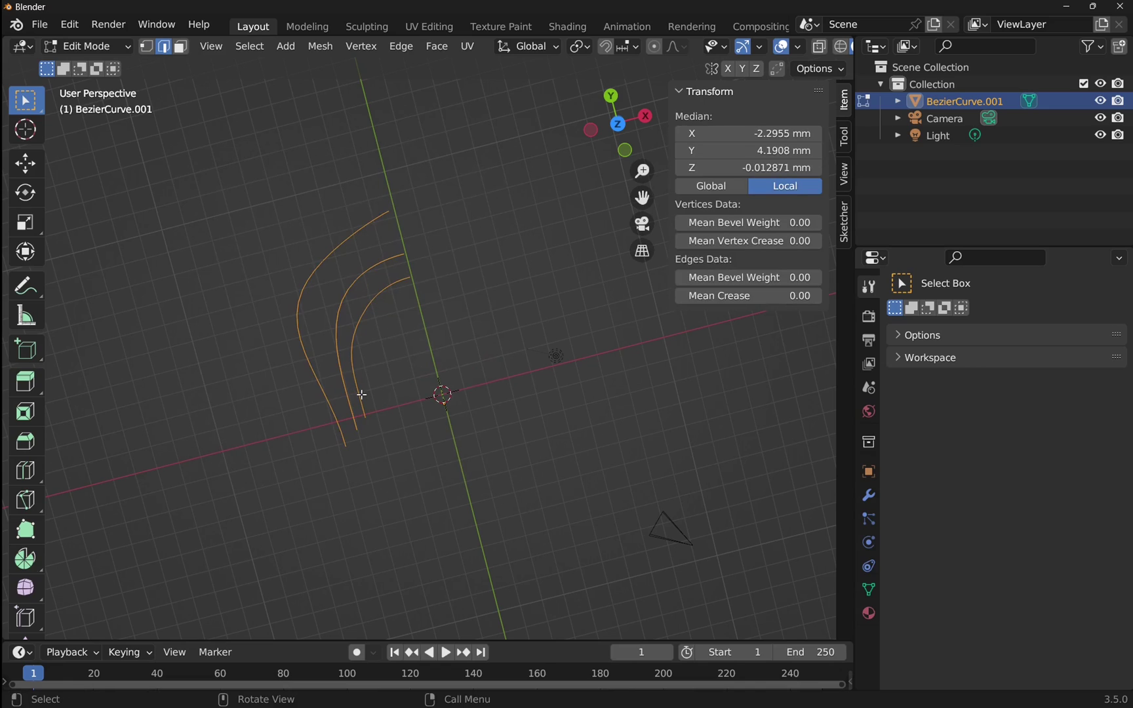
Apply Bridge Edge Loops to the three curve lines and orbit to inspect the sheet
right_click(345, 294)
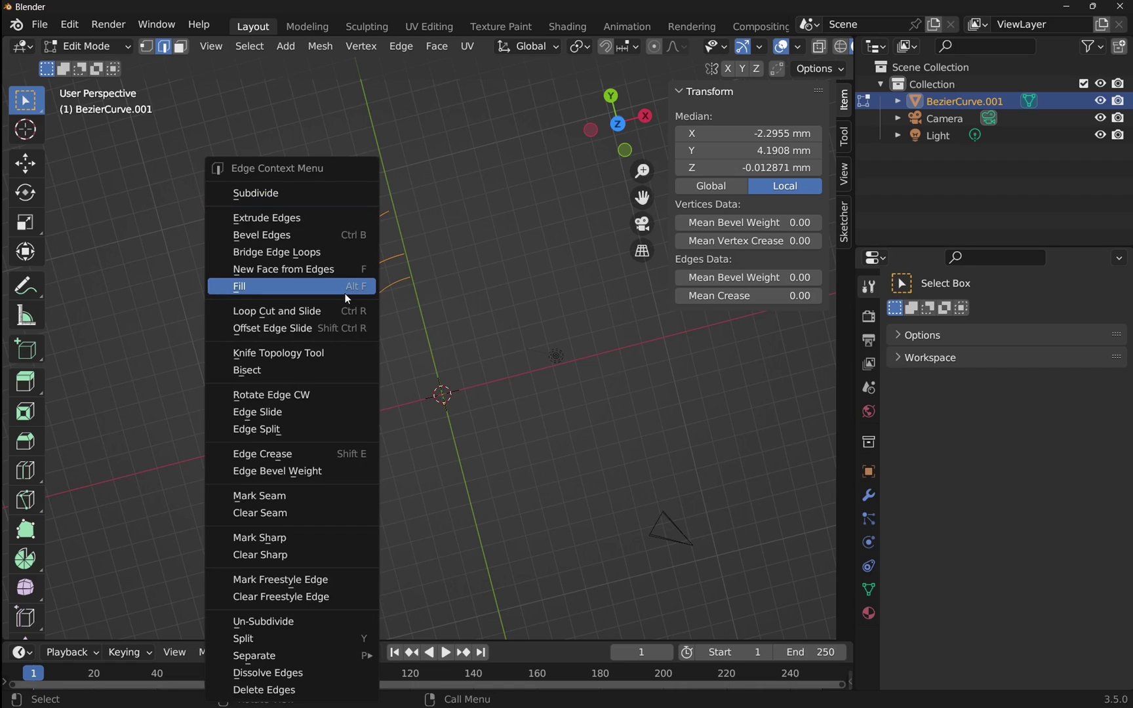
left_click(299, 256)
mouse_move(324, 253)
middle_mouse_down()
mouse_move(455, 417)
mouse_move(238, 268)
middle_mouse_up()
middle_click_drag(393, 360, 312, 369)
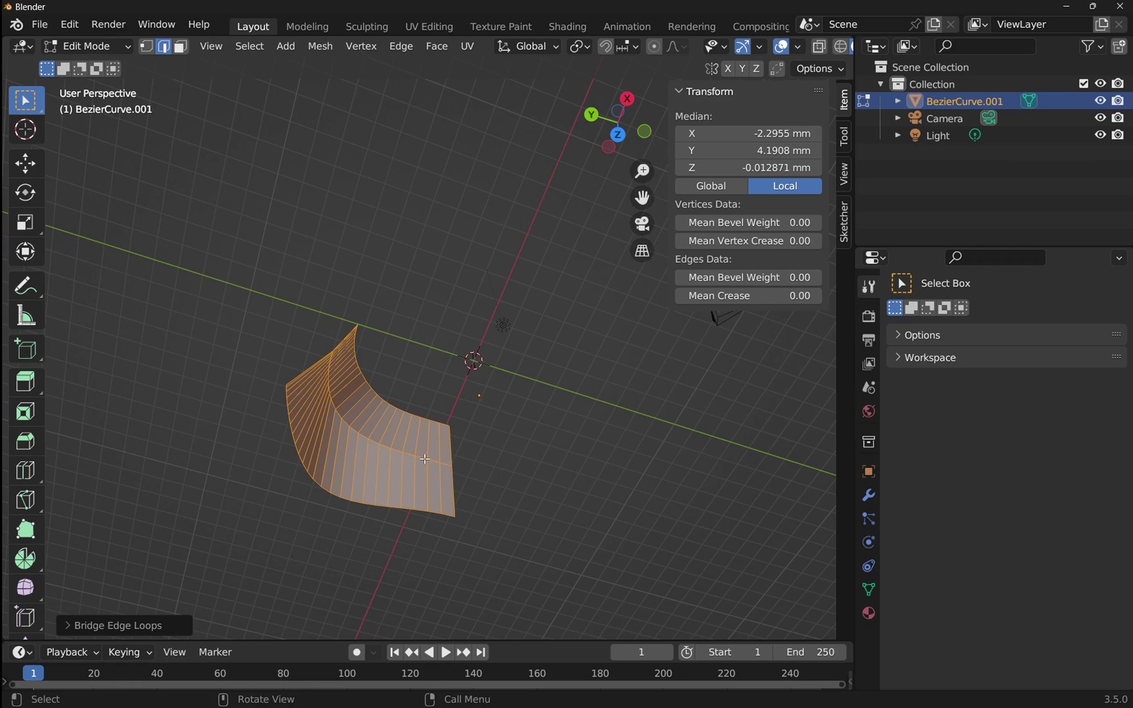
middle_click_drag(358, 503, 300, 428)
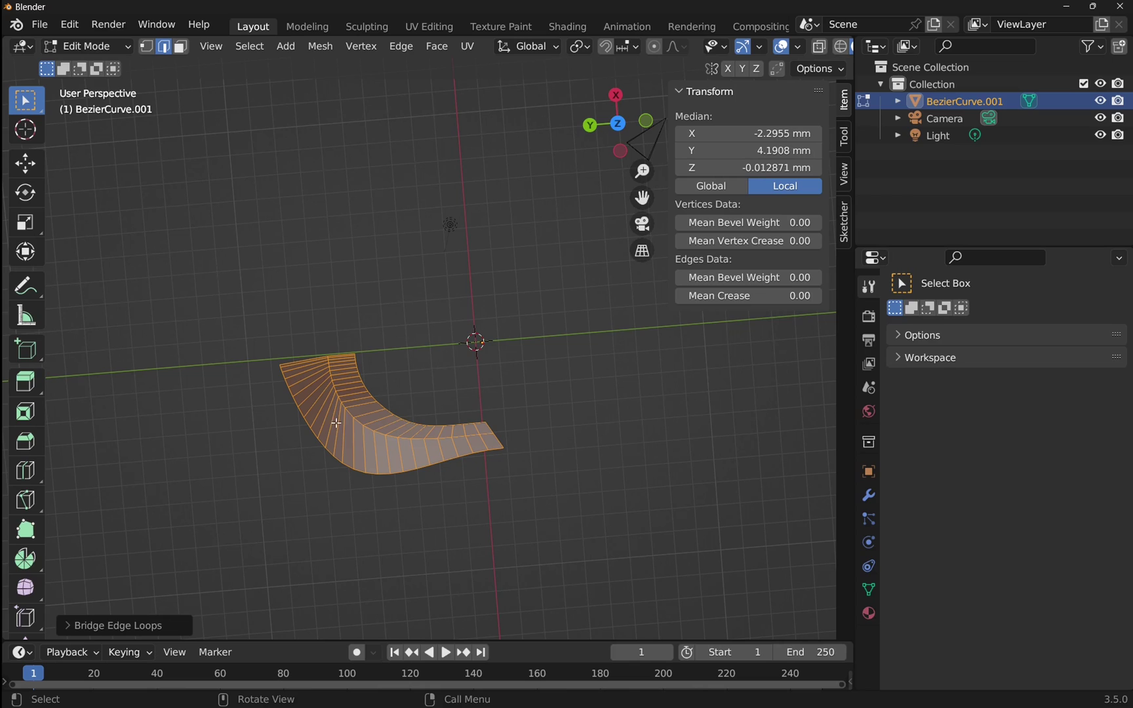
middle_click_drag(383, 462, 346, 334)
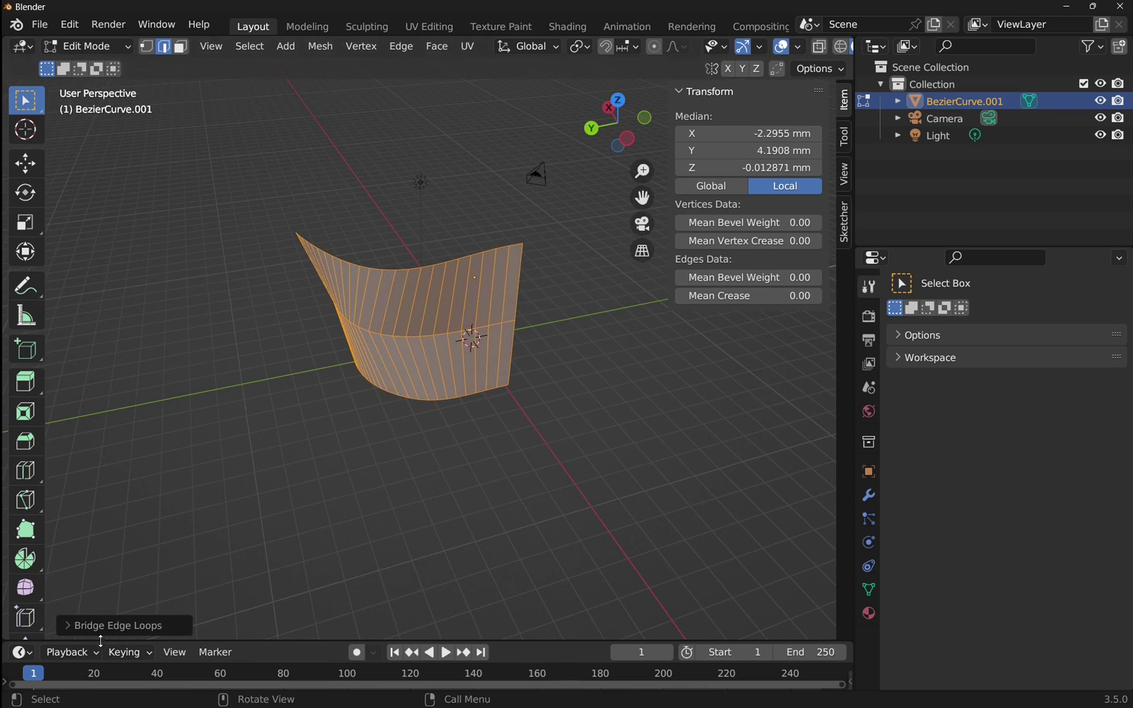
Try the bridge profile shapes Sphere and then Smooth
left_click(71, 626)
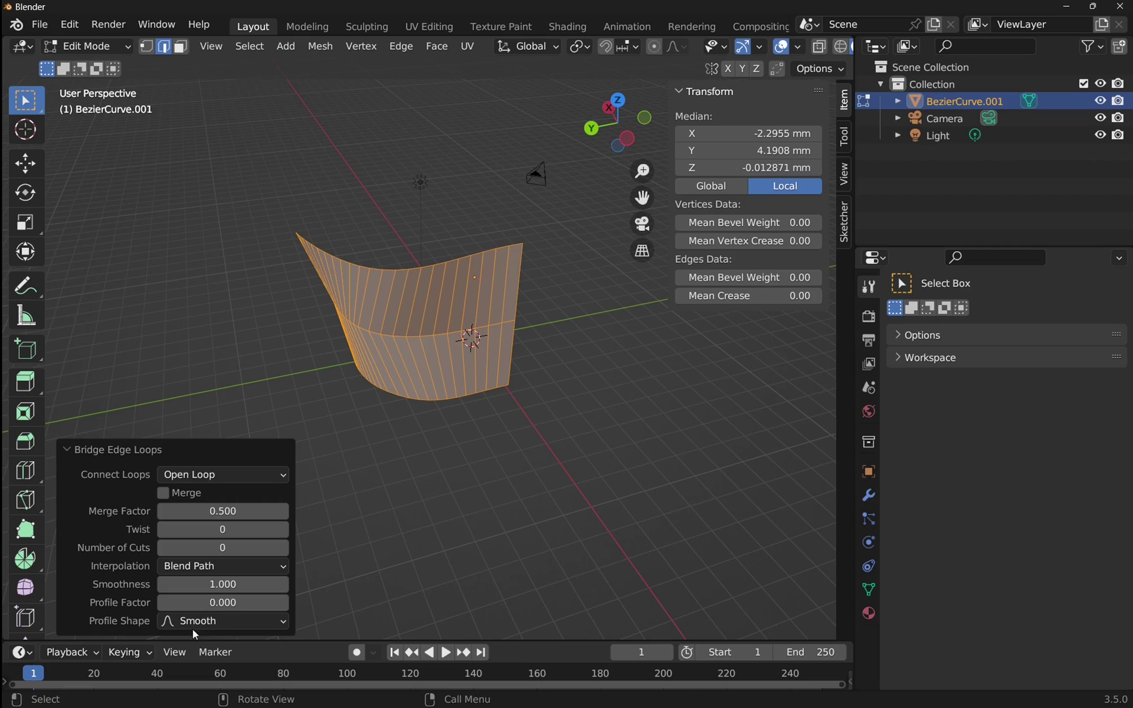
left_click(223, 623)
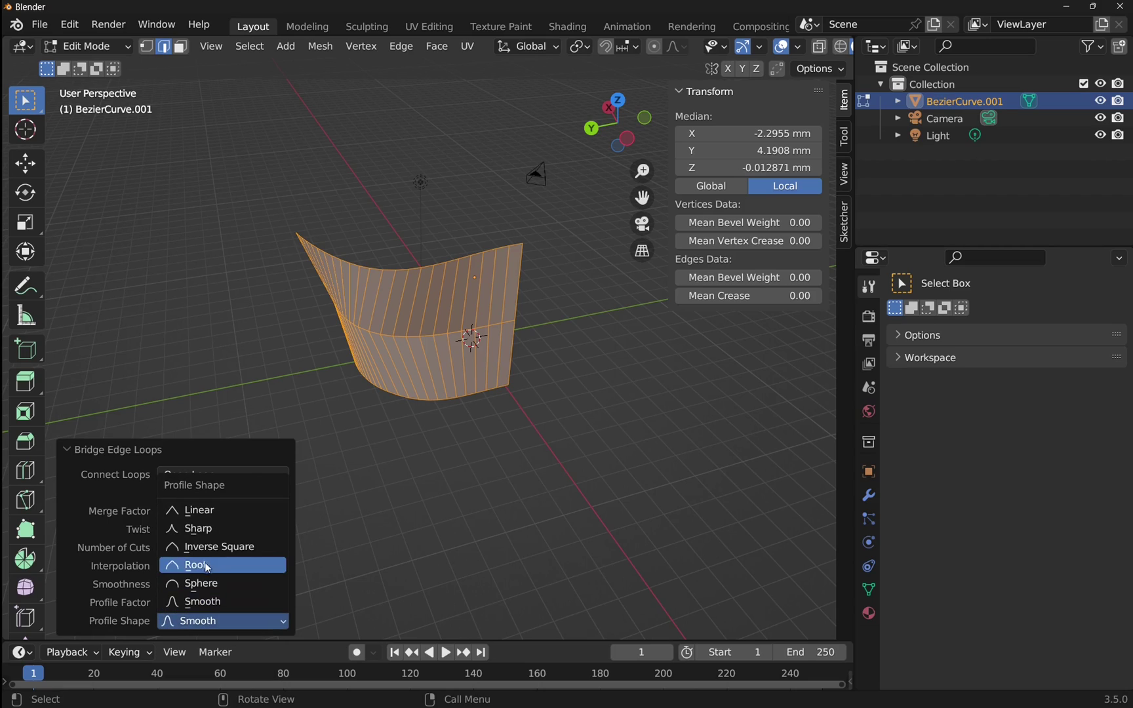
left_click(216, 584)
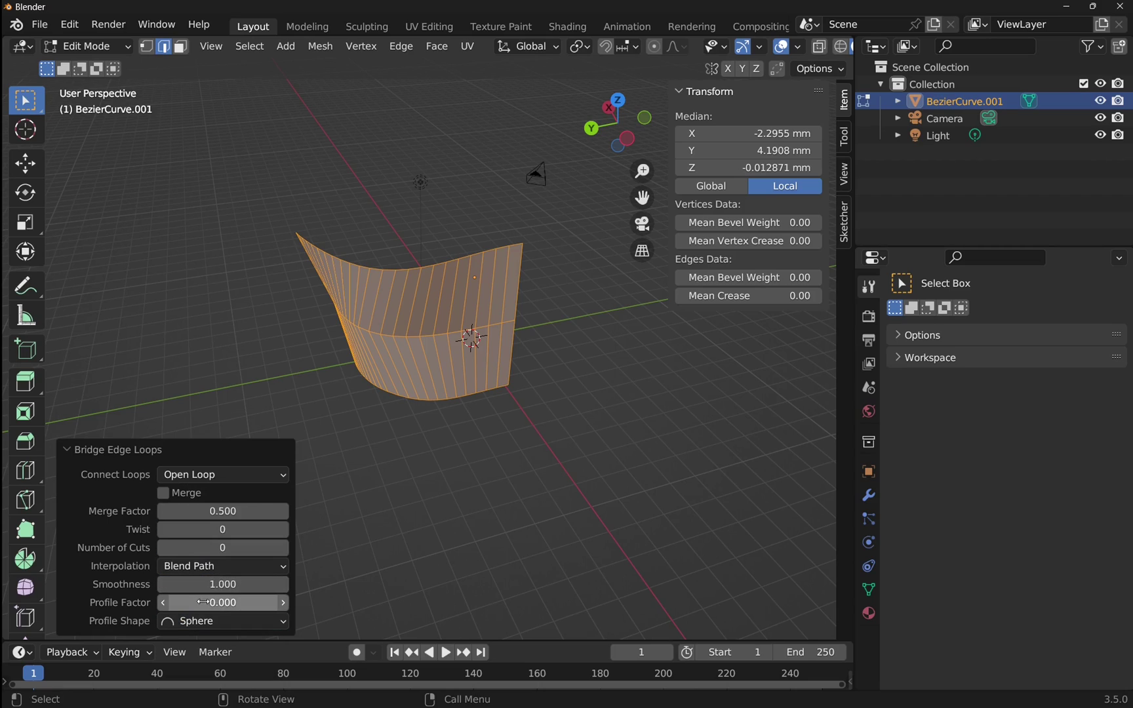
left_click(205, 625)
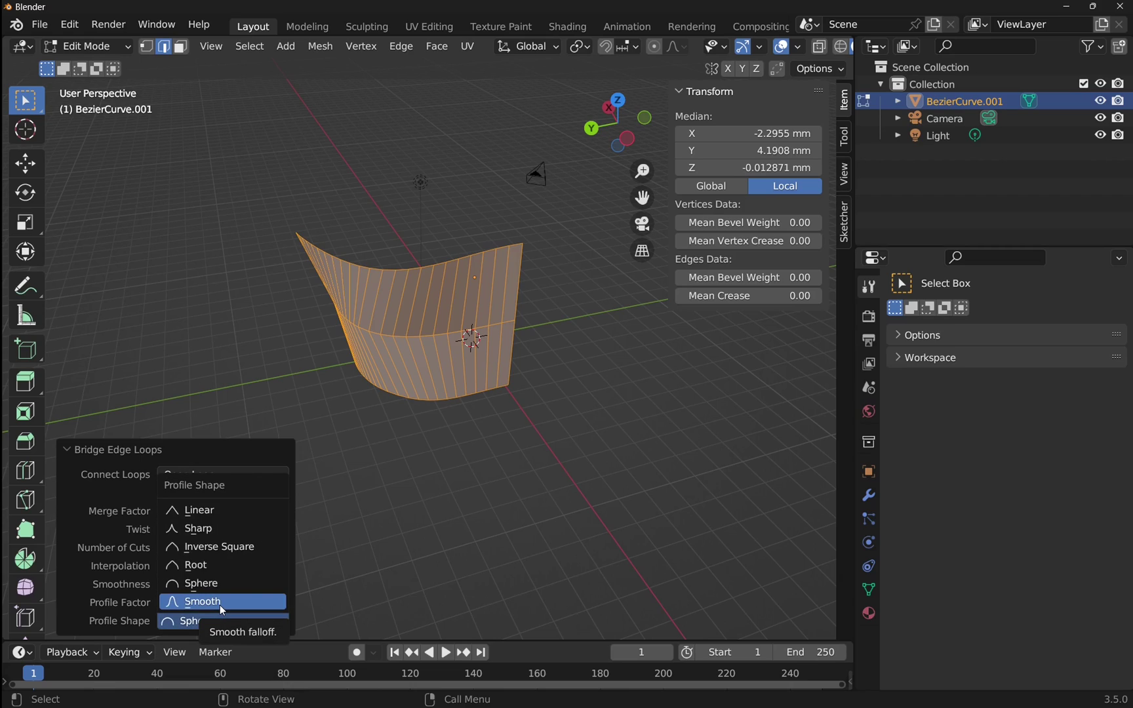
left_click(219, 603)
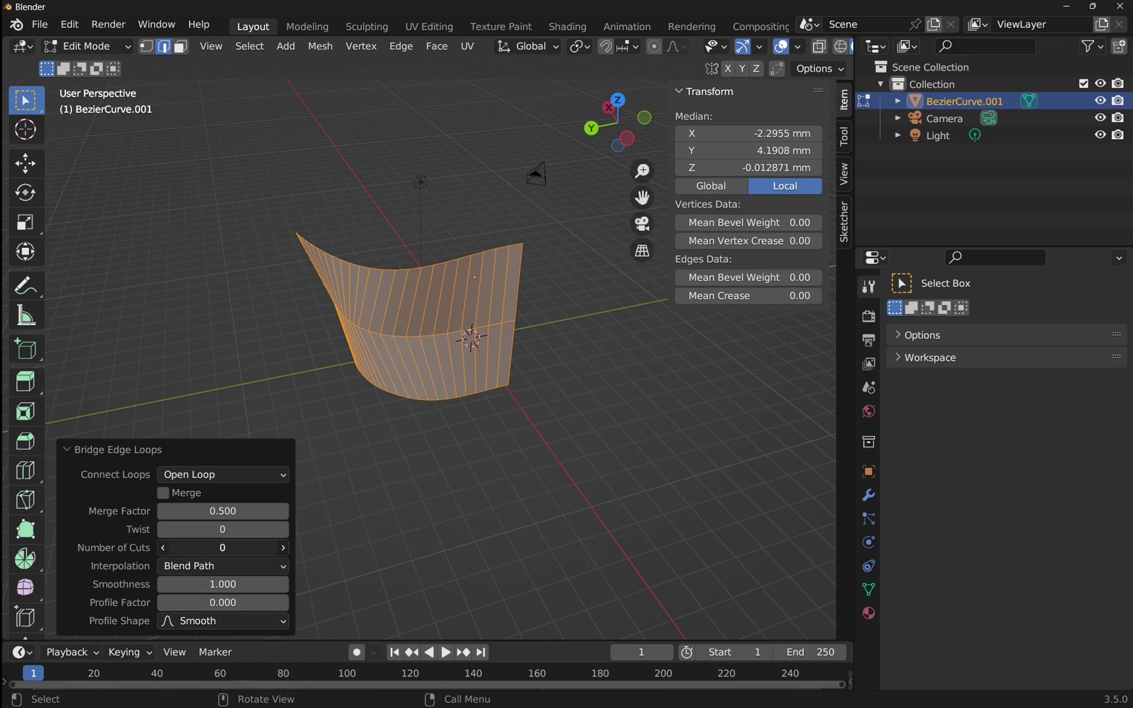
Set the bridge to 22 cuts with Blend Surface interpolation
left_click_drag(222, 547, 263, 547)
mouse_move(328, 349)
middle_mouse_down()
mouse_move(442, 312)
mouse_move(346, 339)
middle_mouse_up()
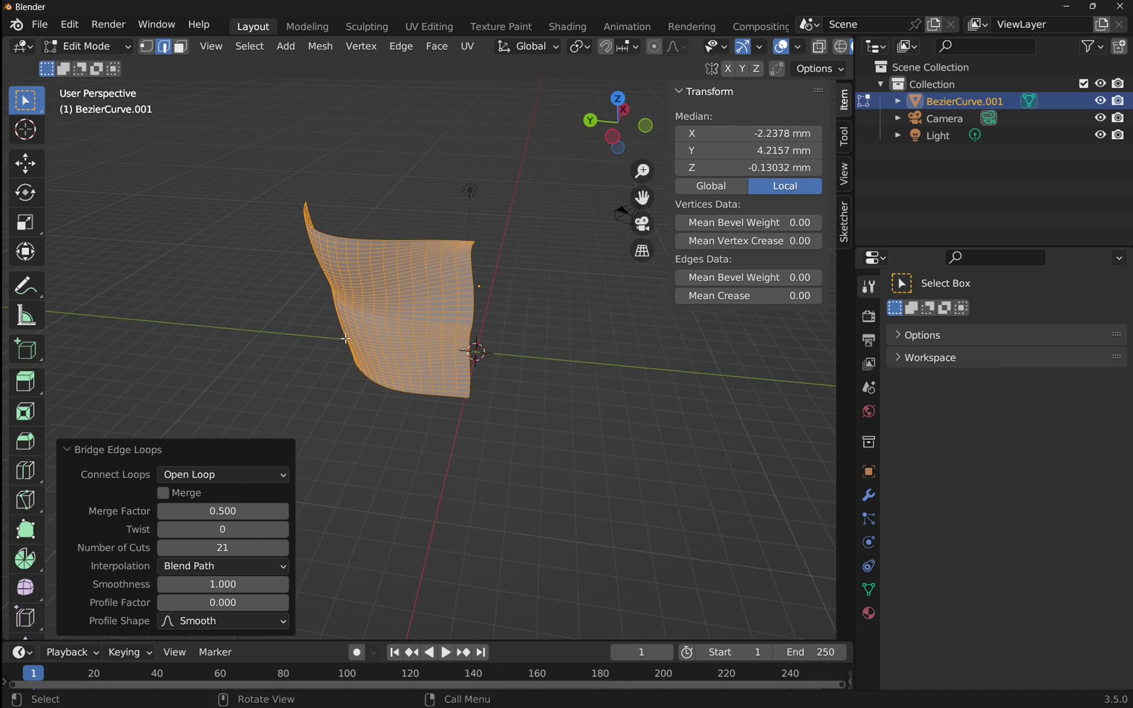
left_click(205, 567)
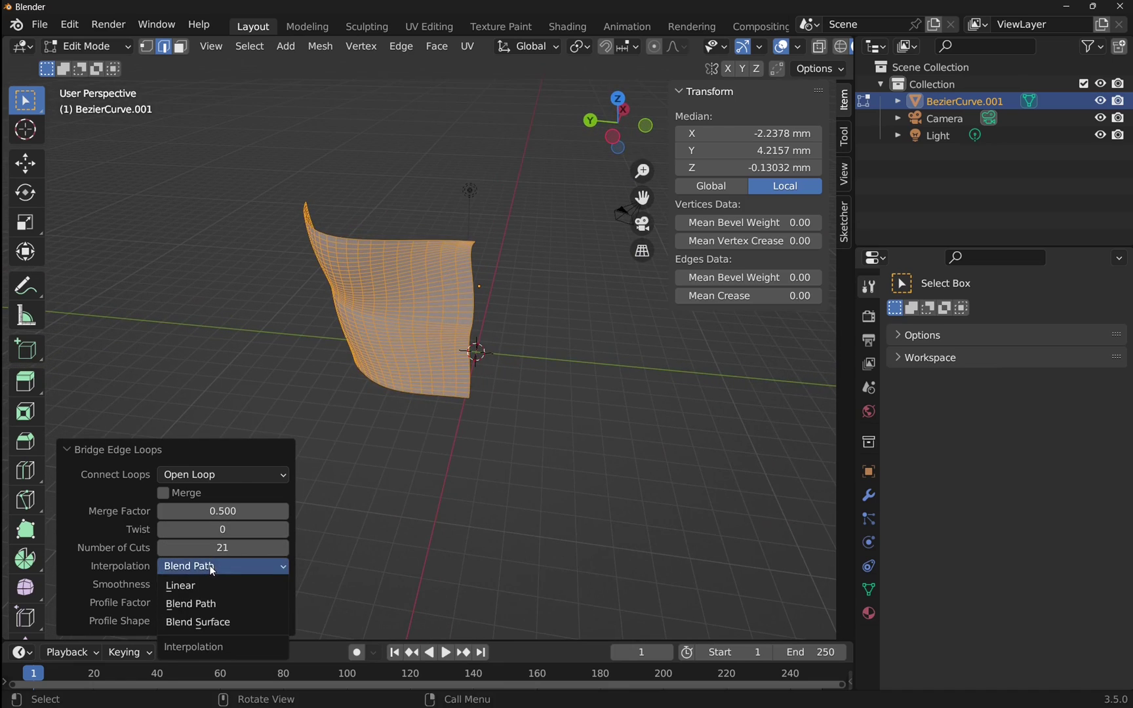
left_click(234, 620)
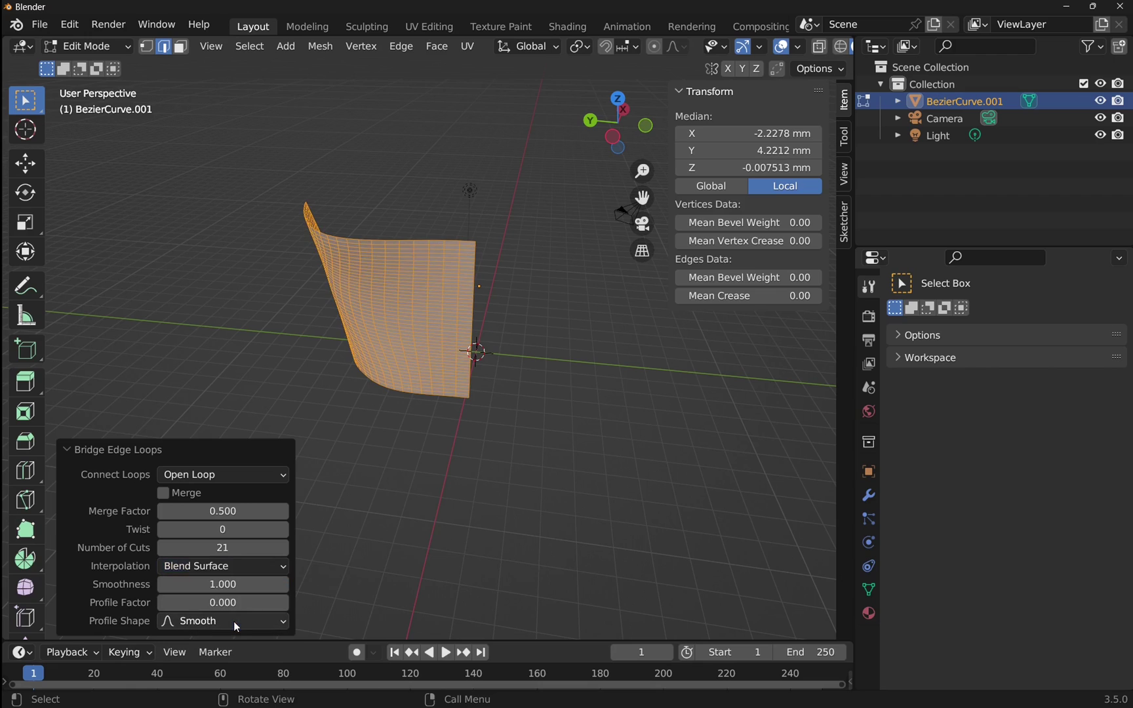
middle_click_drag(350, 299, 327, 331)
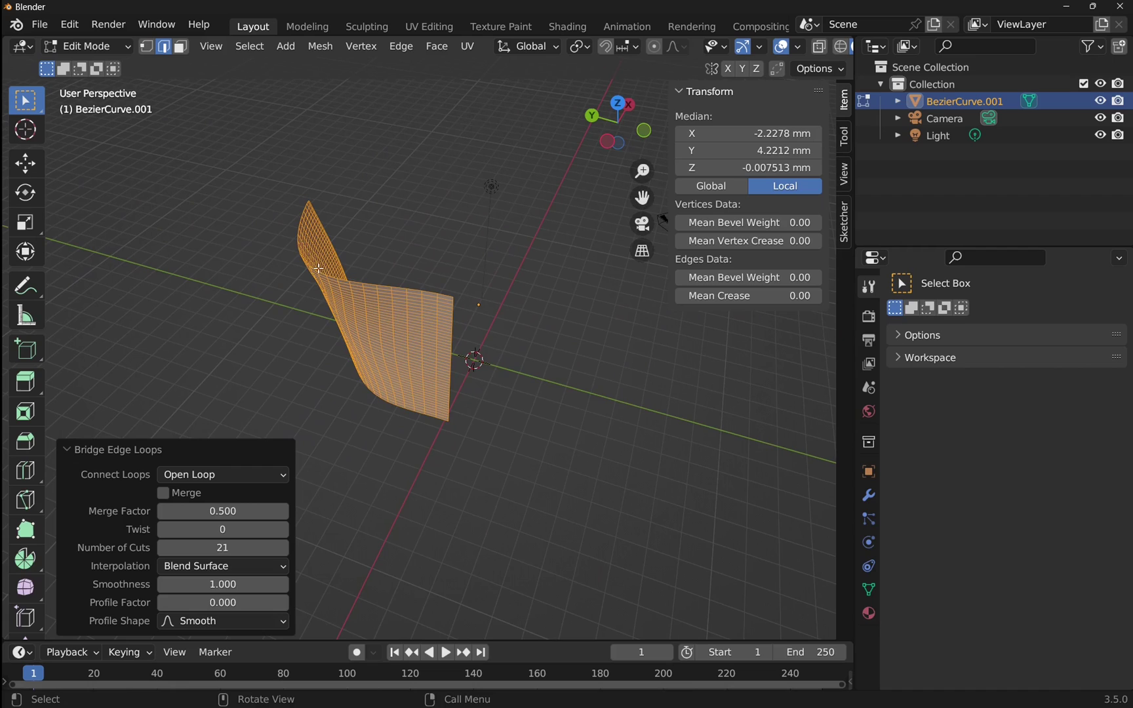
middle_click_drag(404, 321, 316, 393)
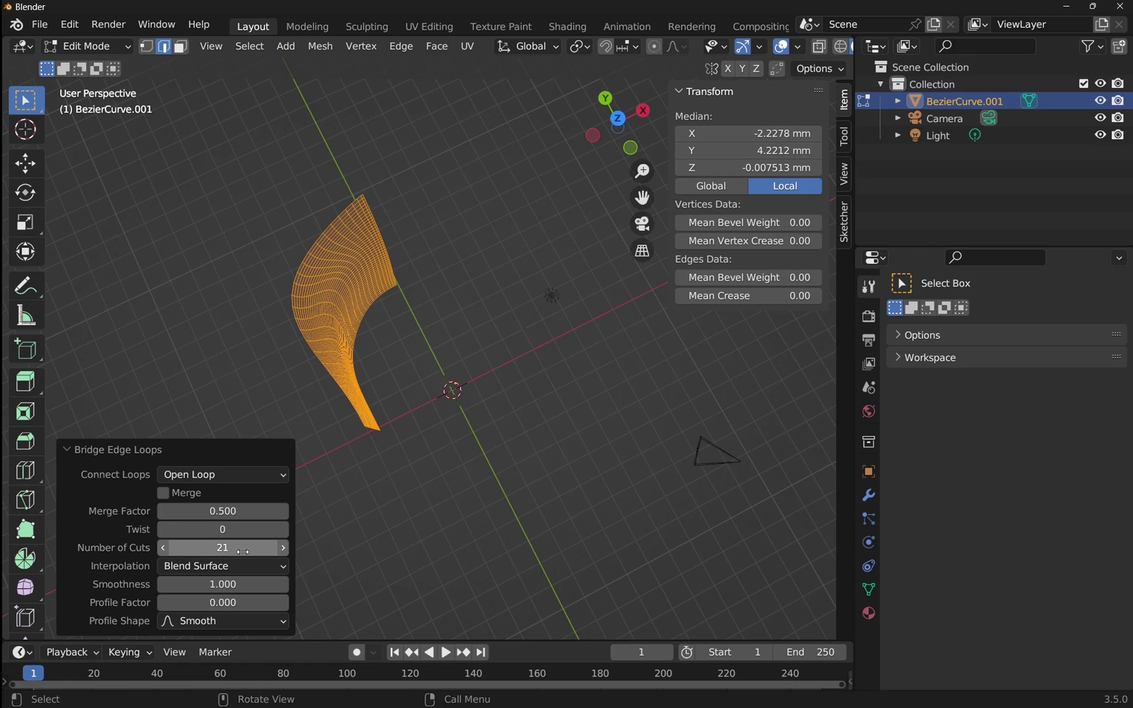
mouse_move(234, 553)
left_mouse_down()
mouse_move(282, 552)
mouse_move(205, 553)
mouse_move(243, 547)
left_mouse_up()
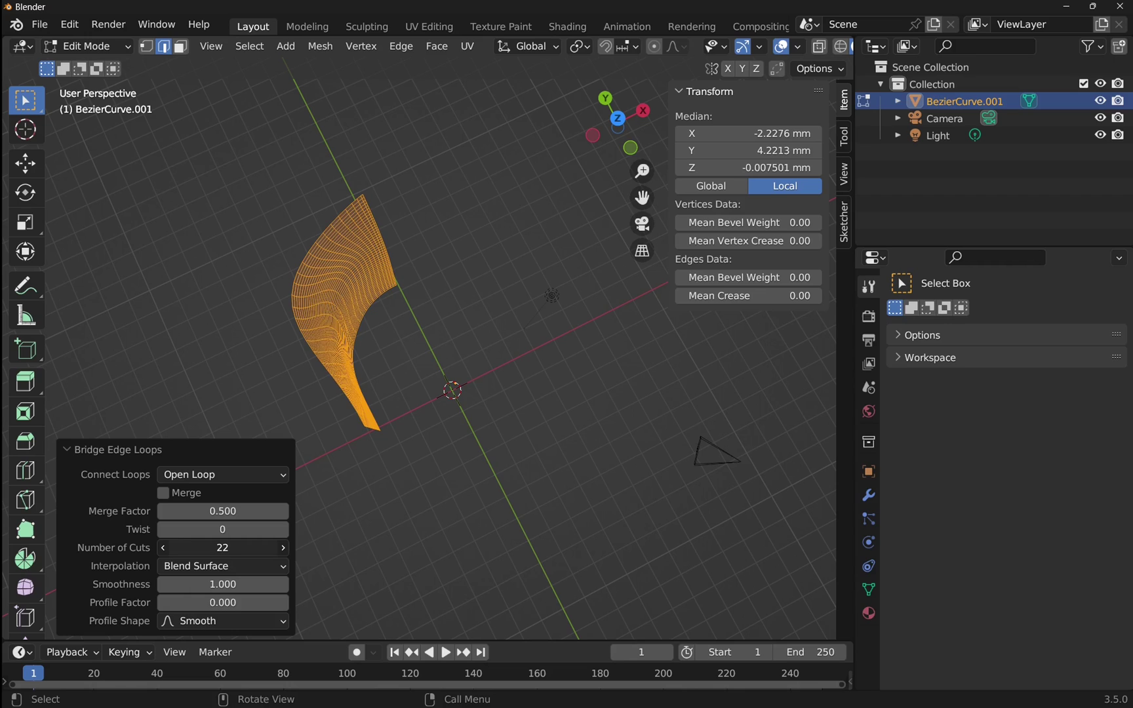
middle_click_drag(319, 310, 260, 272)
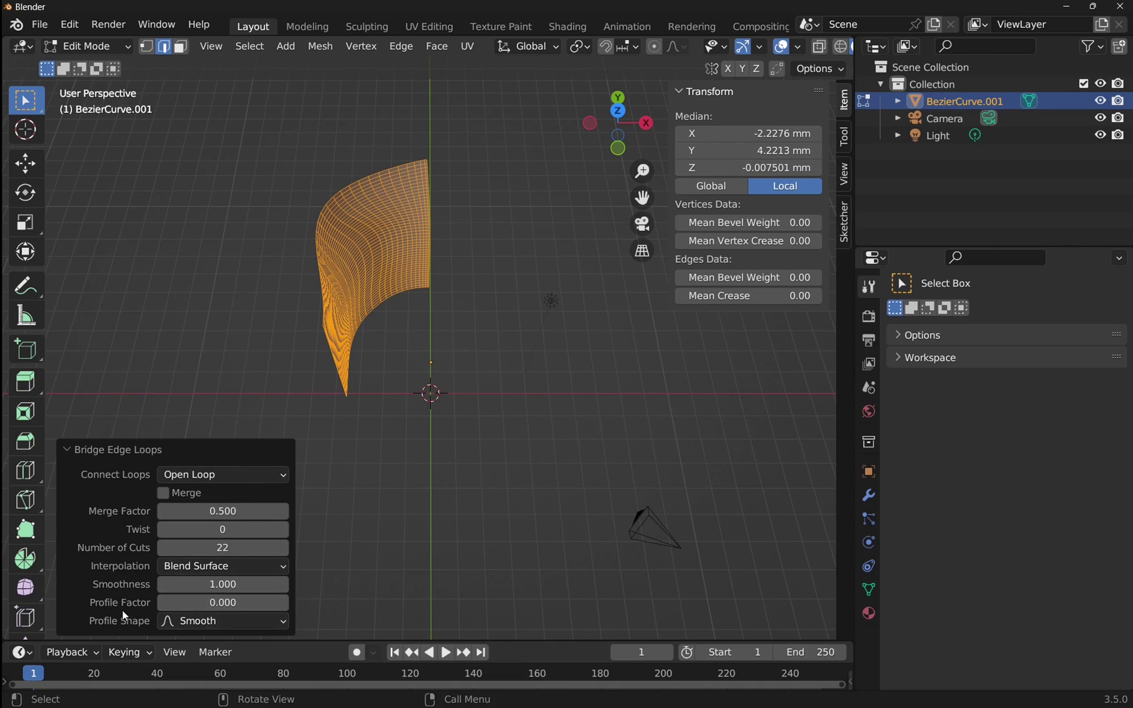
Try a Profile Factor of 0.23, then set it back to 0 to flatten the ripples
left_click(162, 608)
type("0.23")
key("Return")
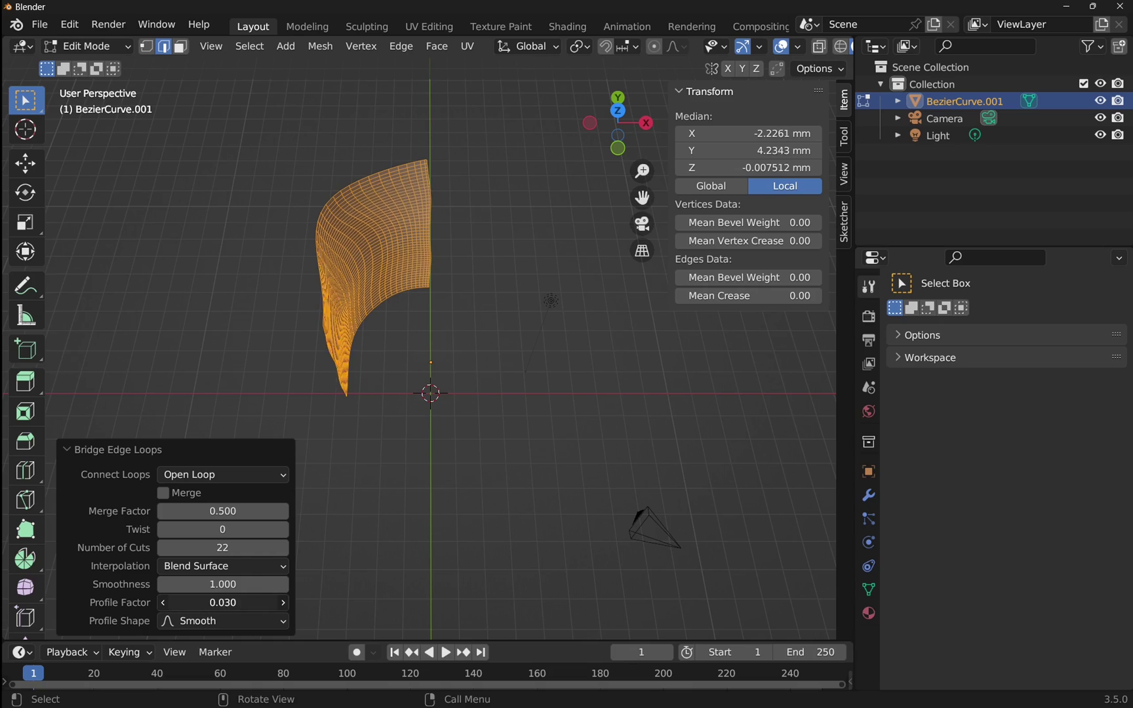
mouse_move(223, 602)
left_mouse_down()
mouse_move(261, 602)
mouse_move(128, 602)
mouse_move(307, 603)
mouse_move(179, 603)
mouse_move(204, 604)
left_mouse_up()
left_click(223, 603)
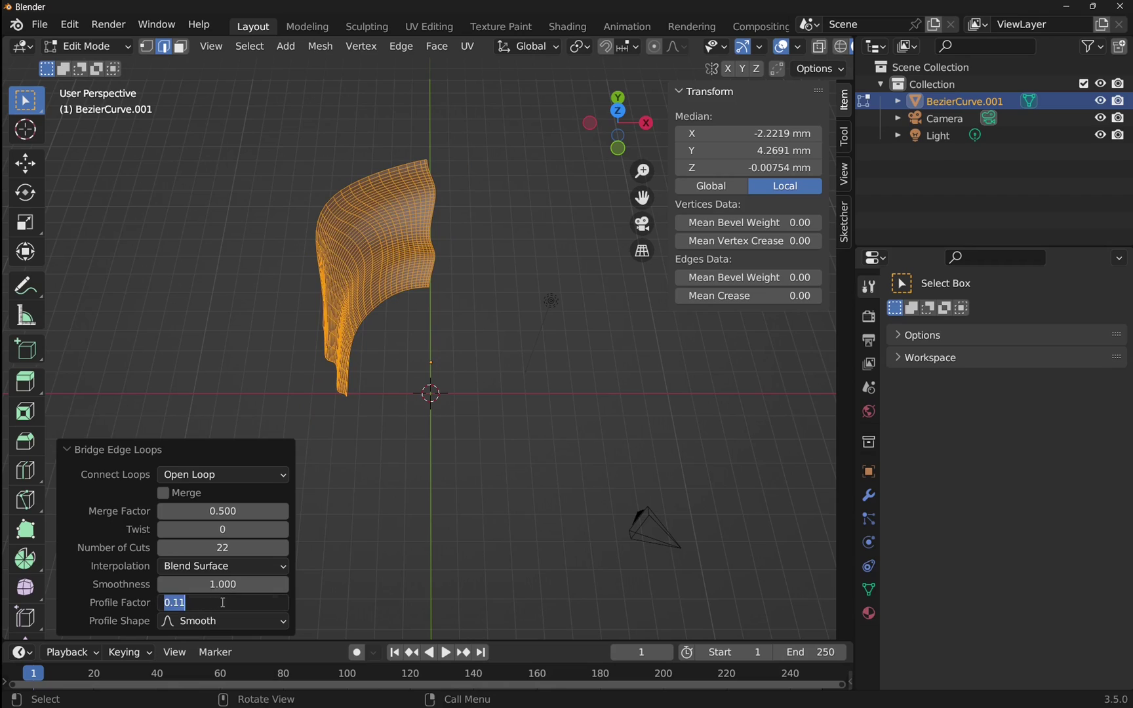
type("0")
key("Return")
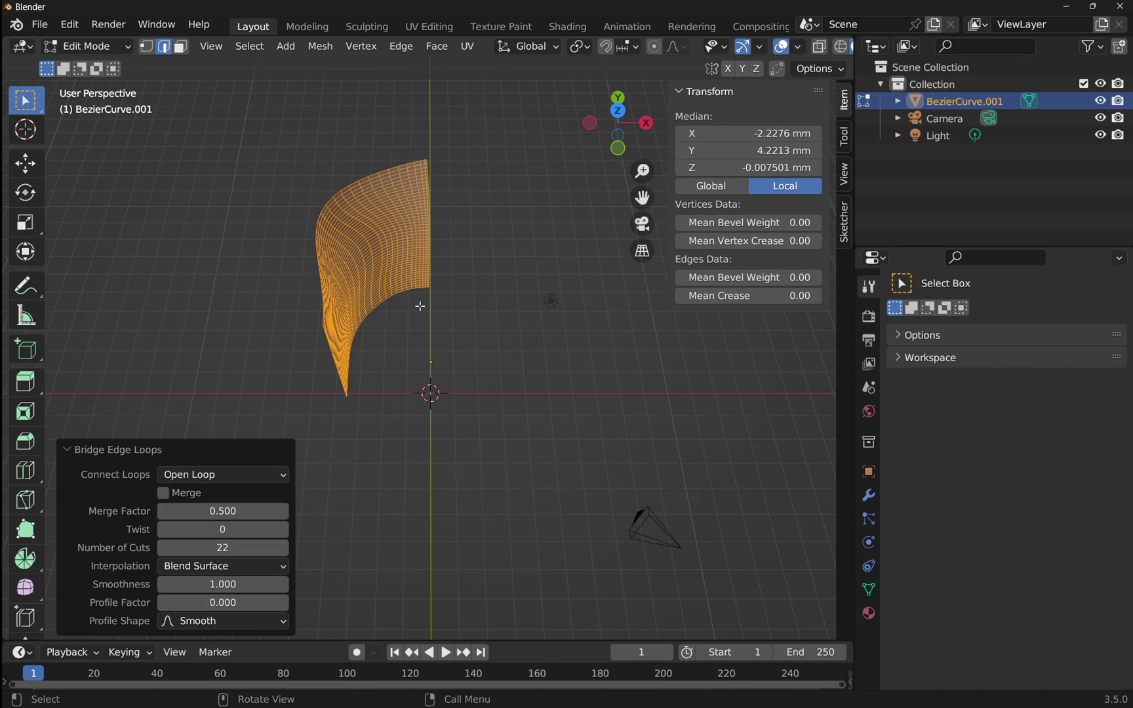
middle_click_drag(419, 306, 375, 361)
Deselect the mesh, return to Object Mode, and orbit around the solid sheet
left_click(425, 397)
left_click(88, 46)
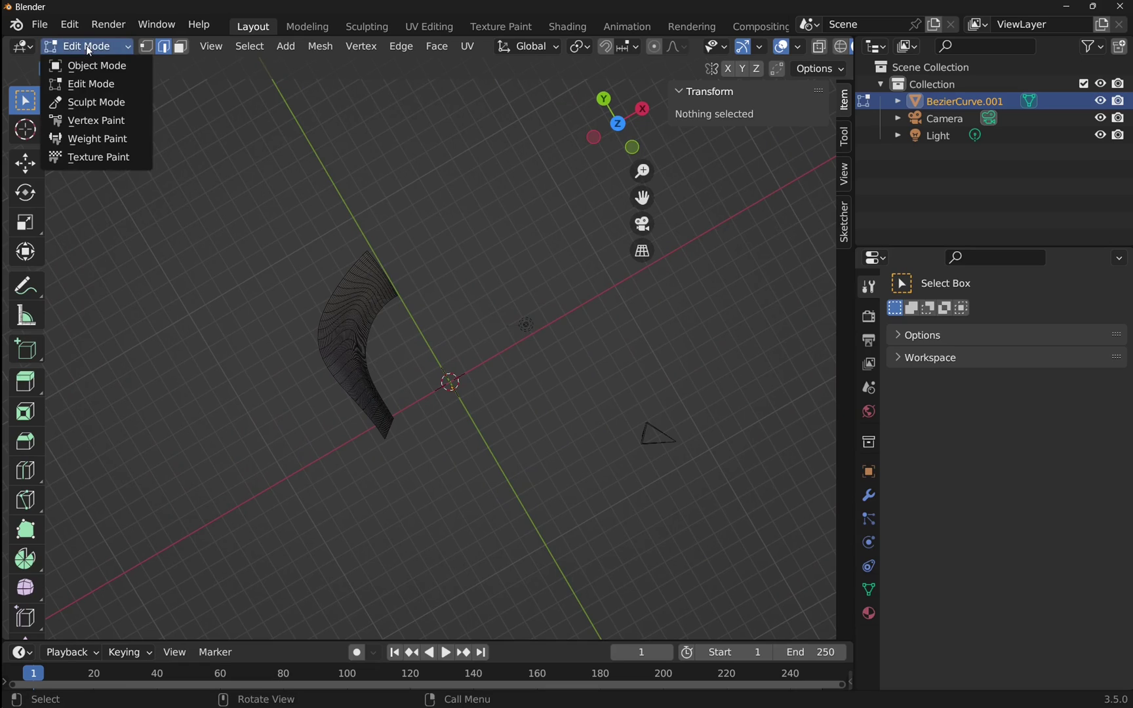
left_click(92, 65)
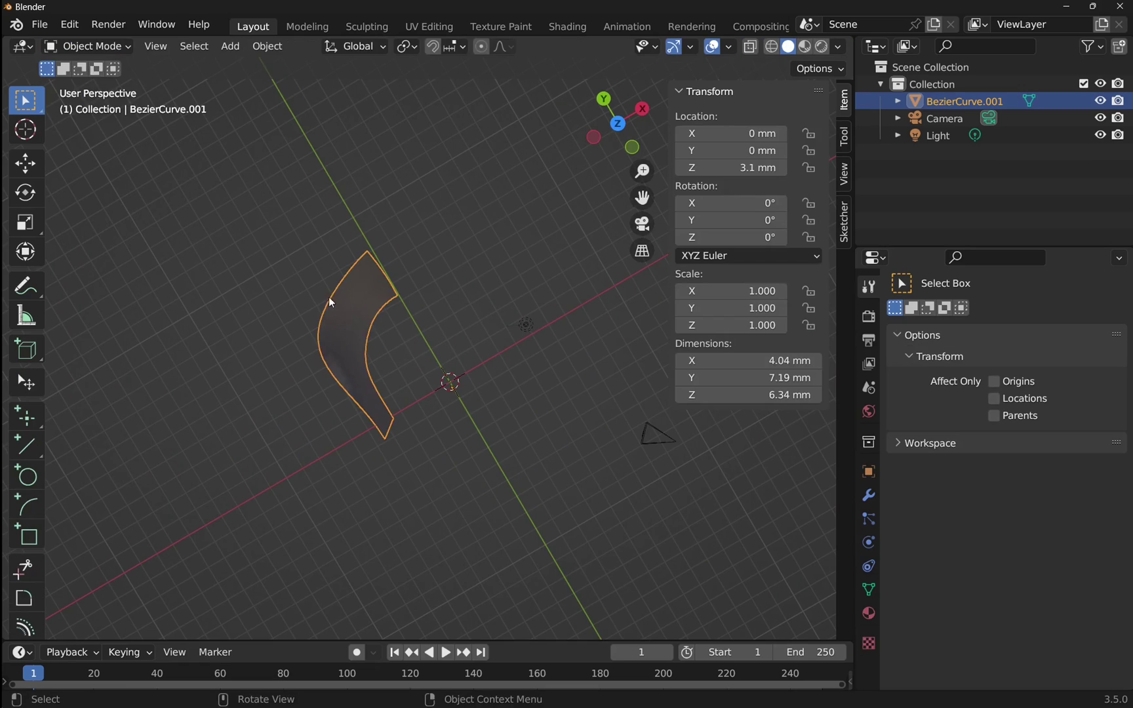
middle_click_drag(334, 379, 428, 466)
scroll(369, 367, "up", 5)
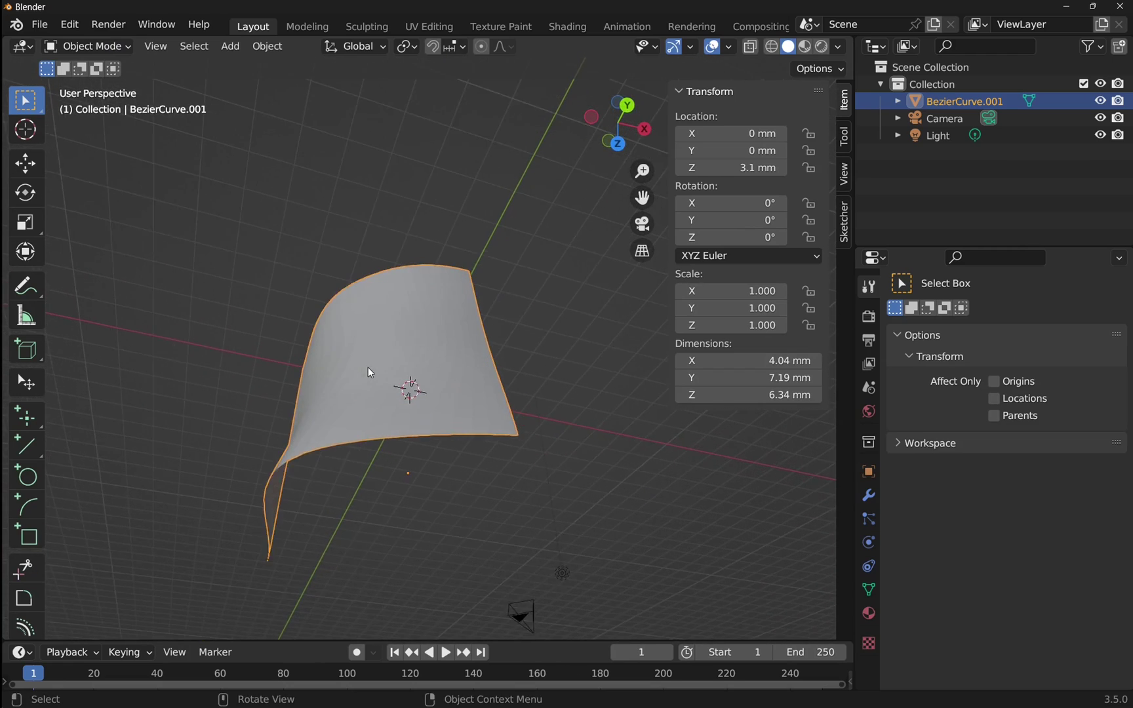
mouse_move(340, 449)
middle_mouse_down()
mouse_move(301, 417)
mouse_move(293, 367)
mouse_move(245, 334)
mouse_move(232, 351)
mouse_move(337, 397)
mouse_move(387, 434)
mouse_move(355, 442)
middle_mouse_up()
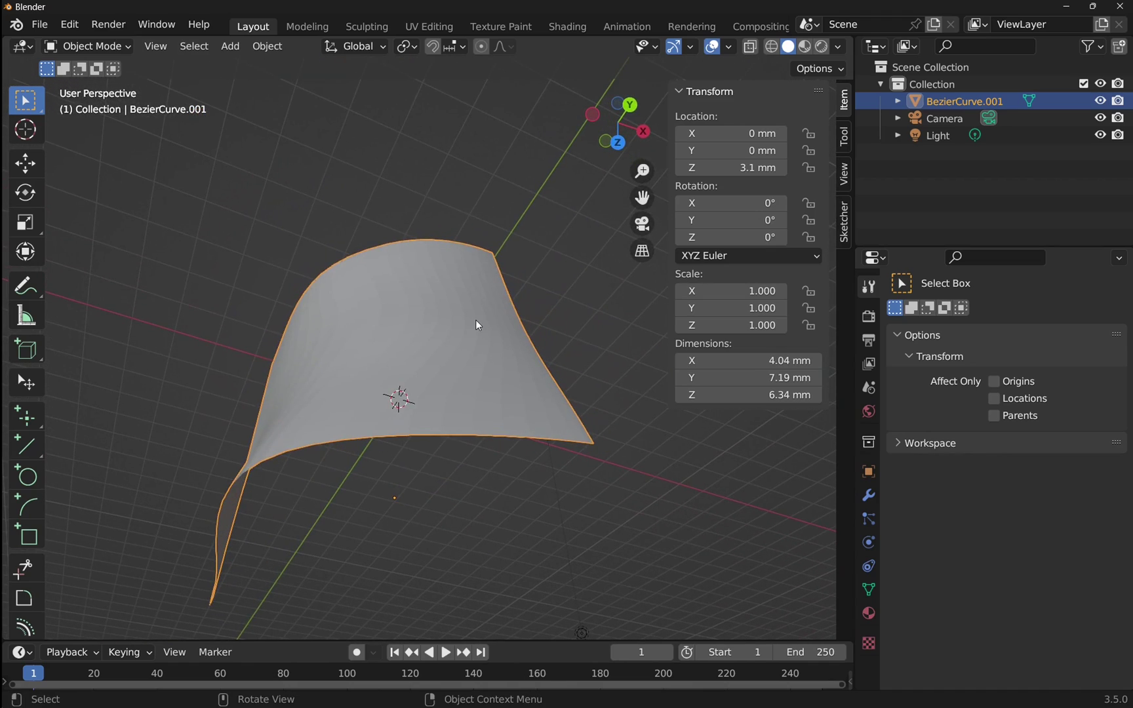
middle_click_drag(476, 321, 462, 345)
Apply Shade Smooth to BezierCurve.001 and orbit to check the smoothed surface
right_click(419, 347)
mouse_move(419, 347)
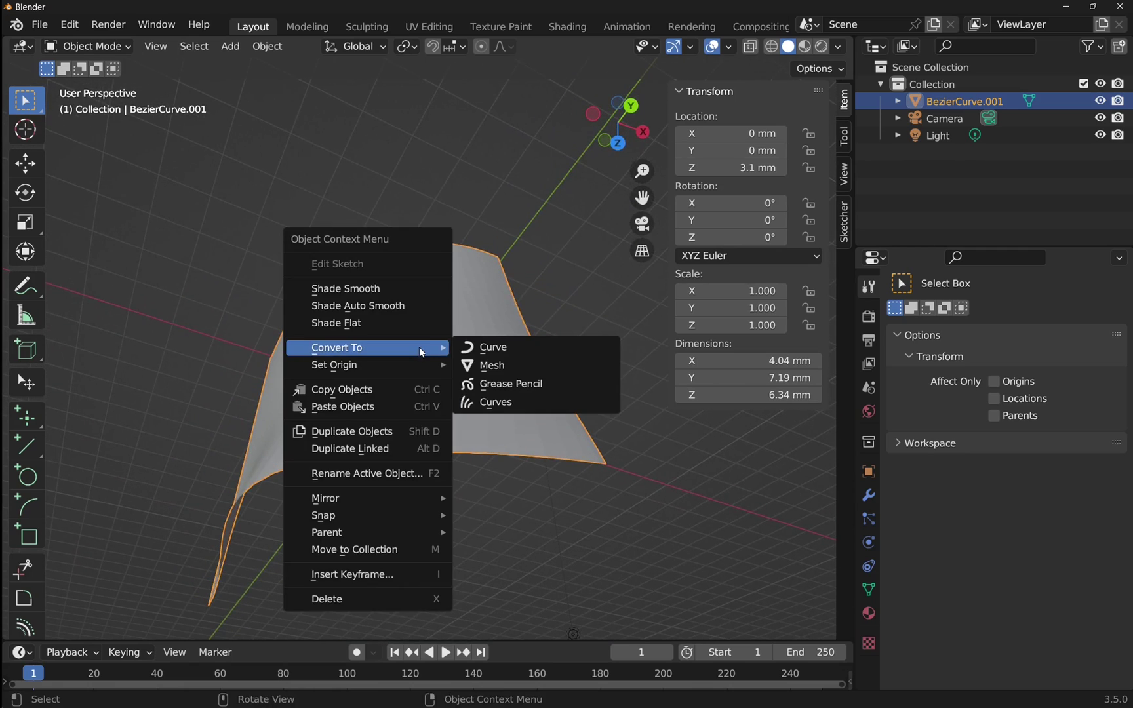
left_click(377, 288)
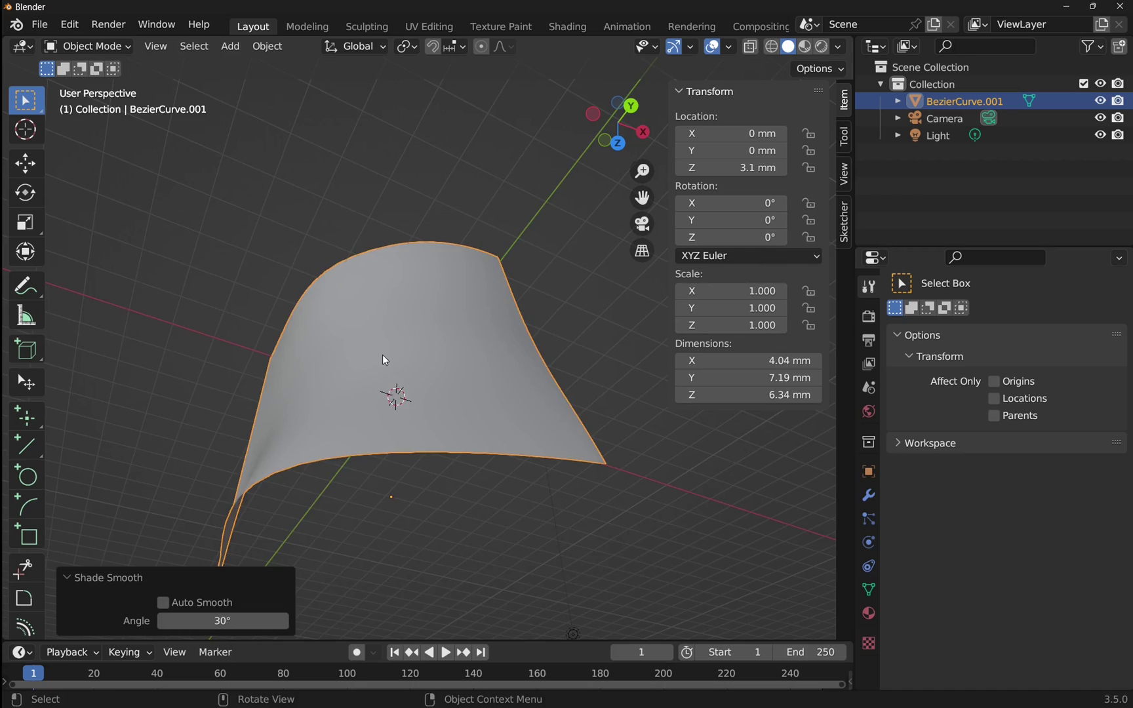
mouse_move(383, 355)
middle_mouse_down()
mouse_move(439, 356)
mouse_move(505, 410)
mouse_move(319, 302)
mouse_move(387, 335)
mouse_move(372, 333)
middle_mouse_up()
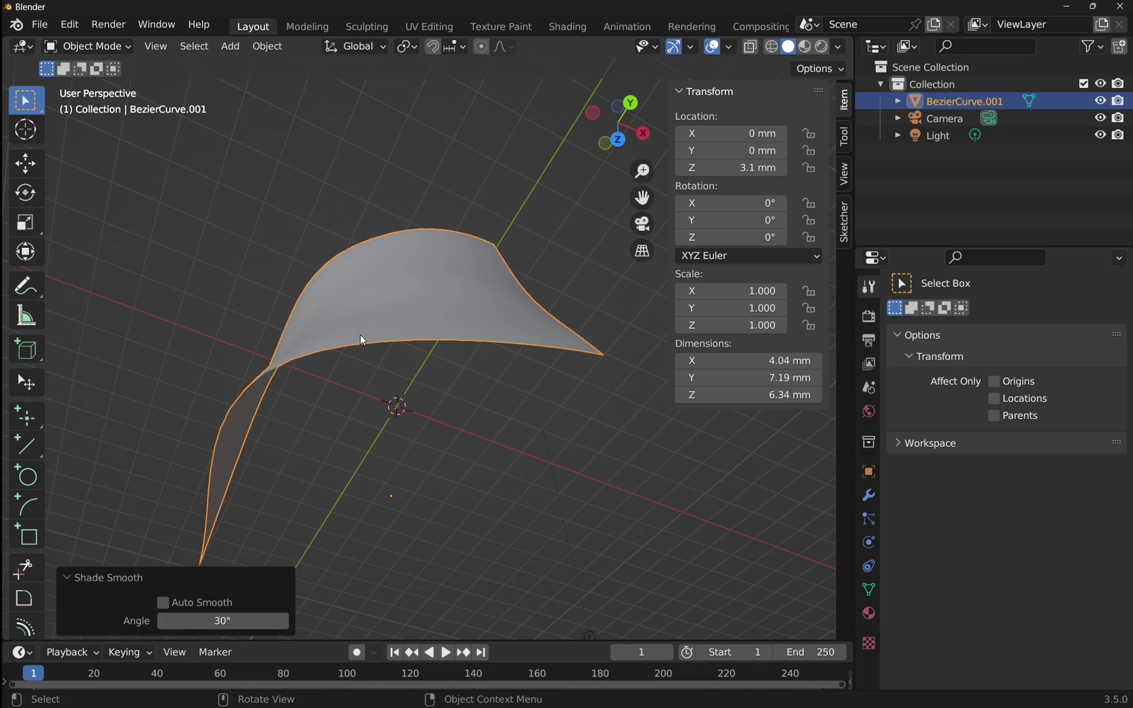
middle_click_drag(381, 378, 437, 418)
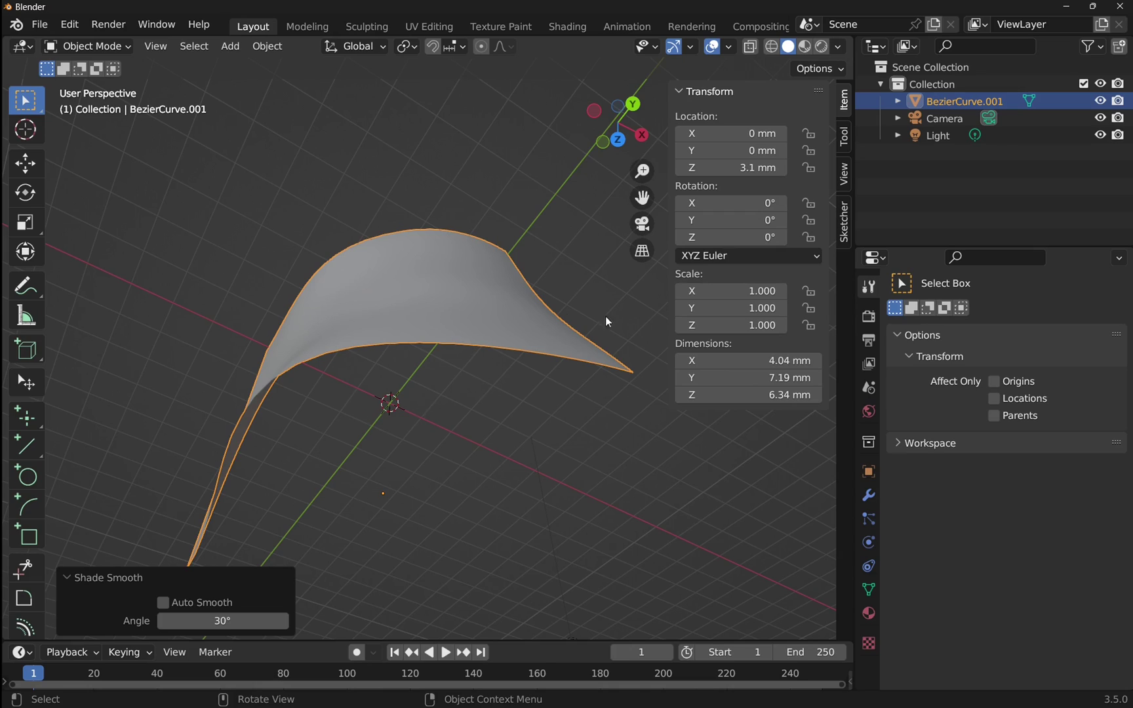
Show the Modifier properties and deselect the surface to view it cleanly
left_click(871, 498)
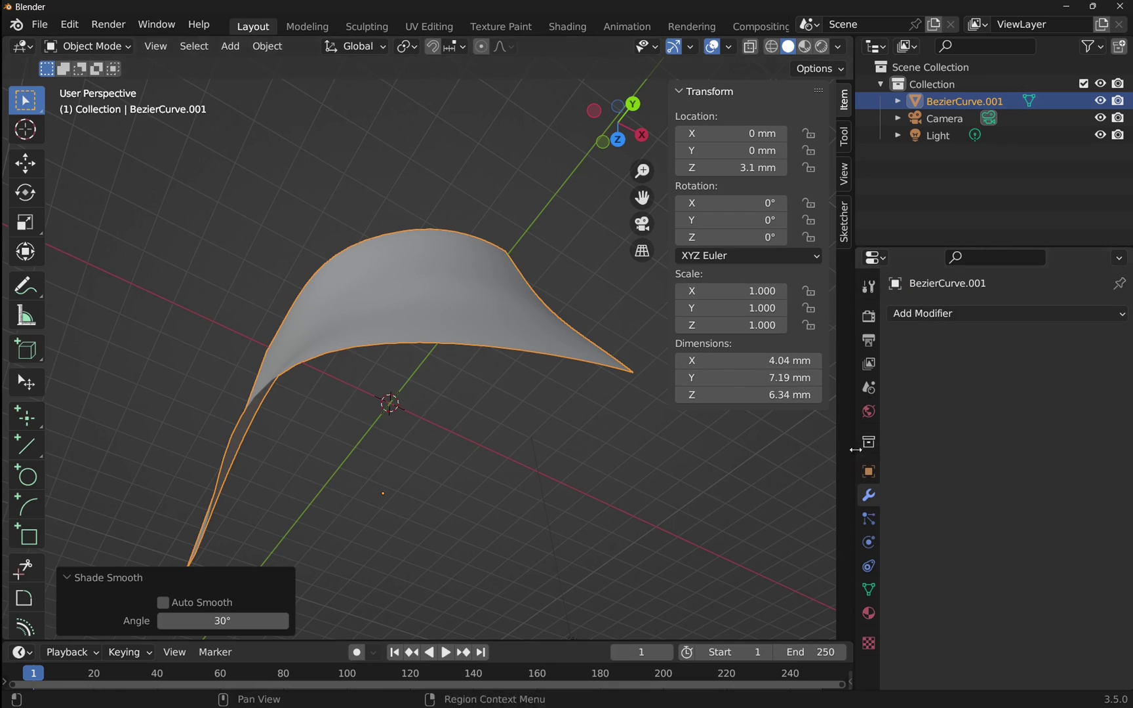
left_click(367, 344)
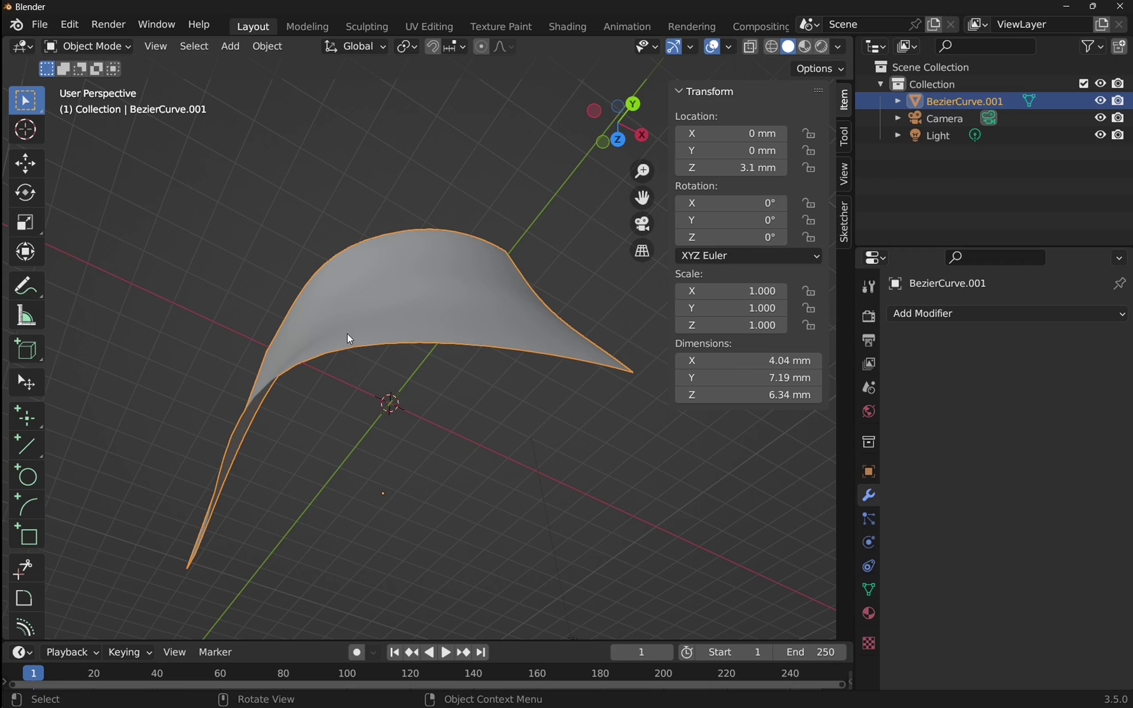
left_click(438, 467)
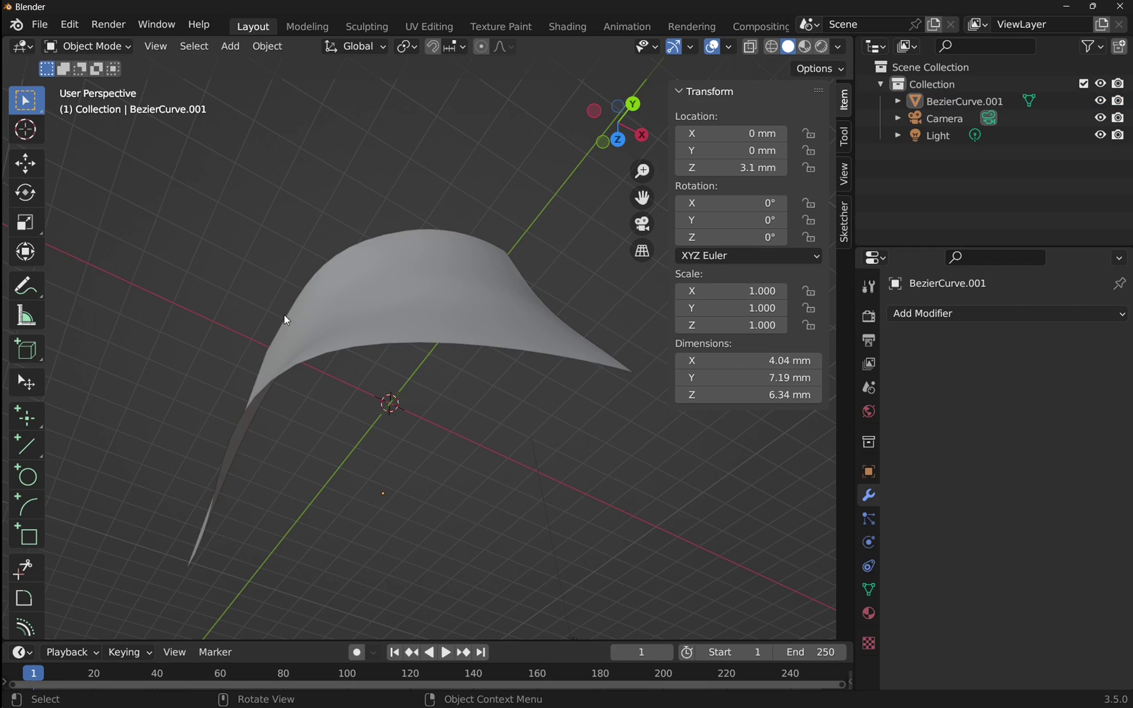
middle_click_drag(296, 304, 351, 313)
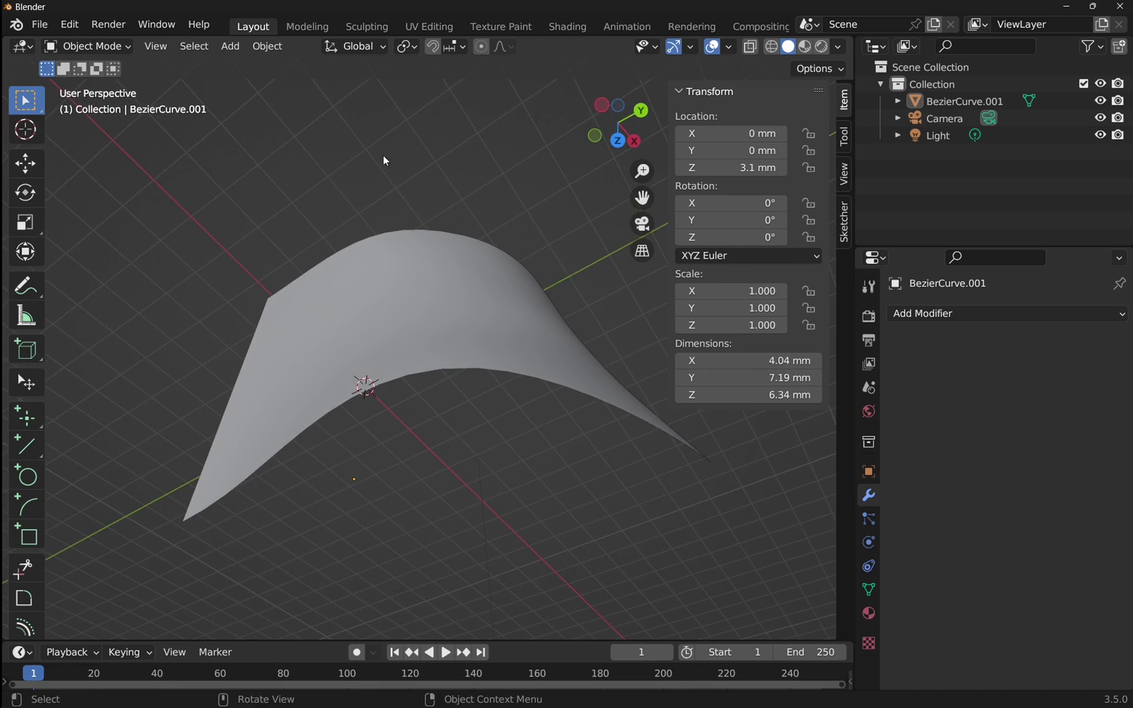
Expand BezierCurve.001 in the outliner to check its Mesh data
left_click(915, 101)
left_click(897, 102)
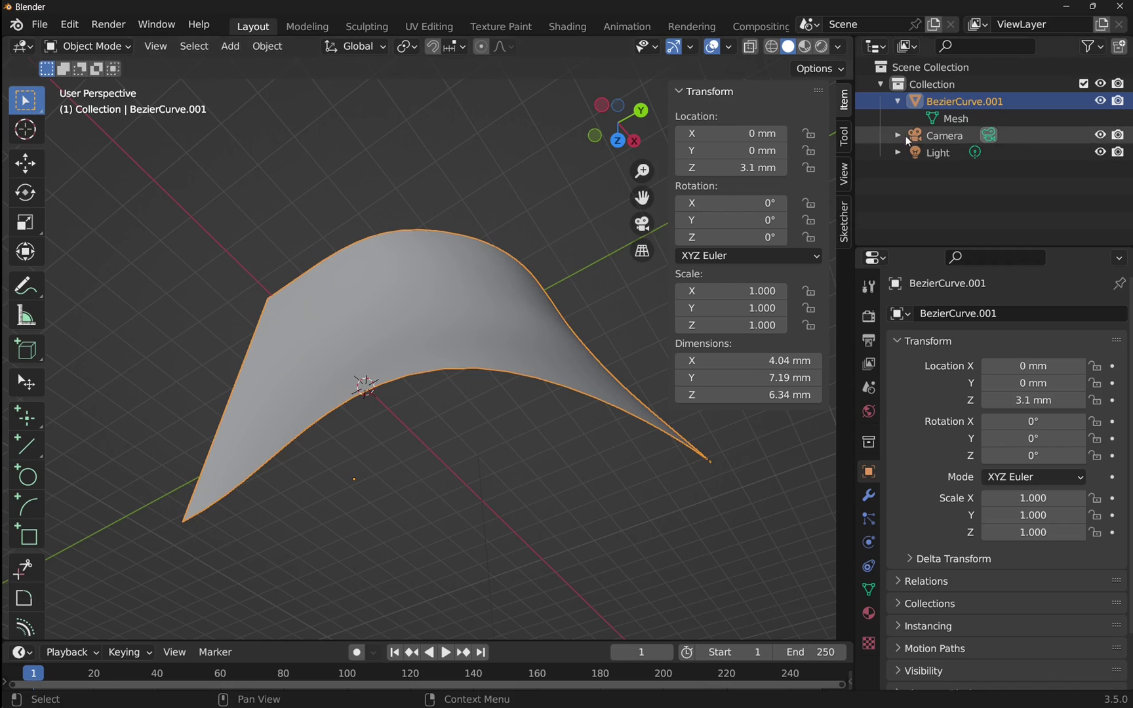
left_click(957, 119)
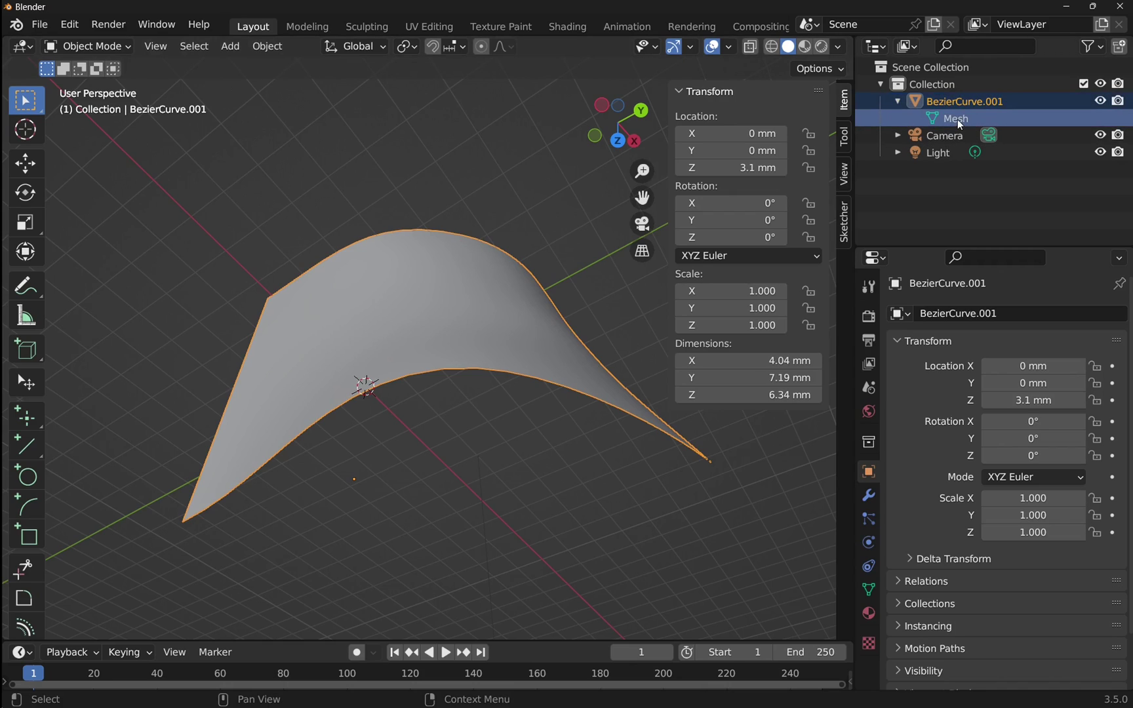